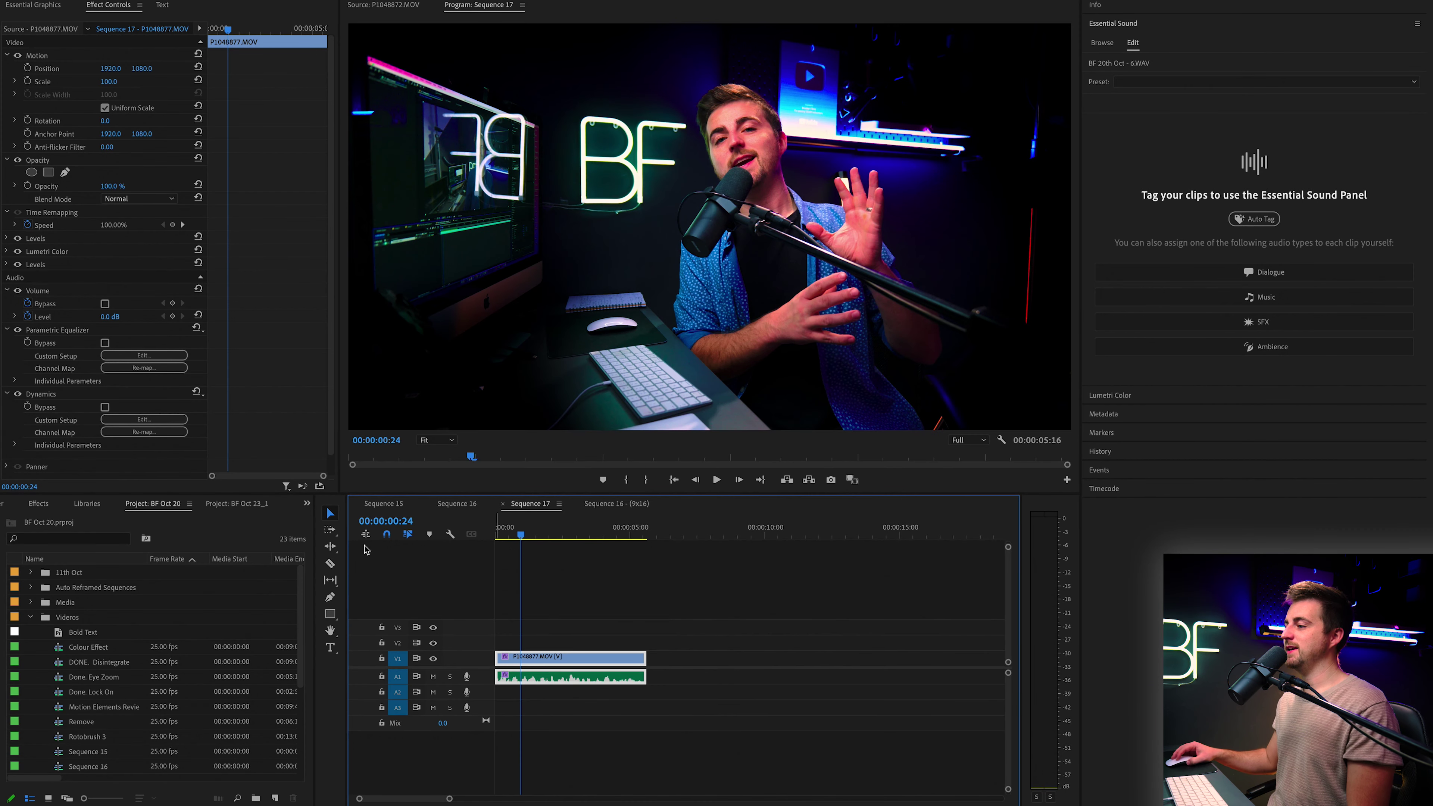
# Step: Create a new Black Video item at the top level of the BF Oct 20 project with the default settings
pyautogui.click(171, 507)
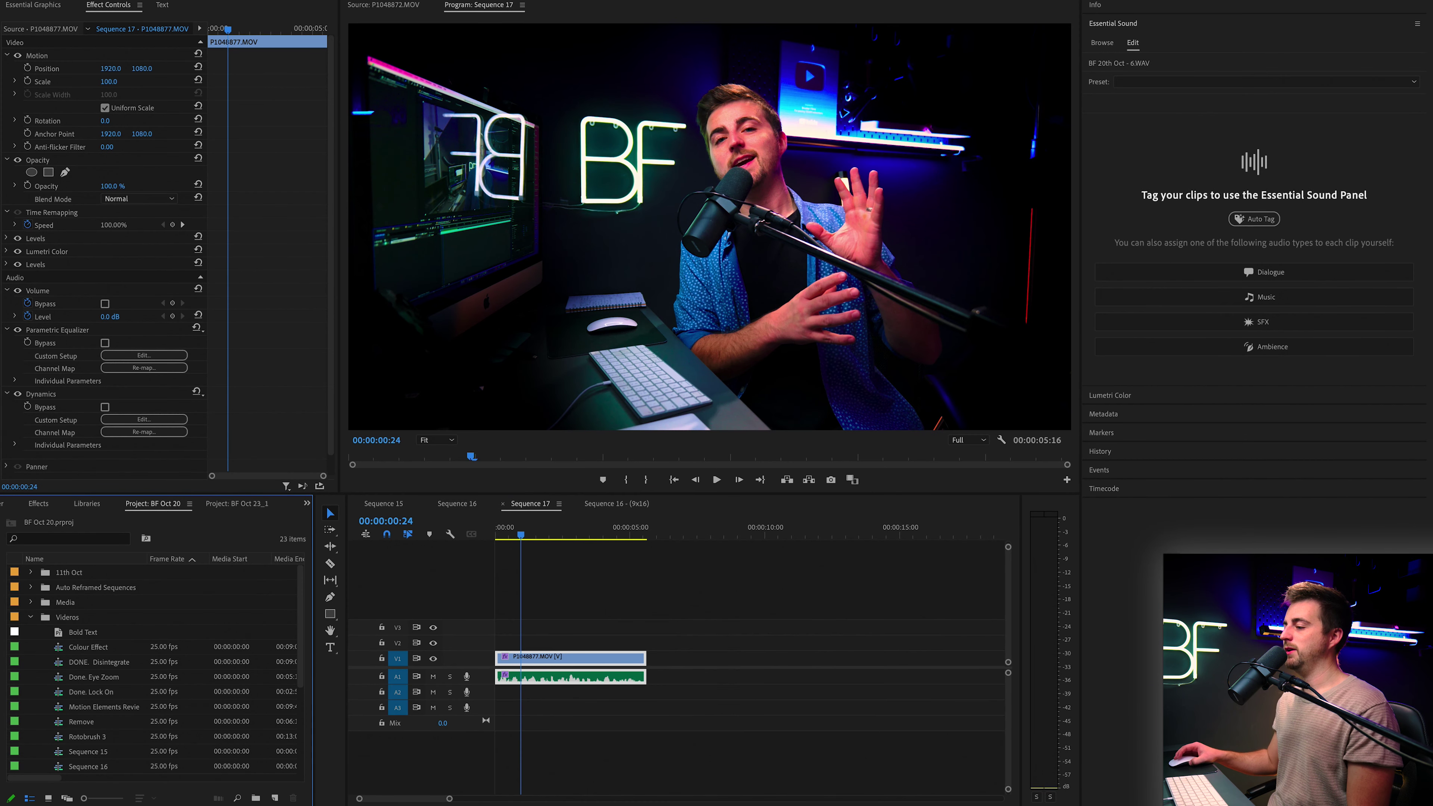
pyautogui.click(32, 617)
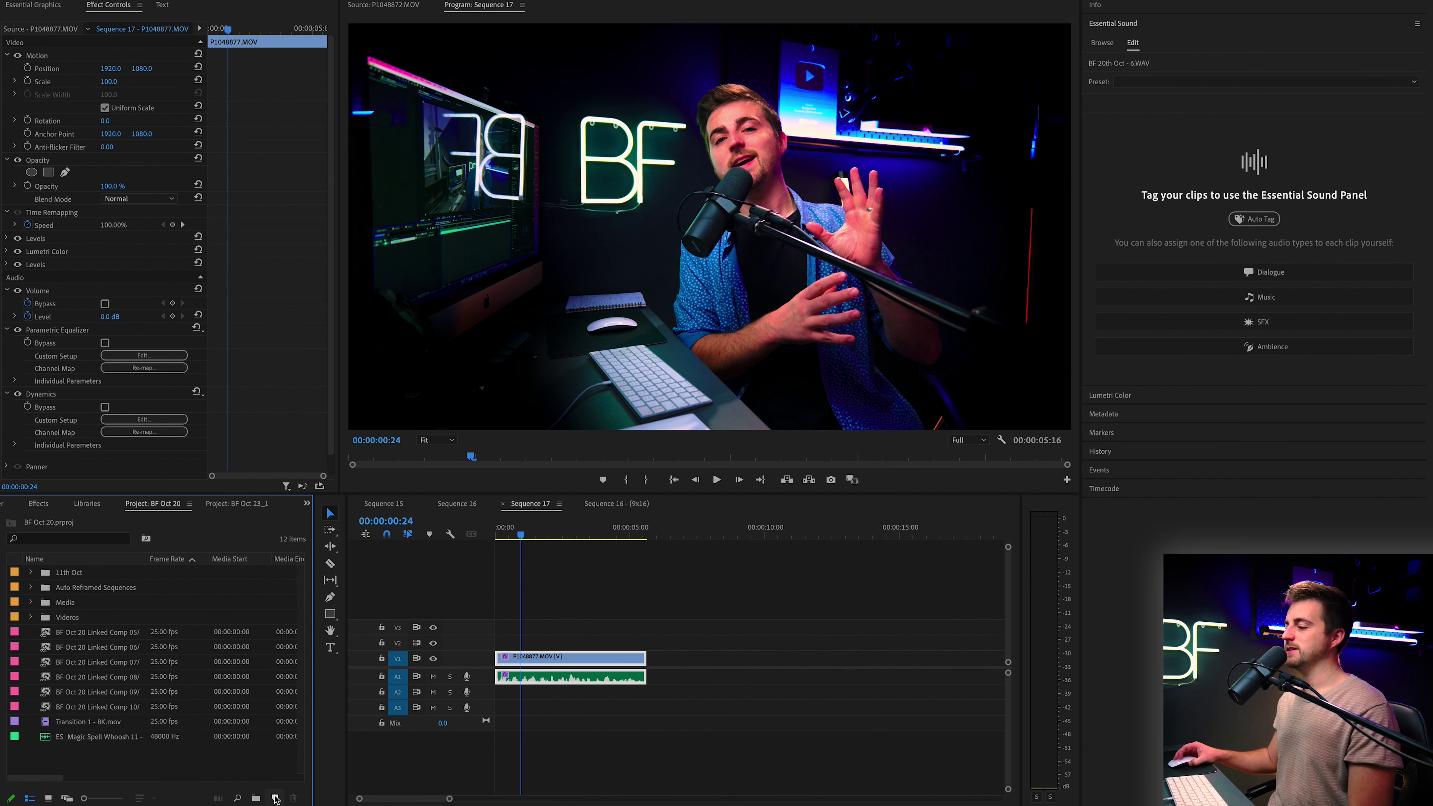
pyautogui.click(274, 798)
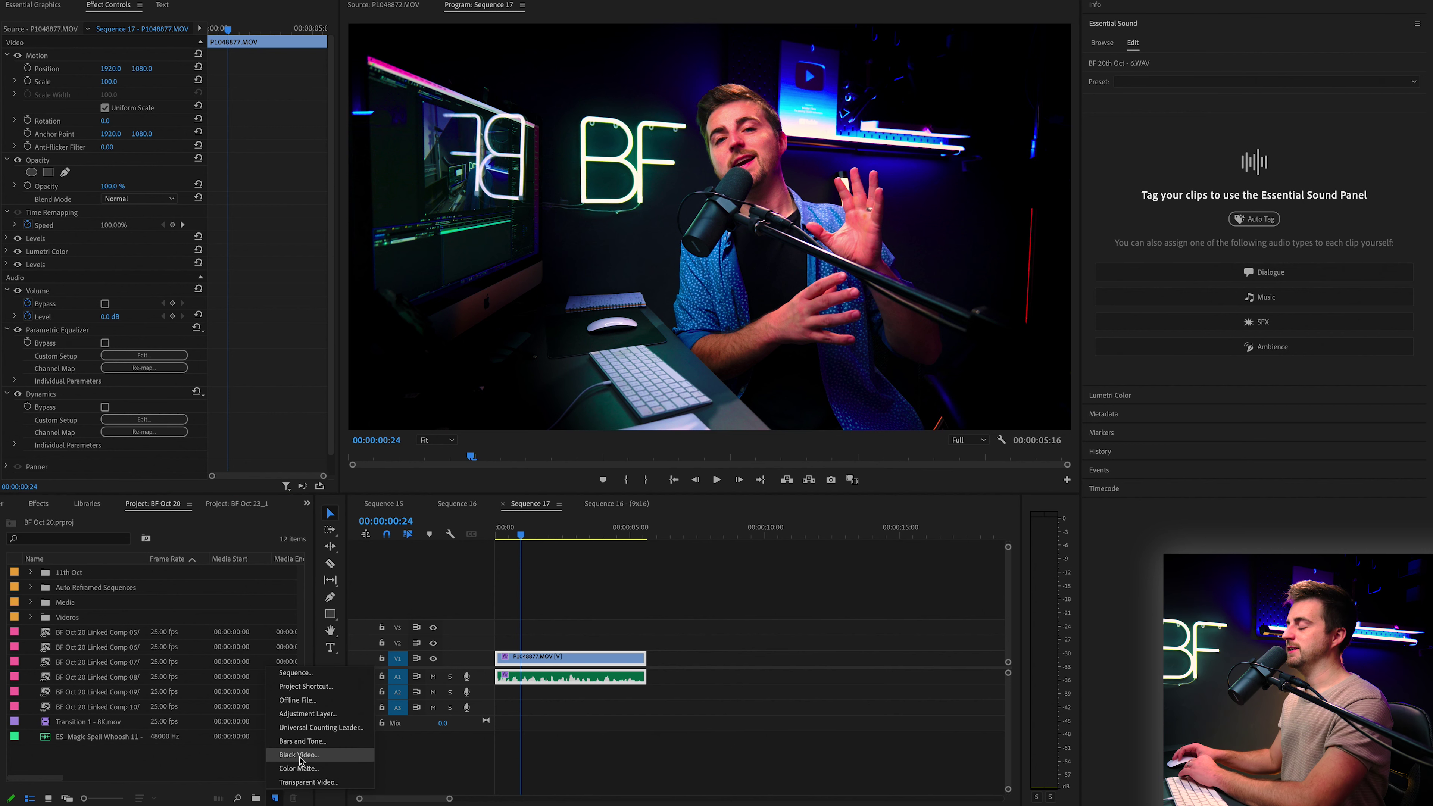
pyautogui.click(299, 756)
pyautogui.press('Return')
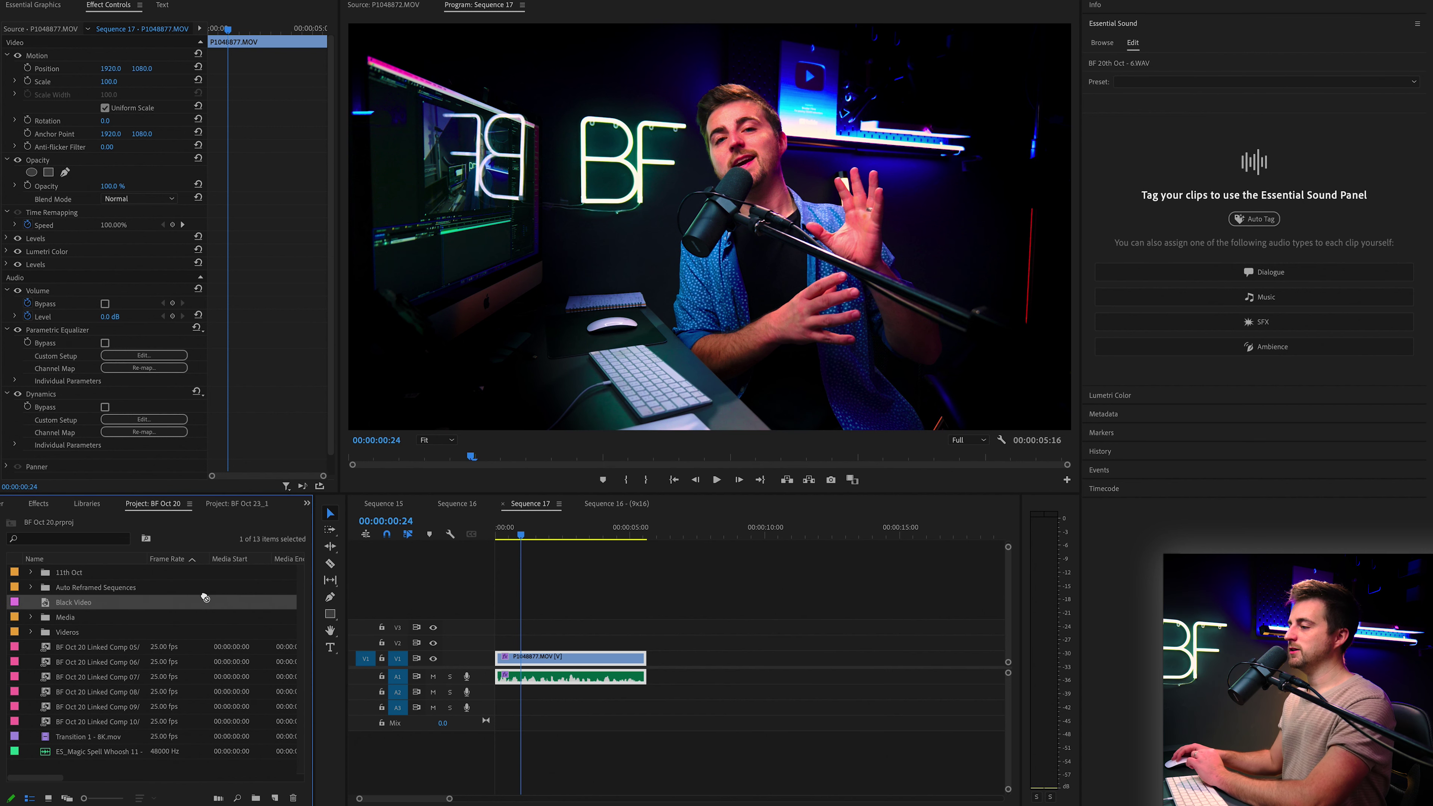
# Step: Place the Black Video on track V3 above P1048877.MOV, matching the clip's start and length
pyautogui.moveTo(83, 602); pyautogui.dragTo(646, 629)
pyautogui.click(624, 630)
pyautogui.click(587, 636)
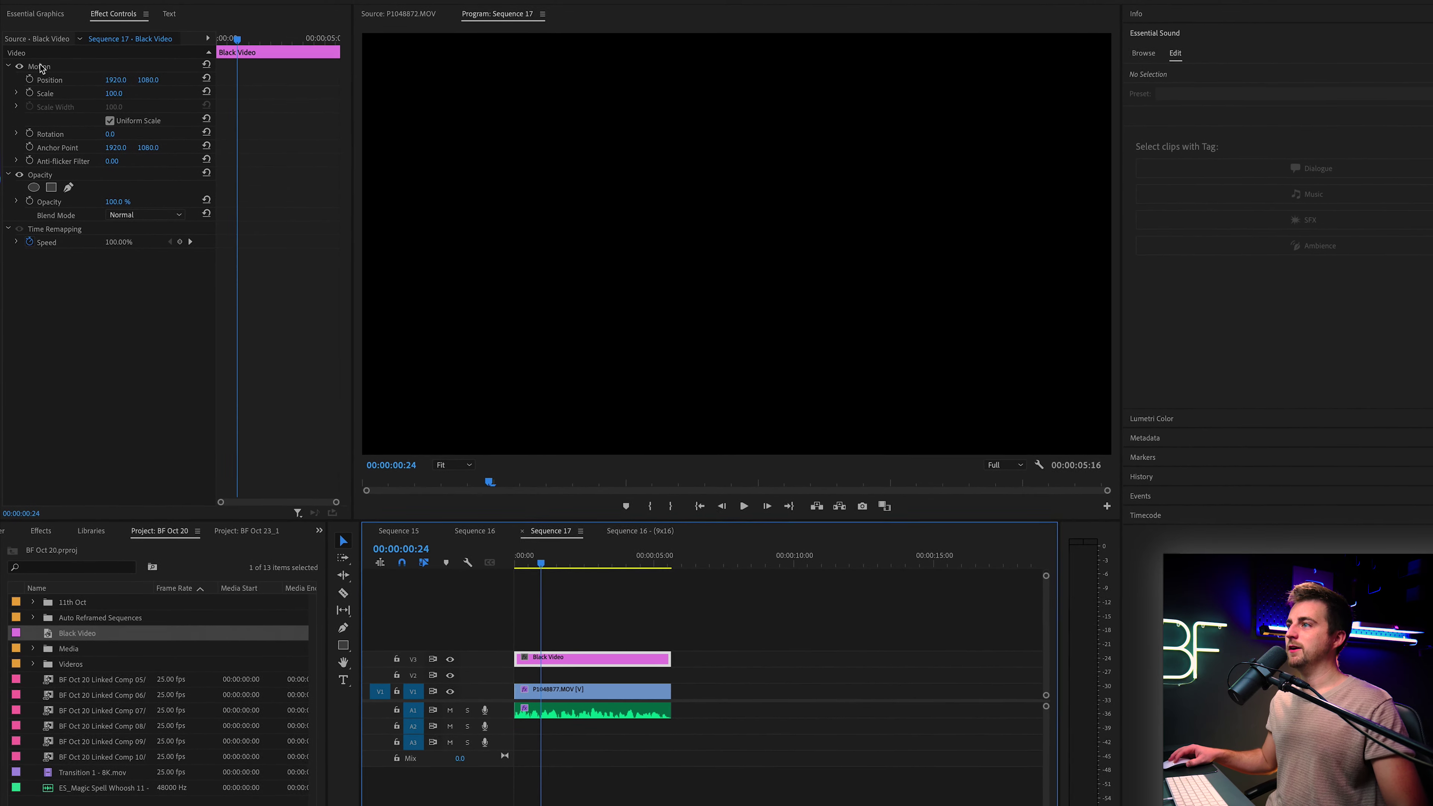
# Step: Add an ellipse opacity mask to the Black Video clip and invert it
pyautogui.click(49, 173)
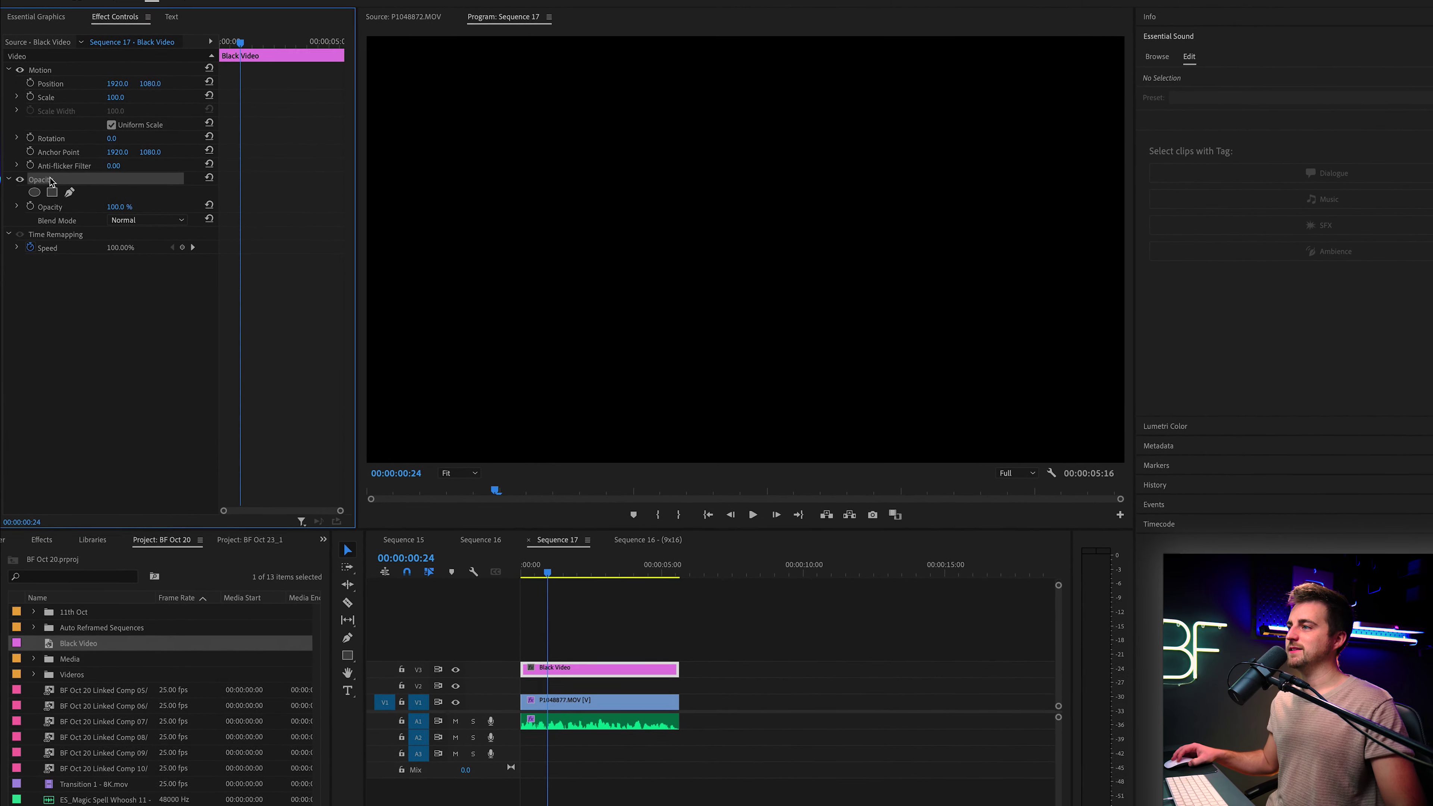
pyautogui.click(37, 201)
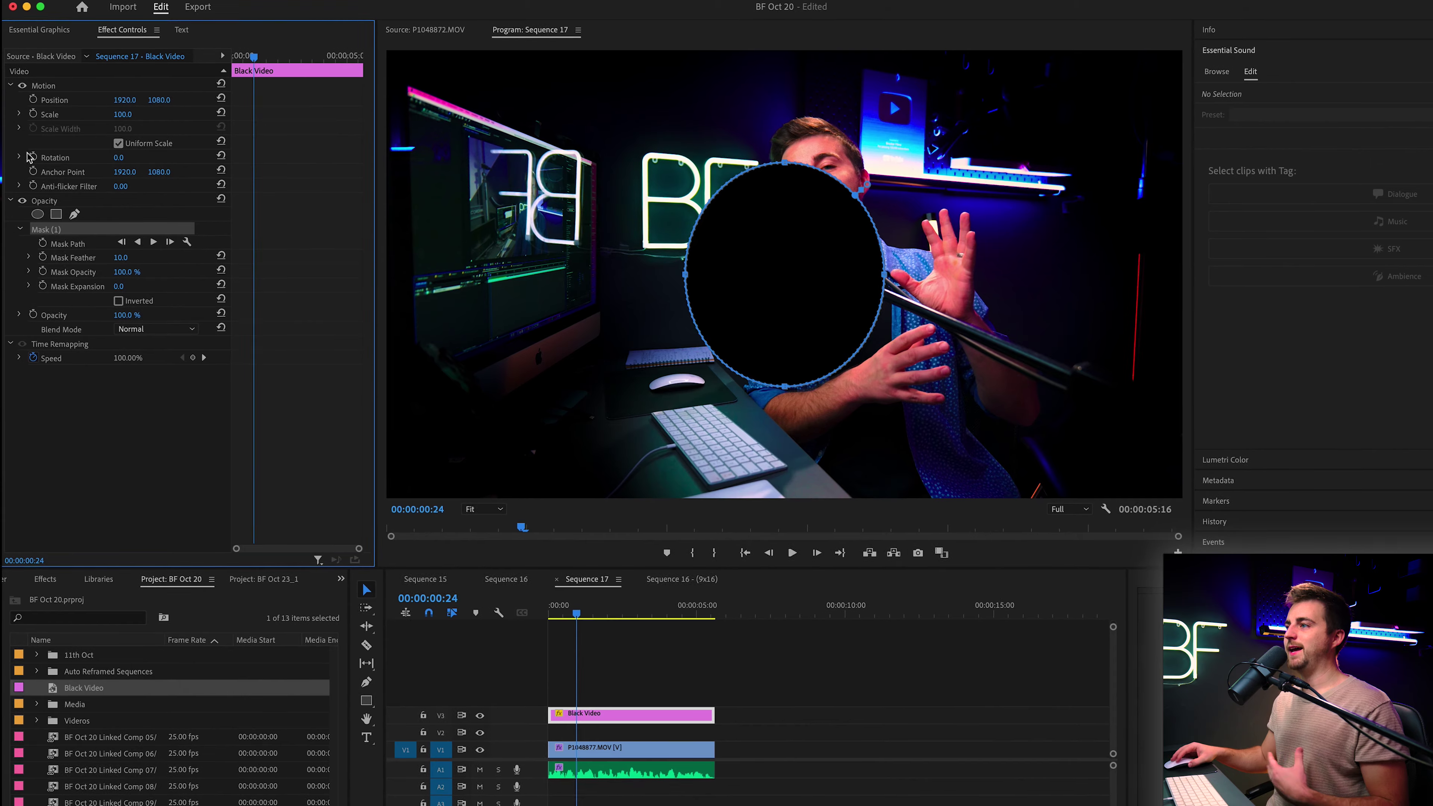
pyautogui.click(118, 299)
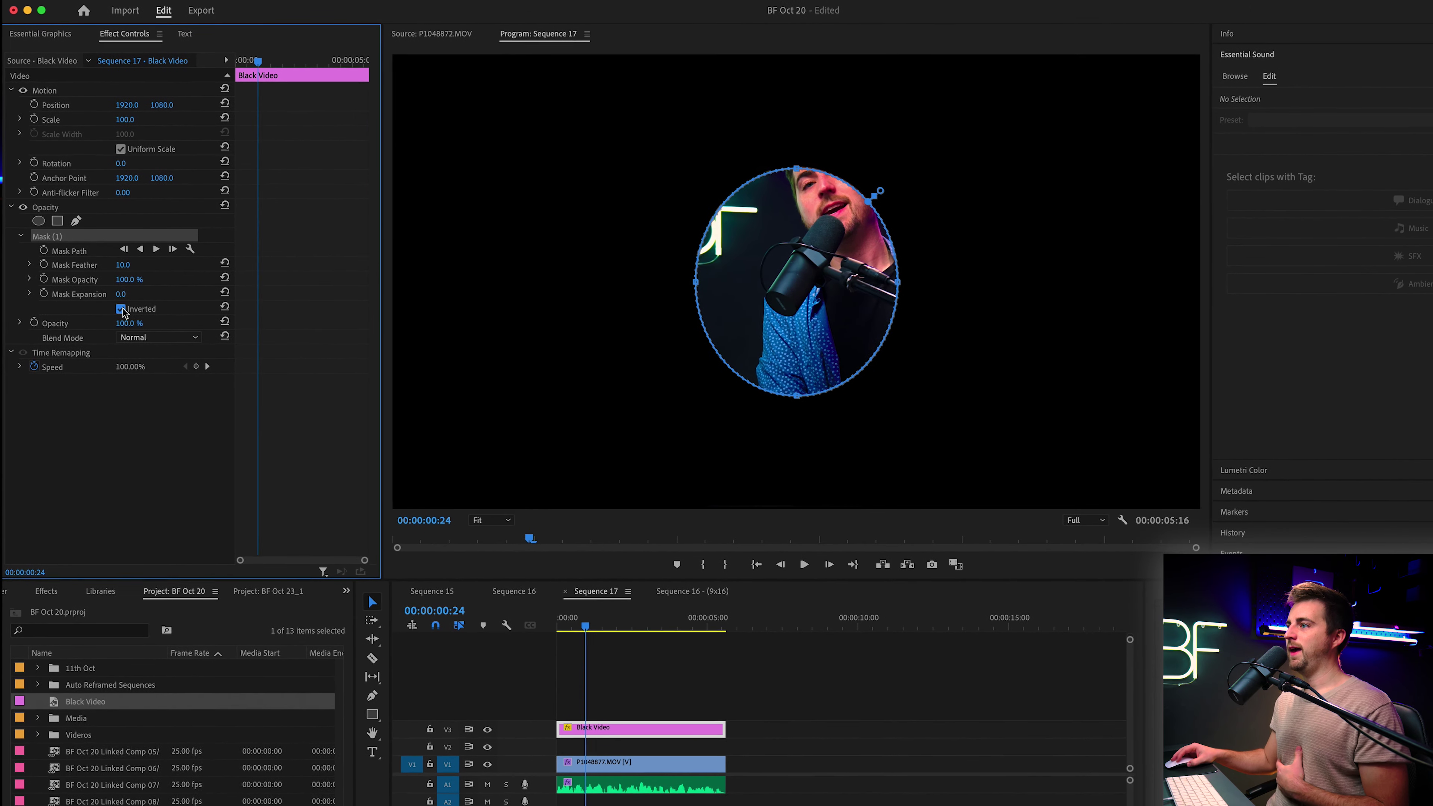
# Step: Try a Mask Expansion of 522 on the ellipse mask and reset the expansion to its default
pyautogui.moveTo(121, 292); pyautogui.dragTo(416, 292)
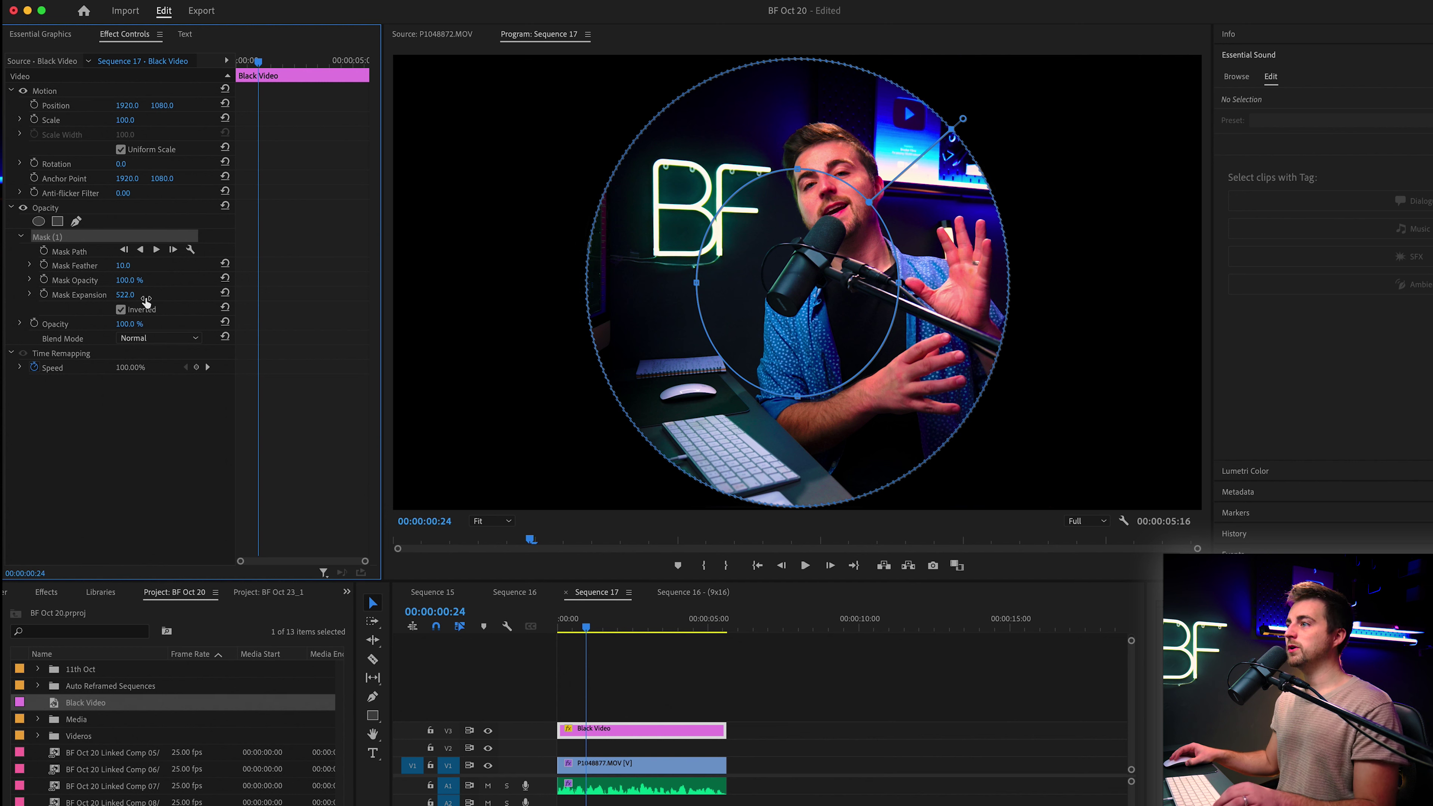
pyautogui.click(224, 293)
pyautogui.moveTo(799, 170)
pyautogui.mouseDown()
pyautogui.moveTo(798, 110)
pyautogui.moveTo(797, 171)
pyautogui.mouseUp()
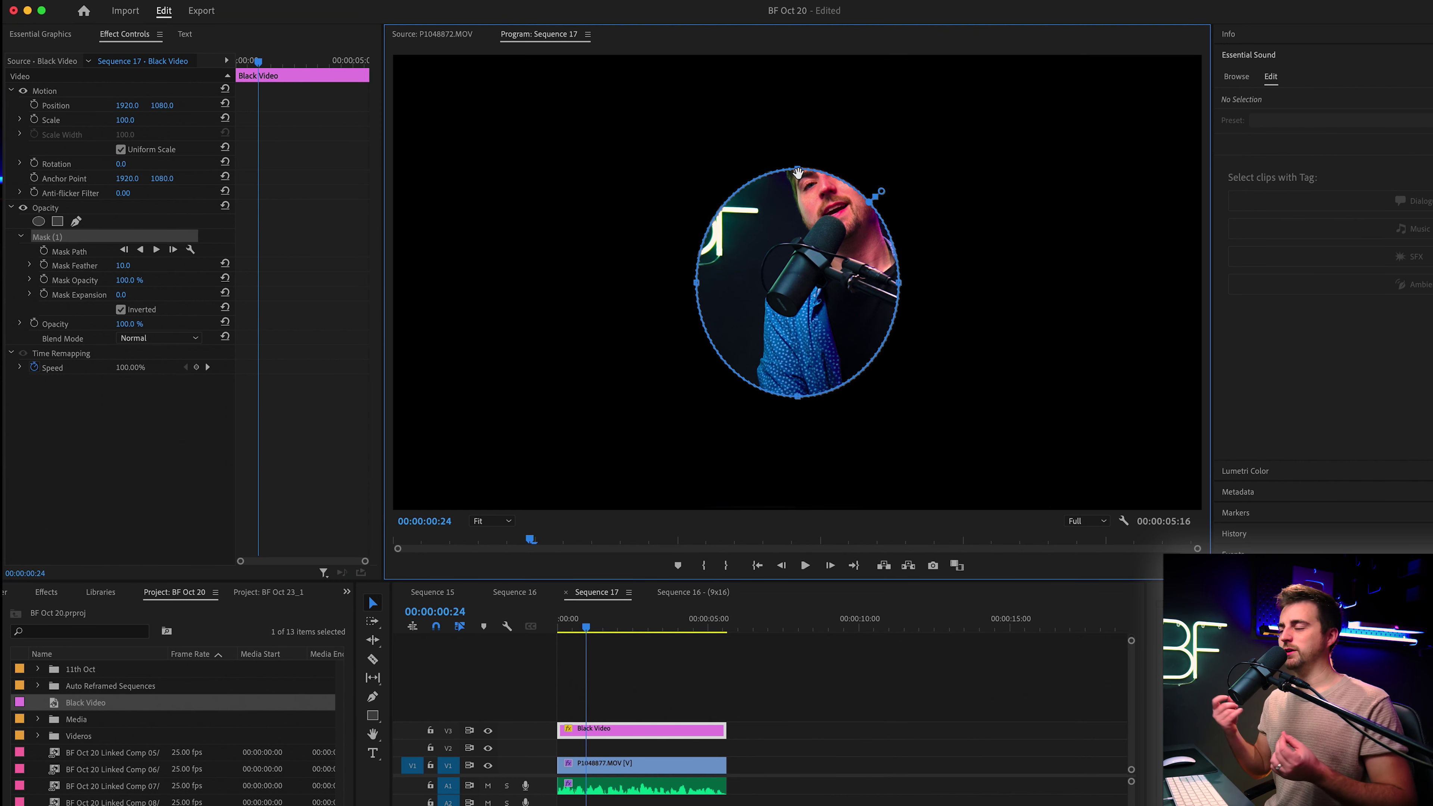
# Step: Set Mask Expansion to 398 and stretch the ellipse mask into a wide oval centred in the frame
pyautogui.moveTo(126, 293); pyautogui.dragTo(135, 296)
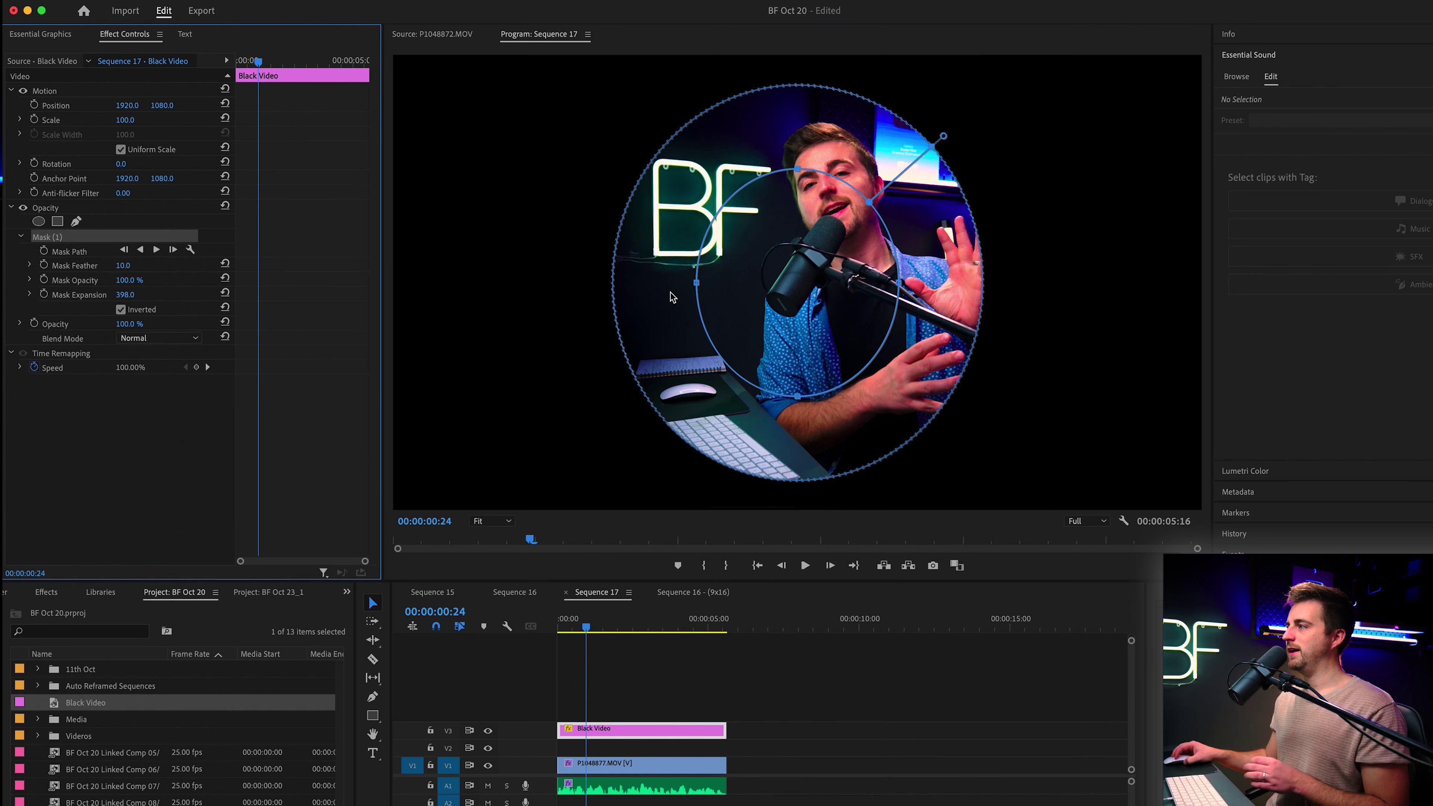
pyautogui.moveTo(696, 286); pyautogui.dragTo(582, 282)
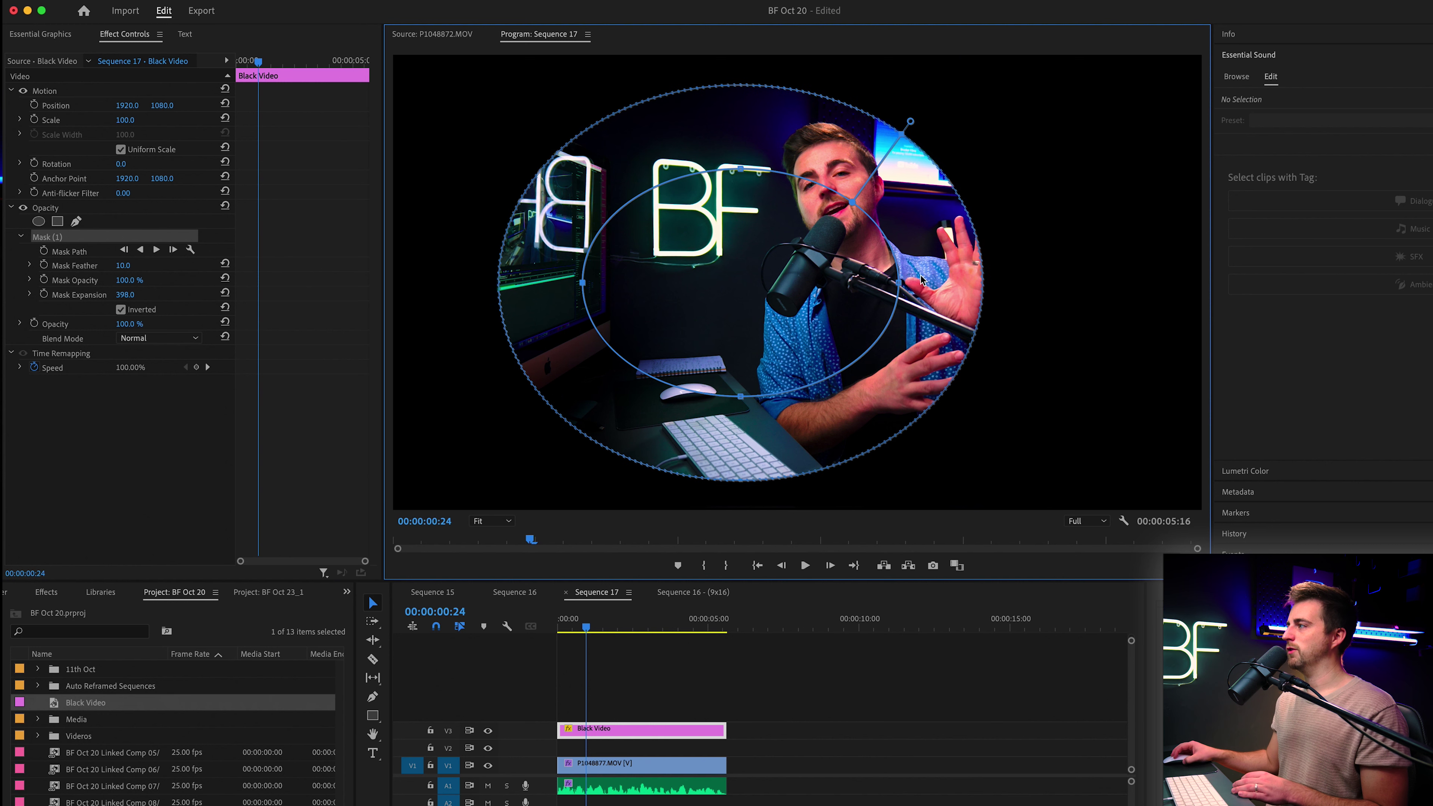
pyautogui.moveTo(901, 278); pyautogui.dragTo(1014, 287)
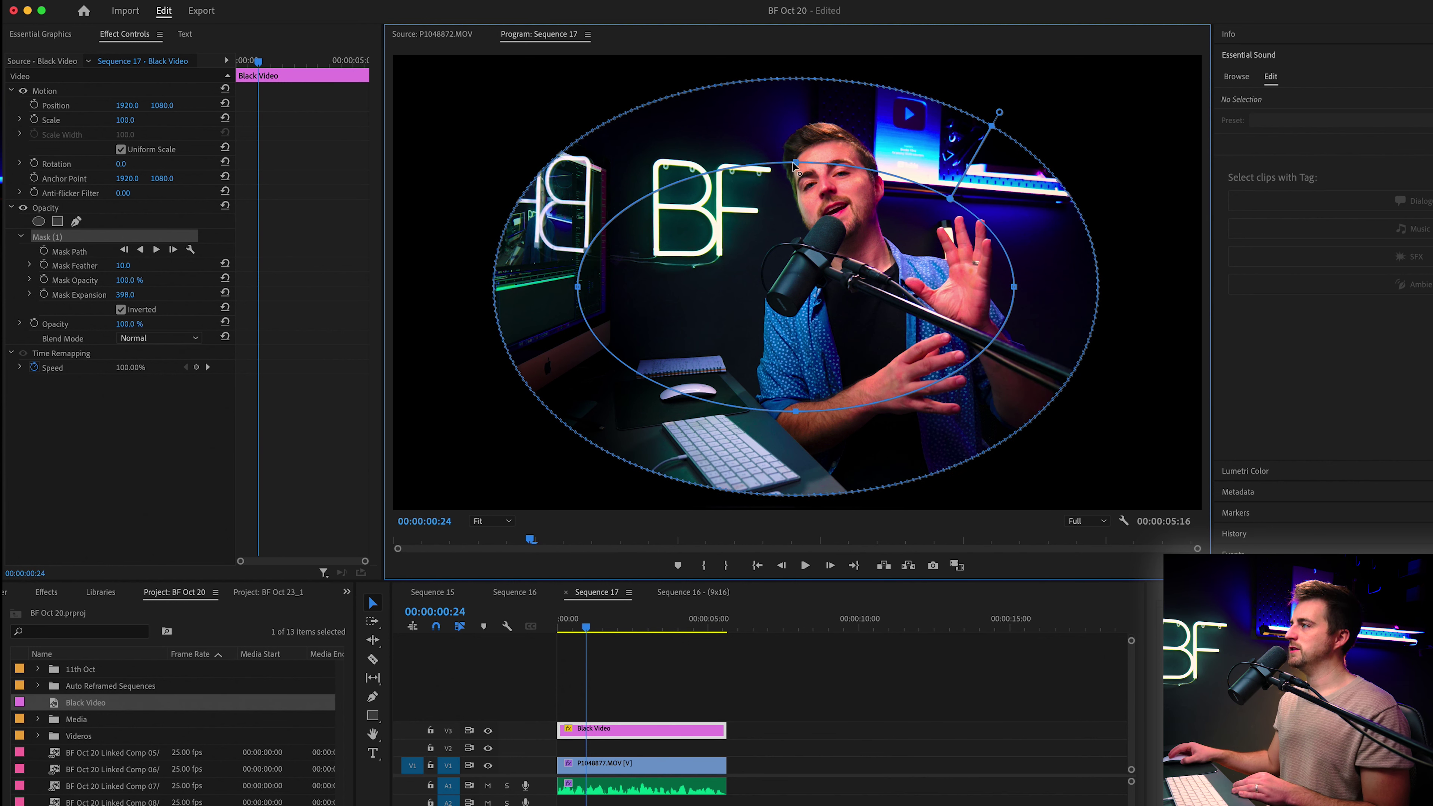
pyautogui.moveTo(796, 162); pyautogui.dragTo(796, 153)
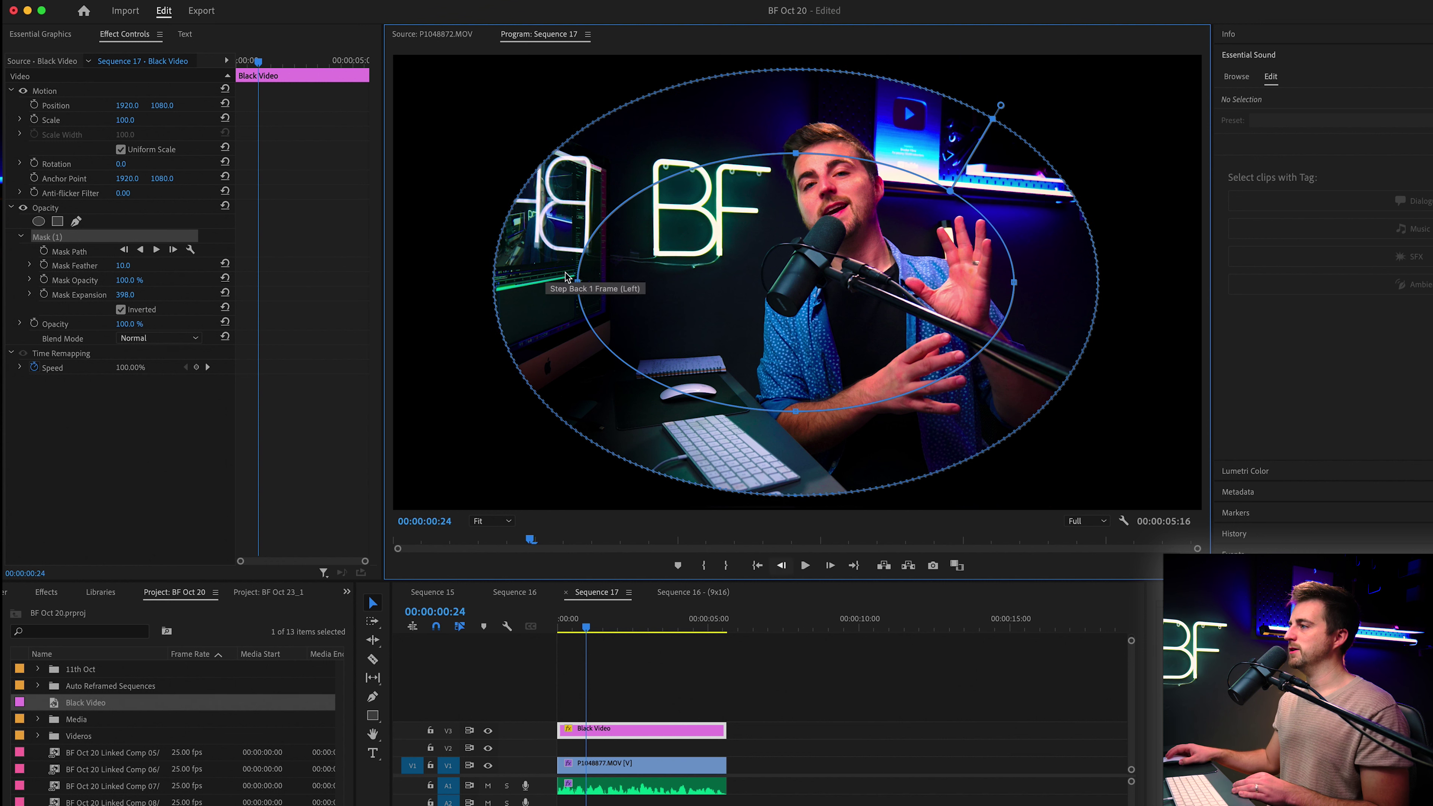
pyautogui.moveTo(573, 282); pyautogui.dragTo(498, 282)
pyautogui.press('super+z')
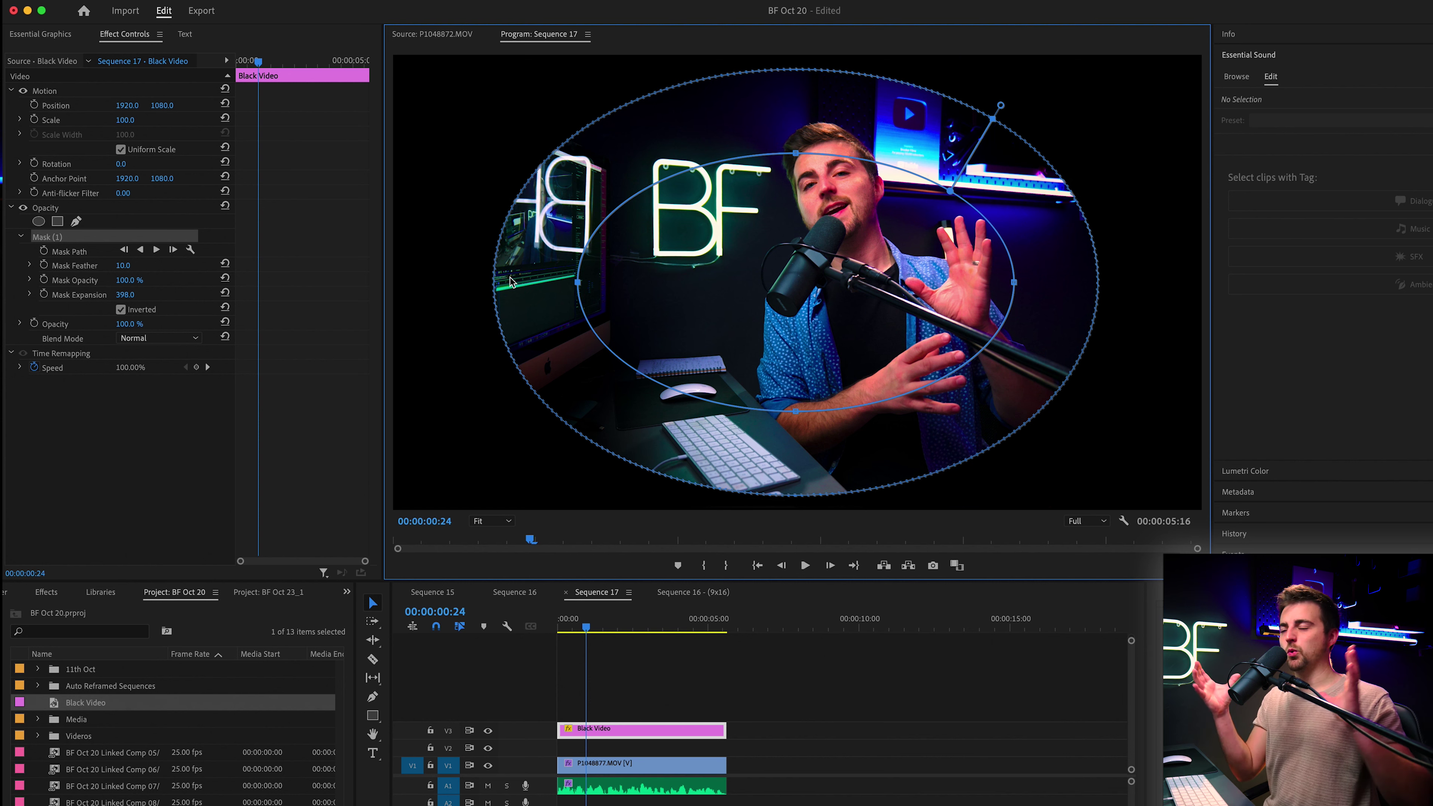
# Step: Soften the mask edge with a Mask Feather of about 102 and move the playhead to 00:00:01:10
pyautogui.moveTo(123, 266)
pyautogui.mouseDown()
pyautogui.moveTo(429, 265)
pyautogui.moveTo(120, 265)
pyautogui.moveTo(136, 266)
pyautogui.mouseUp()
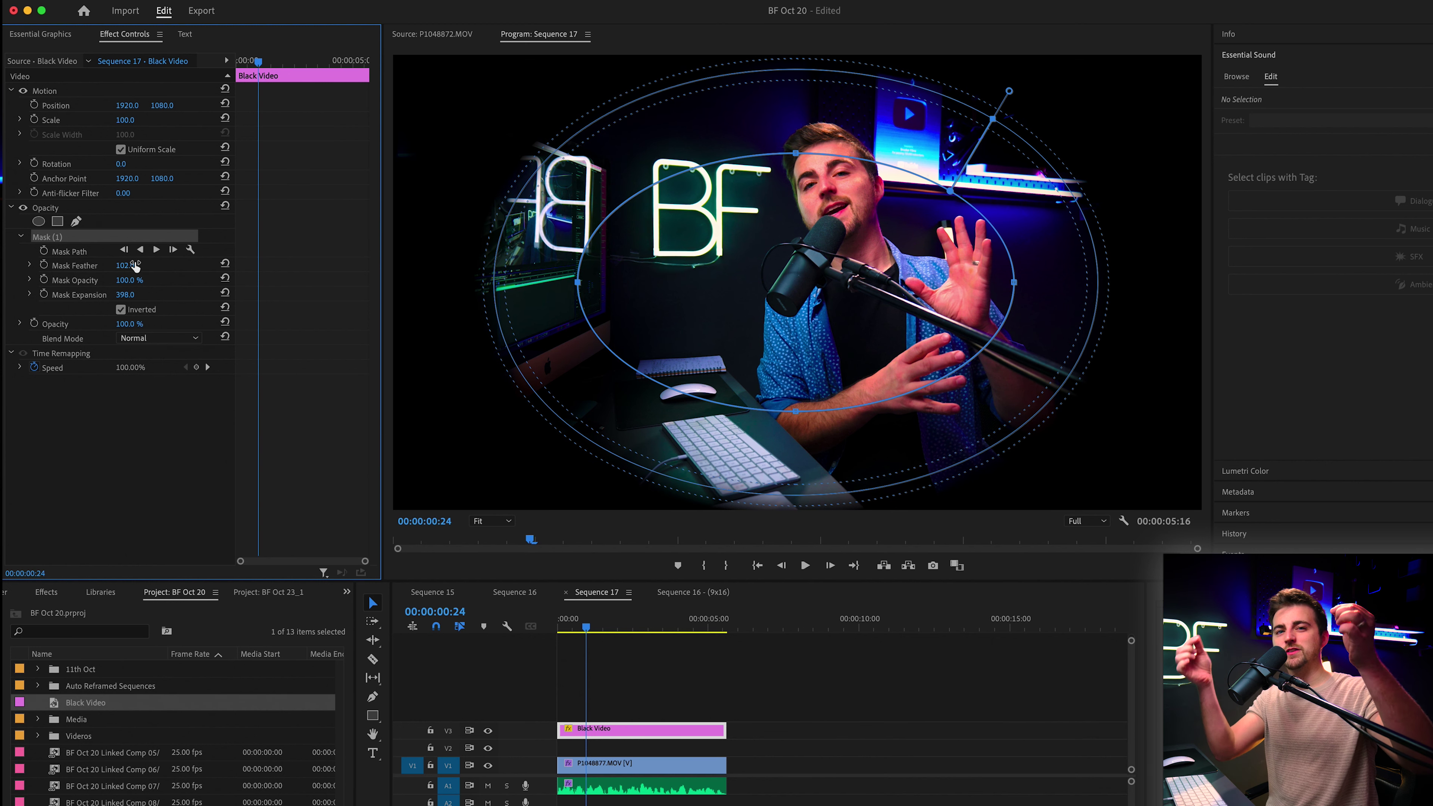
pyautogui.click(599, 622)
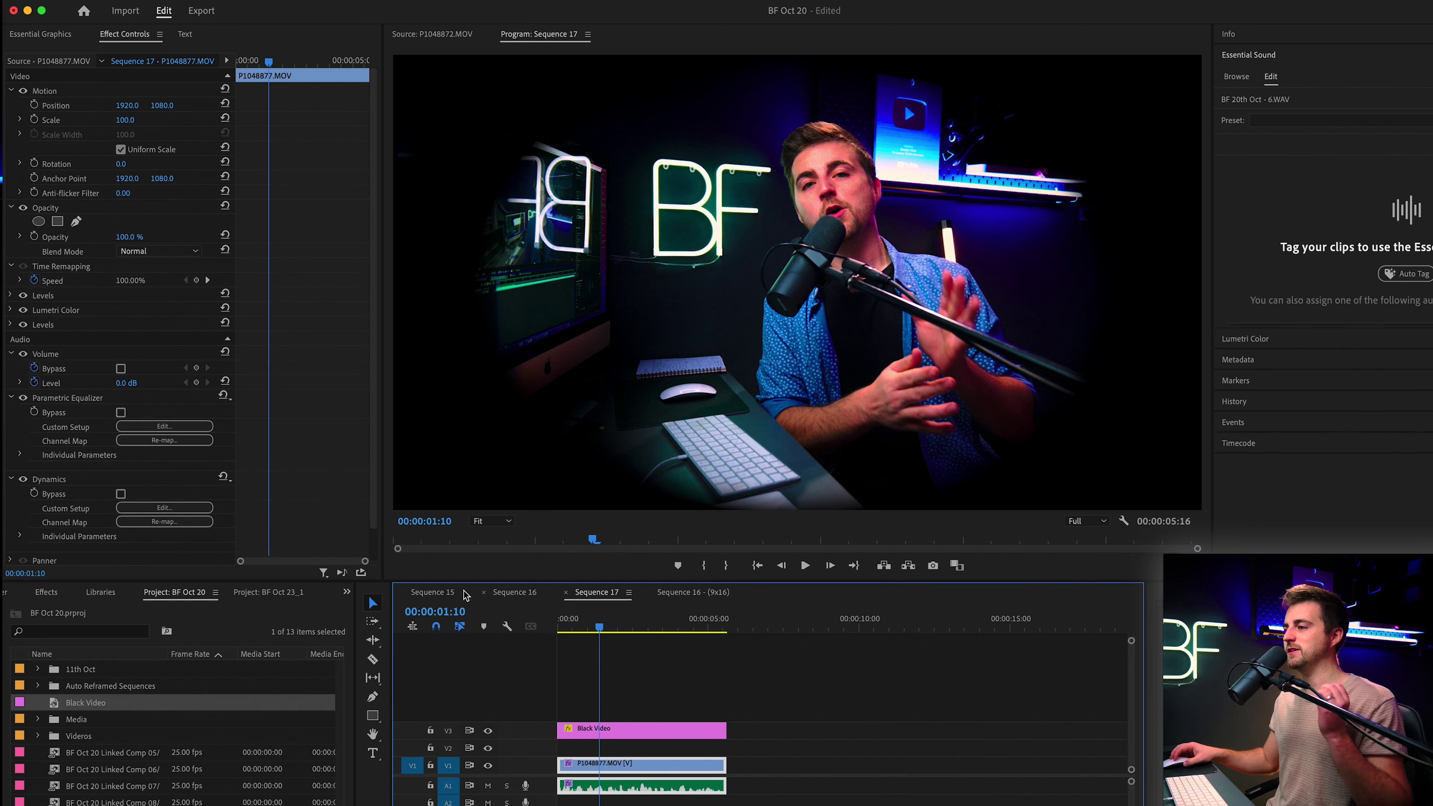
# Step: Find the Lens Distortion effect, apply it to P1048877.MOV and set its Curvature to 100
pyautogui.click(39, 592)
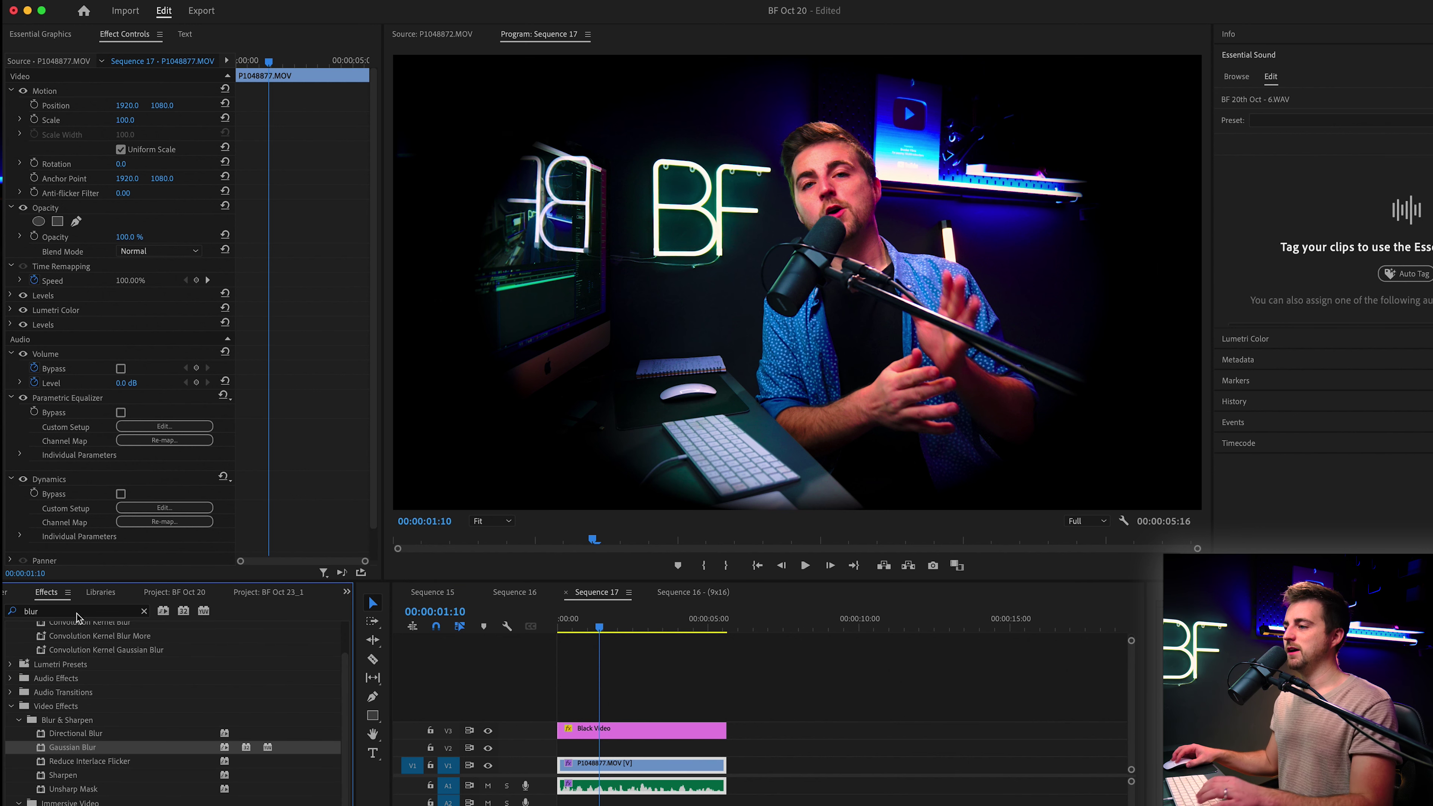
pyautogui.click(74, 610)
pyautogui.write('lens di')
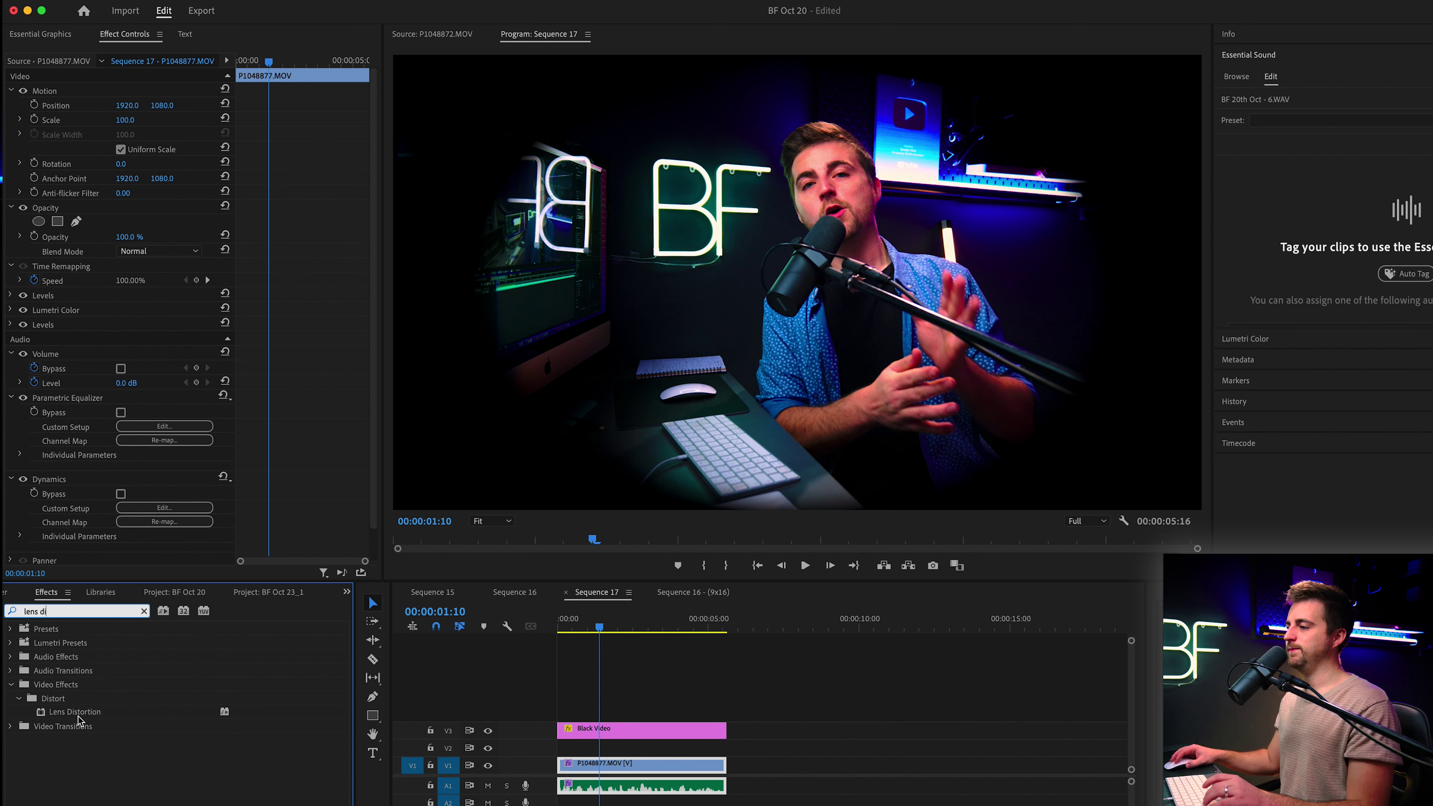
pyautogui.moveTo(78, 716); pyautogui.dragTo(254, 733)
pyautogui.moveTo(732, 779); pyautogui.dragTo(705, 772)
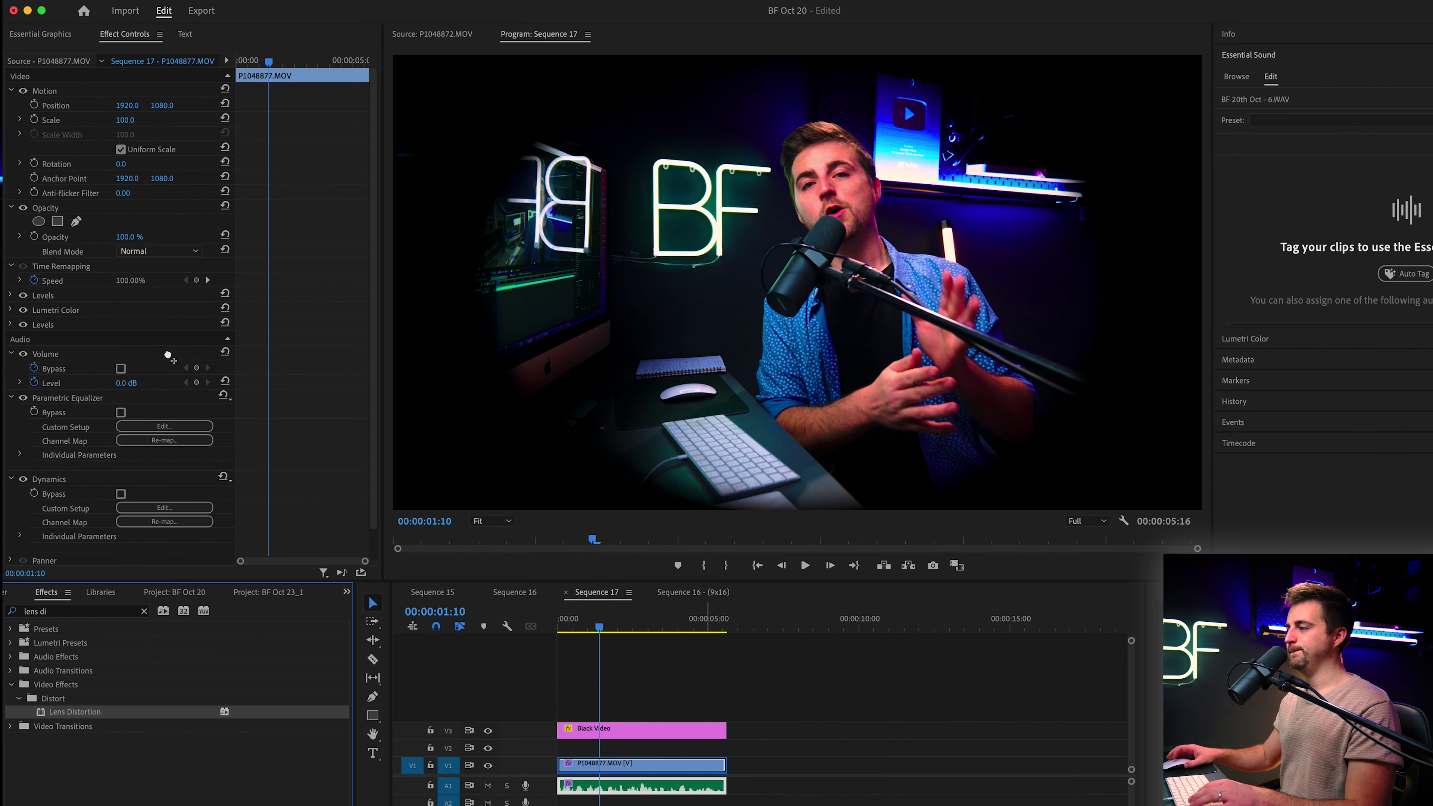
pyautogui.moveTo(168, 356); pyautogui.dragTo(220, 394)
pyautogui.moveTo(121, 374); pyautogui.dragTo(178, 373)
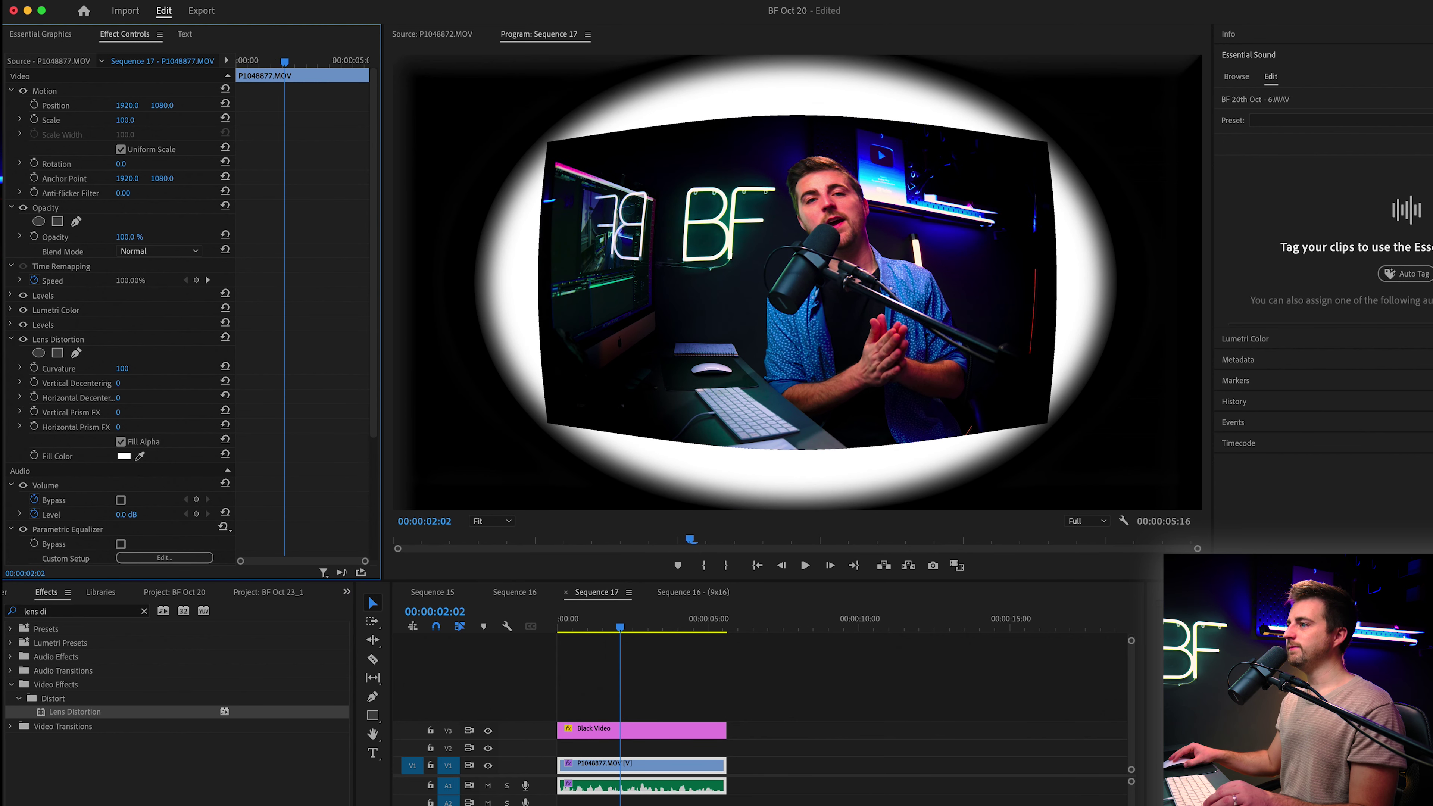
# Step: Try scaling P1048877.MOV to 144 and undo the scale change
pyautogui.click(116, 119)
pyautogui.write('144')
pyautogui.press('Return')
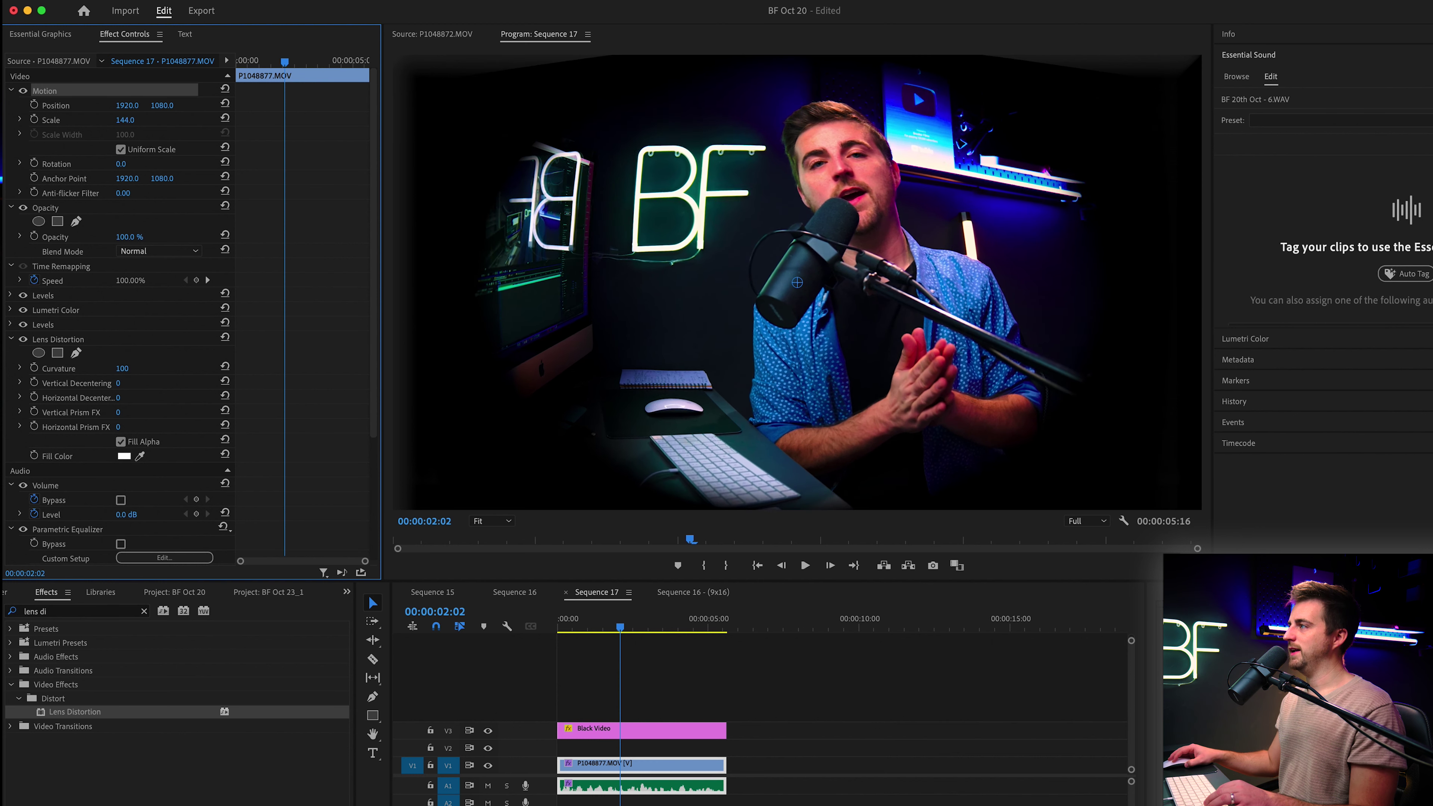
pyautogui.press('super+z')
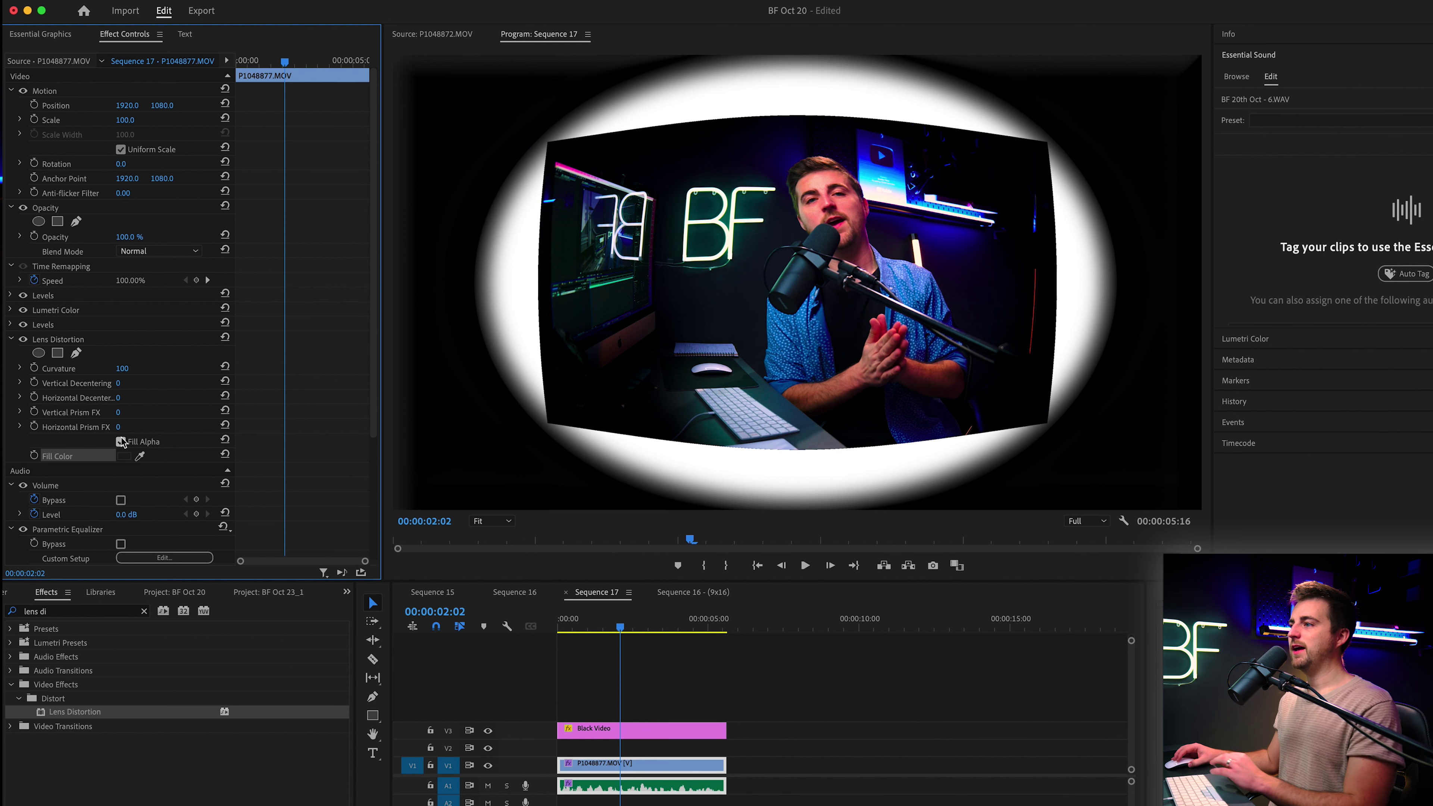
# Step: Change the Lens Distortion Fill Color to black (000000)
pyautogui.click(124, 456)
pyautogui.moveTo(728, 407); pyautogui.dragTo(703, 385)
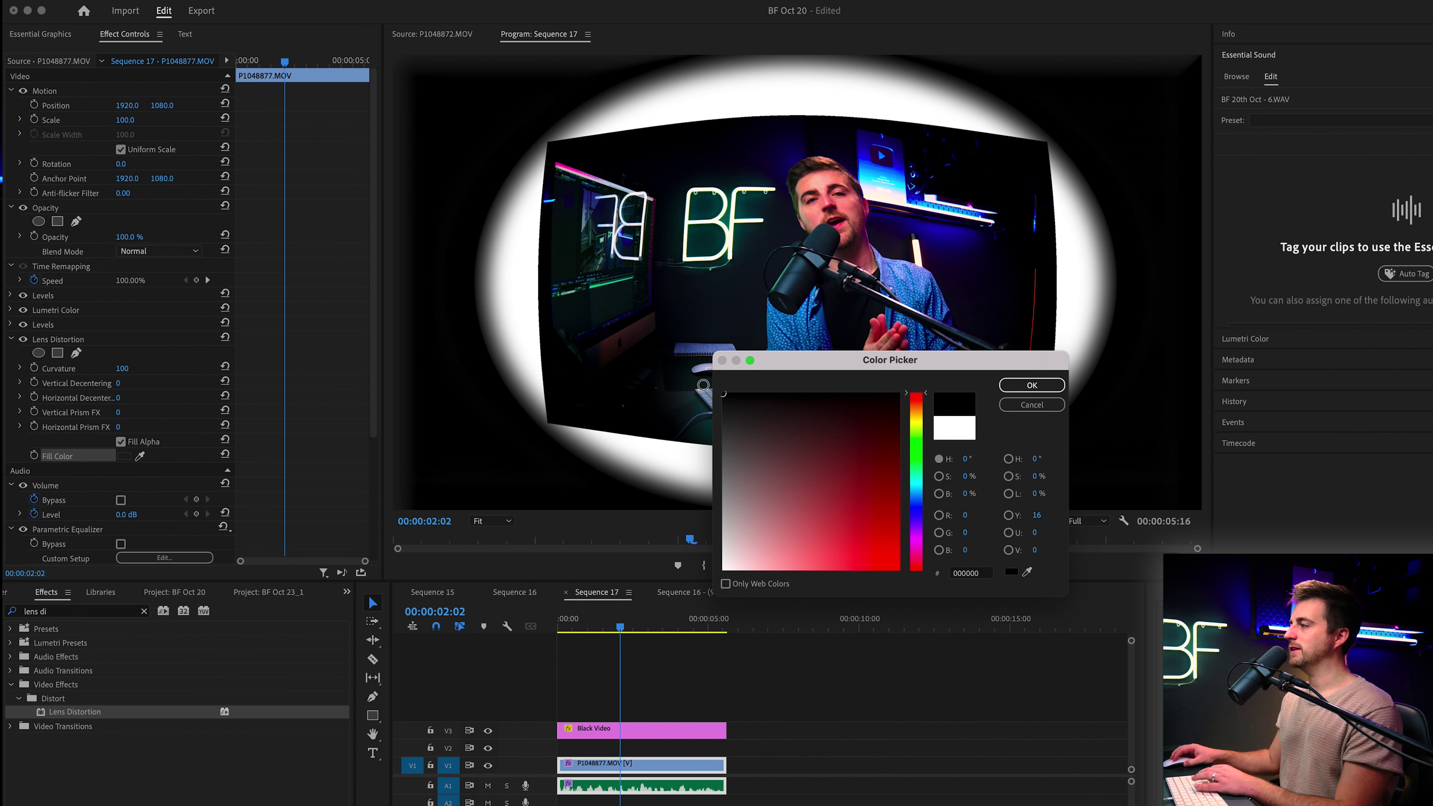
pyautogui.click(1050, 386)
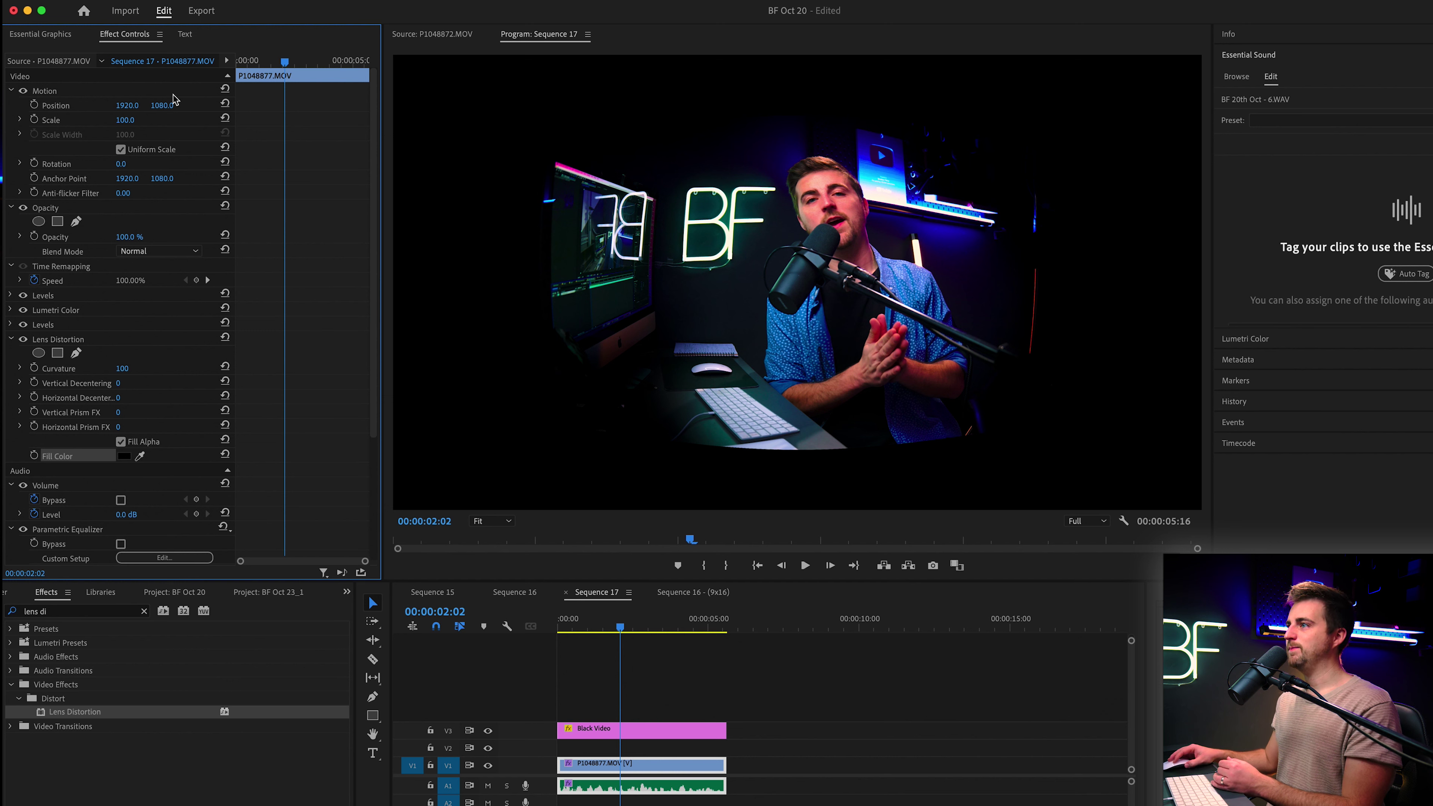
# Step: Scale P1048877.MOV to 136 and set its horizontal position to 1651
pyautogui.moveTo(125, 120); pyautogui.dragTo(145, 120)
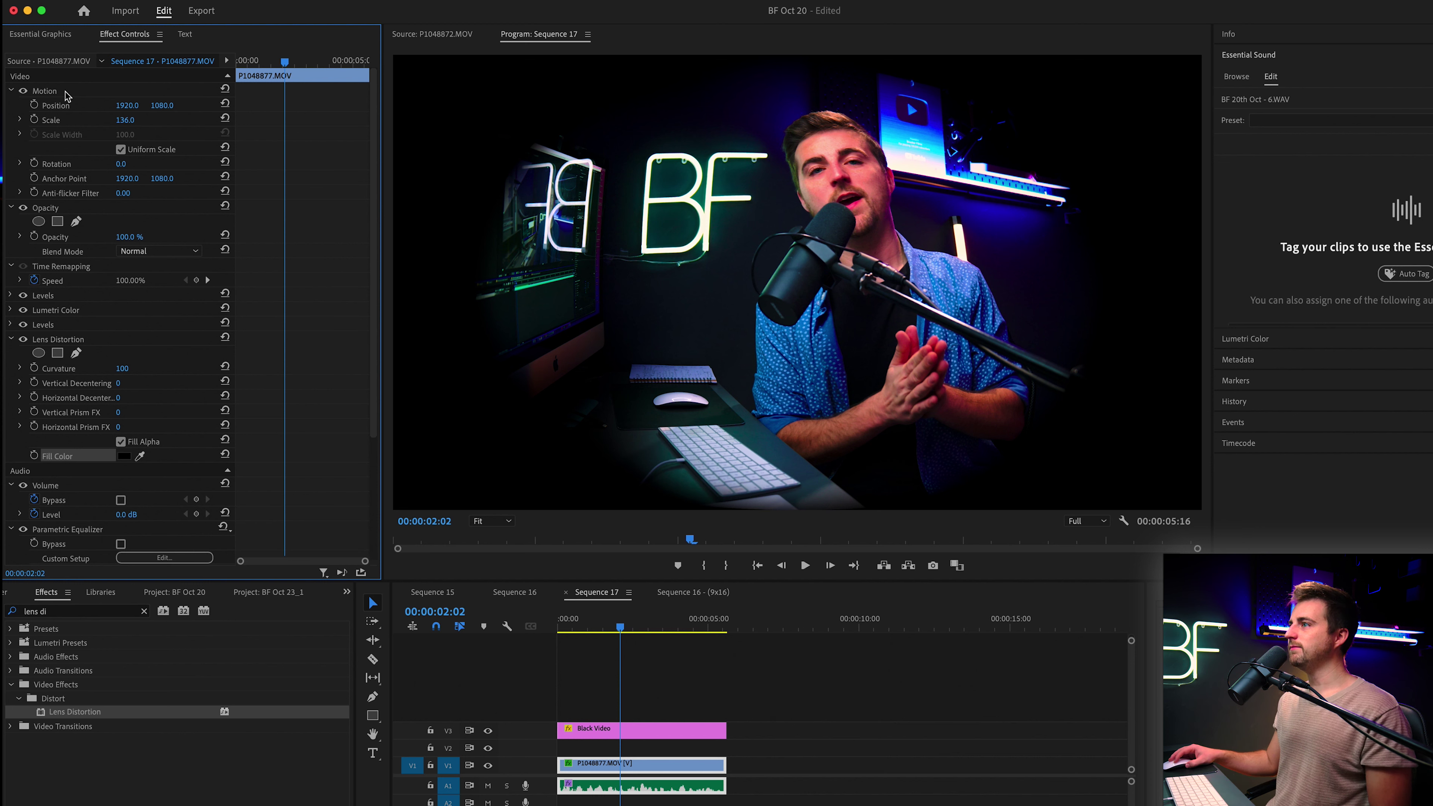
pyautogui.moveTo(128, 105); pyautogui.dragTo(68, 105)
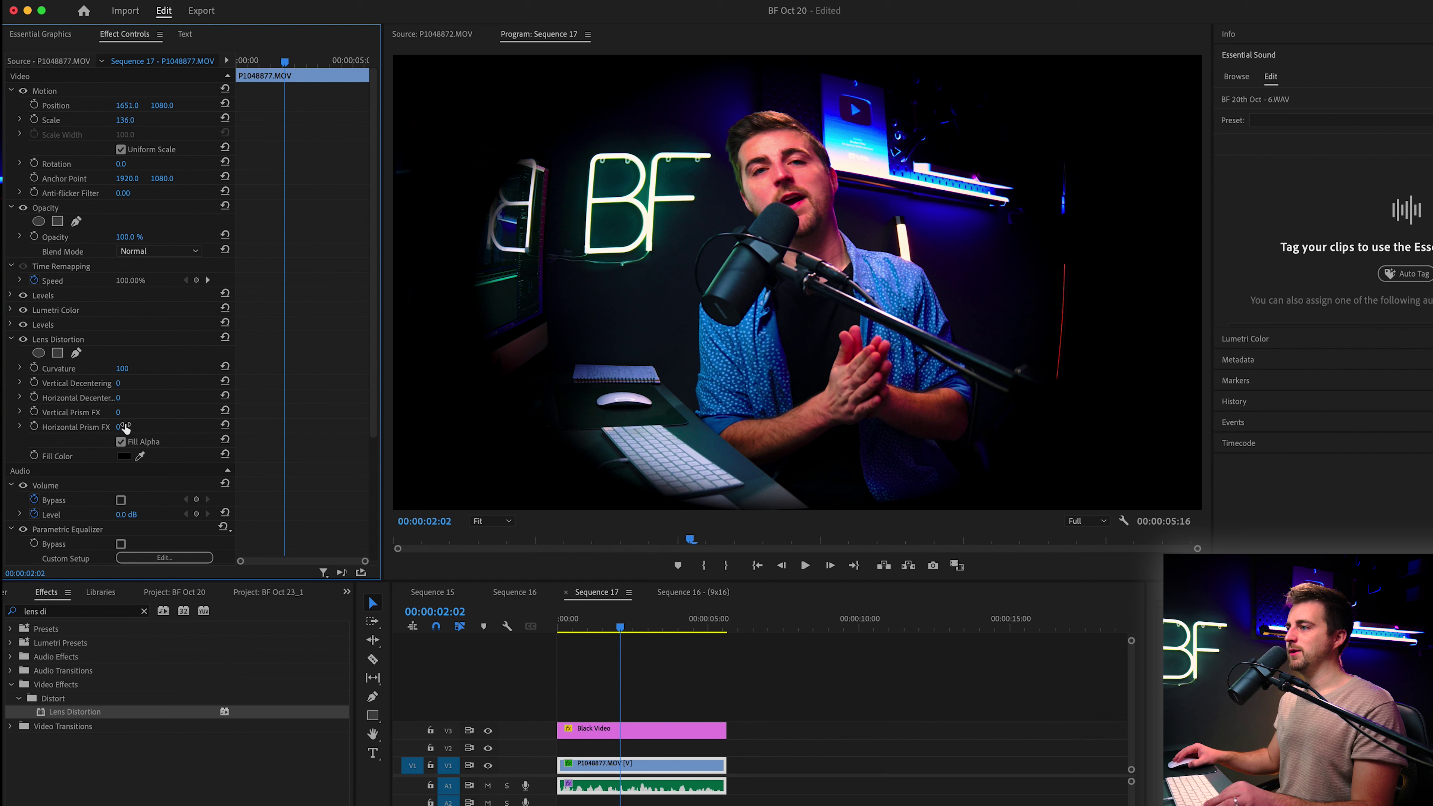
# Step: Set the Lens Distortion's Vertical Decentering to -2, Horizontal Decentering to 4 and Vertical Prism FX to -4
pyautogui.moveTo(118, 412)
pyautogui.mouseDown()
pyautogui.moveTo(106, 412)
pyautogui.moveTo(129, 397)
pyautogui.moveTo(117, 383)
pyautogui.moveTo(117, 412)
pyautogui.moveTo(130, 412)
pyautogui.moveTo(129, 389)
pyautogui.mouseUp()
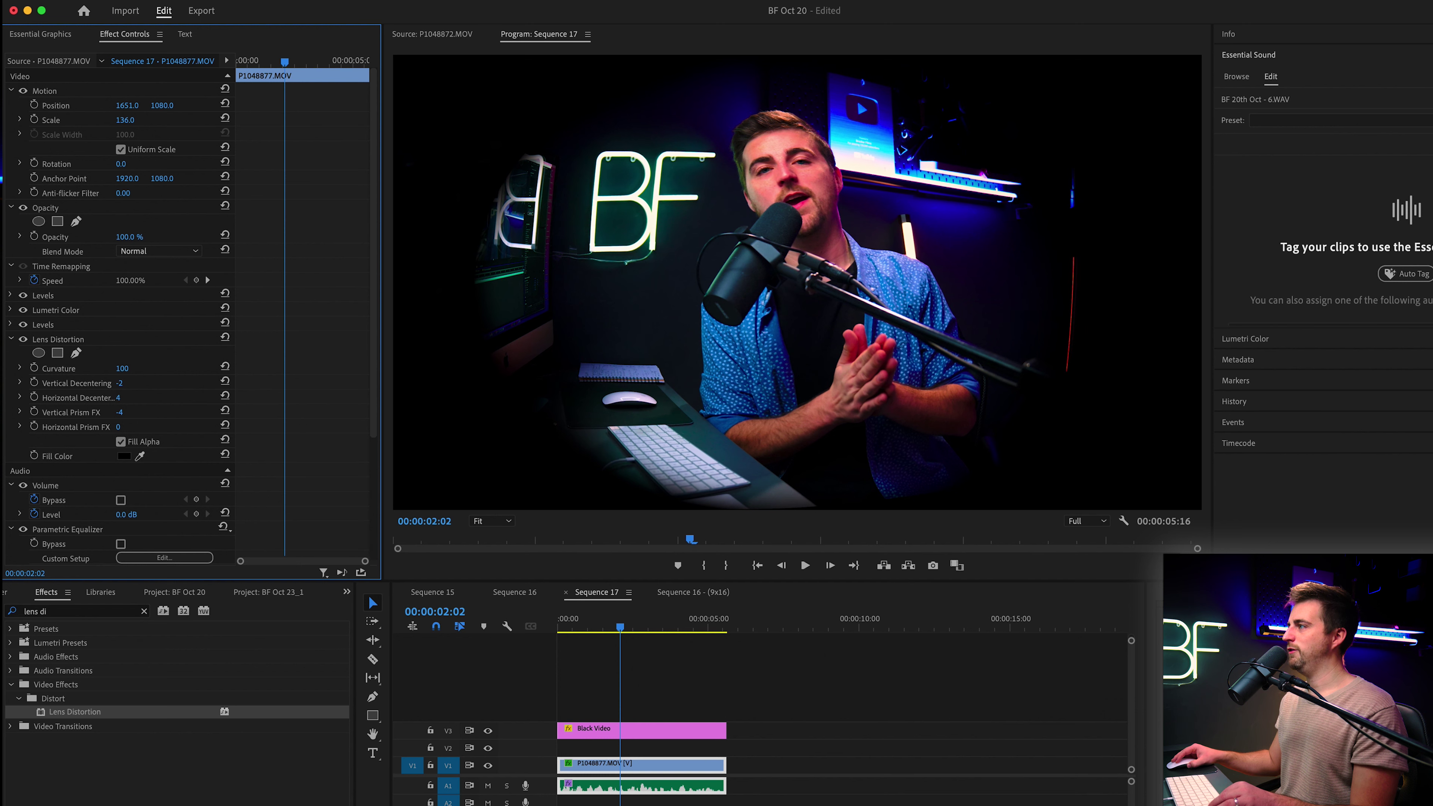
pyautogui.click(618, 621)
pyautogui.press('Right')
pyautogui.press('Right')
pyautogui.press('Right')
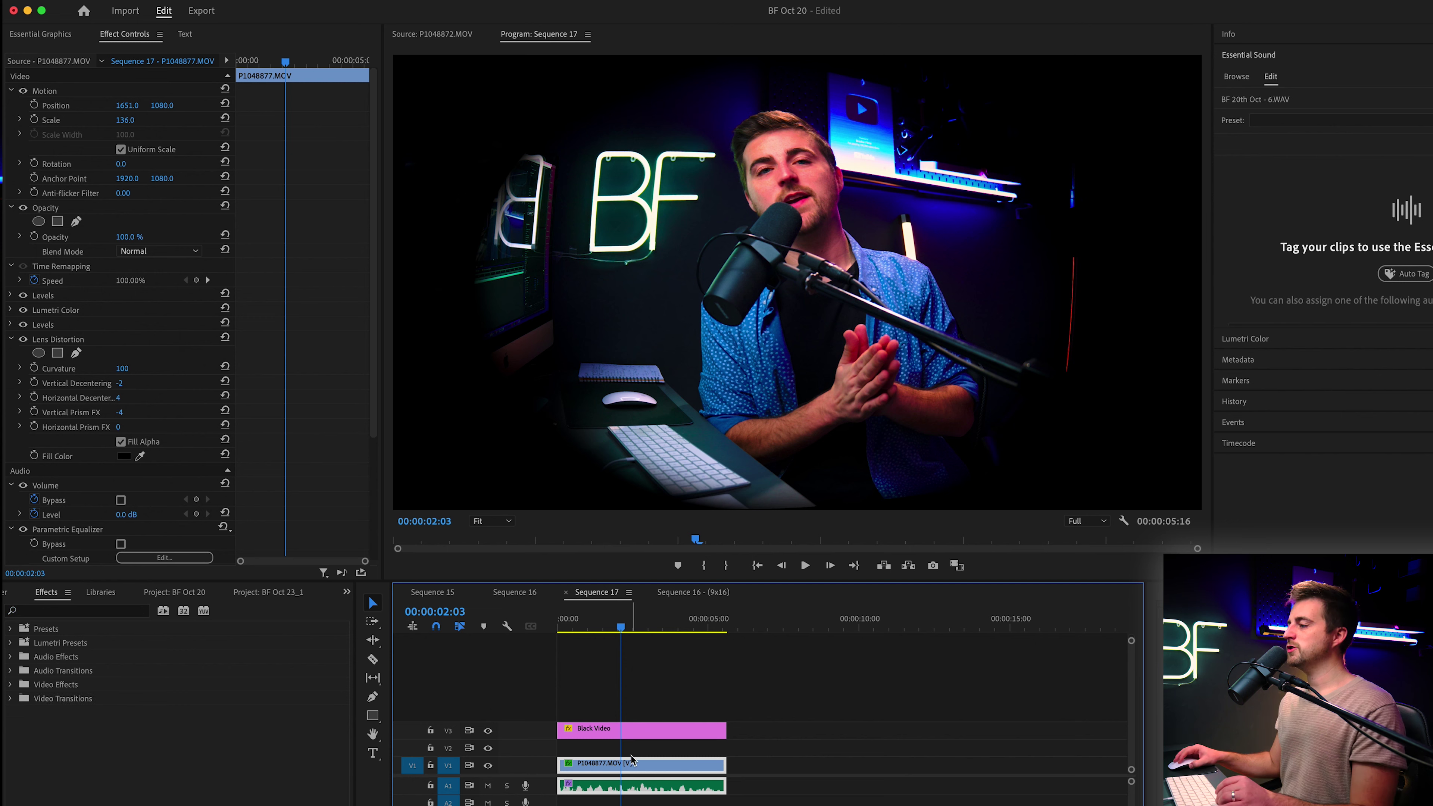
# Step: Unlink the audio from the P1048877.MOV video clip on the timeline
pyautogui.click(612, 748)
pyautogui.click(601, 768)
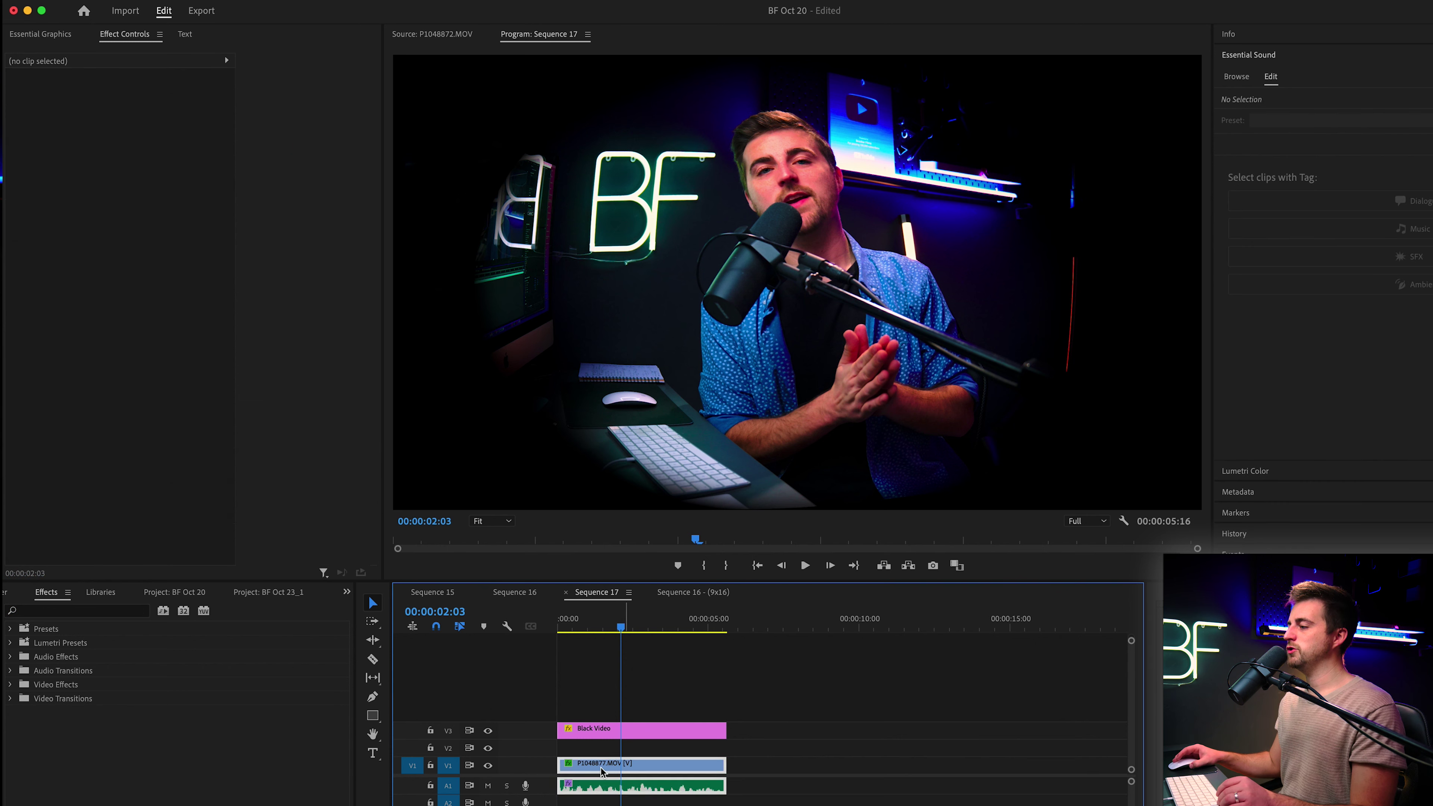
pyautogui.rightClick(638, 769)
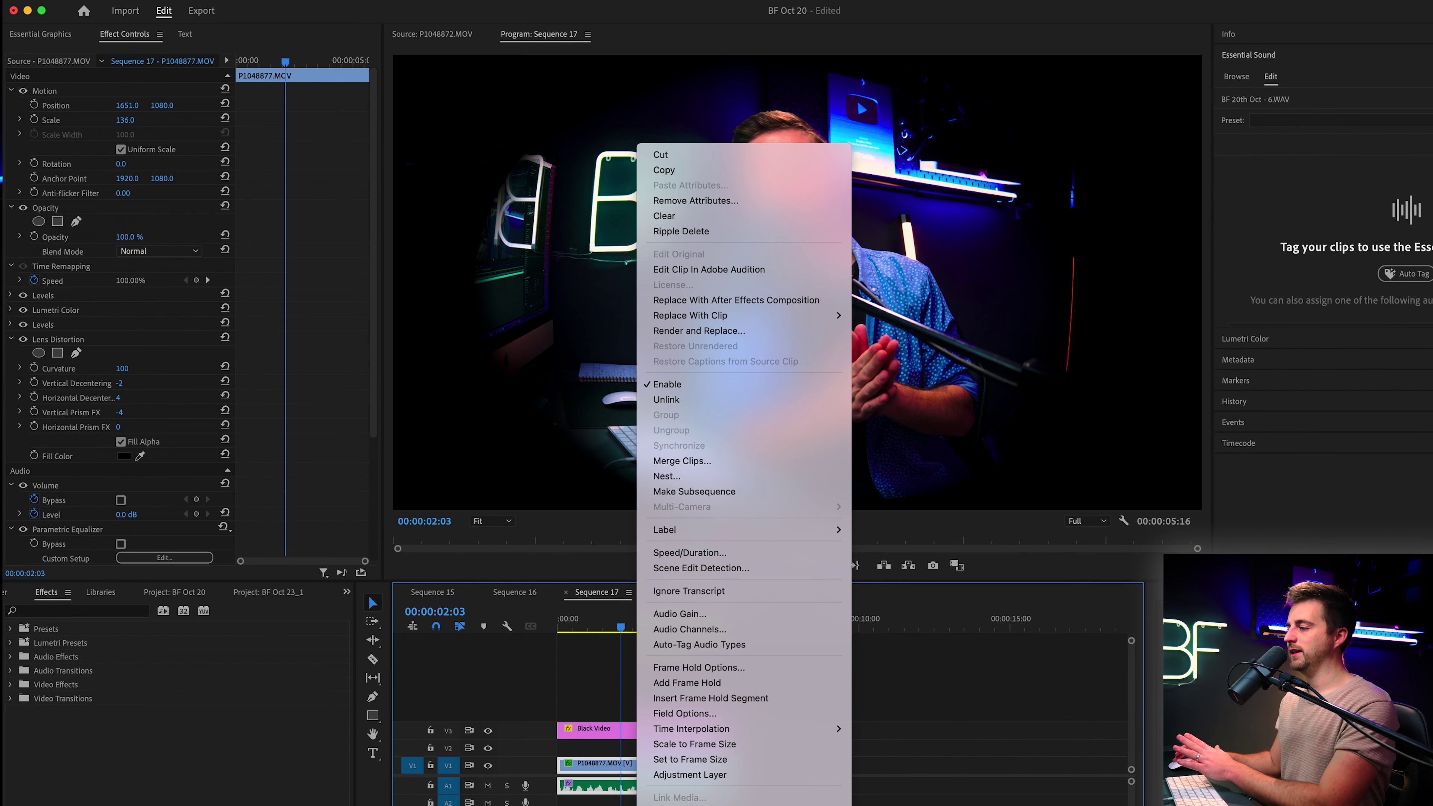
pyautogui.click(677, 400)
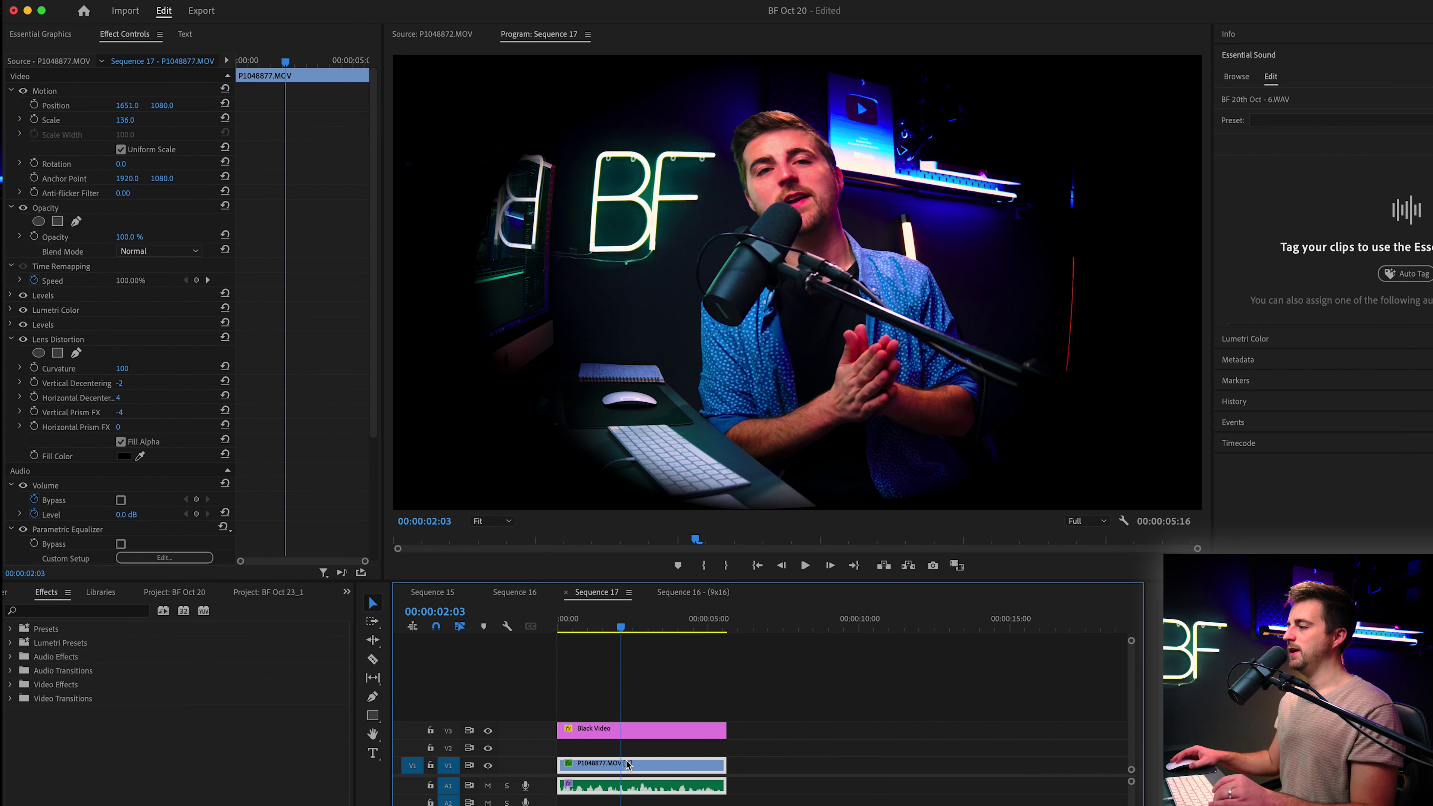
# Step: Paste a video-only copy of P1048877.MOV on track V1 at 00:00:07:04
pyautogui.click(650, 751)
pyautogui.click(649, 764)
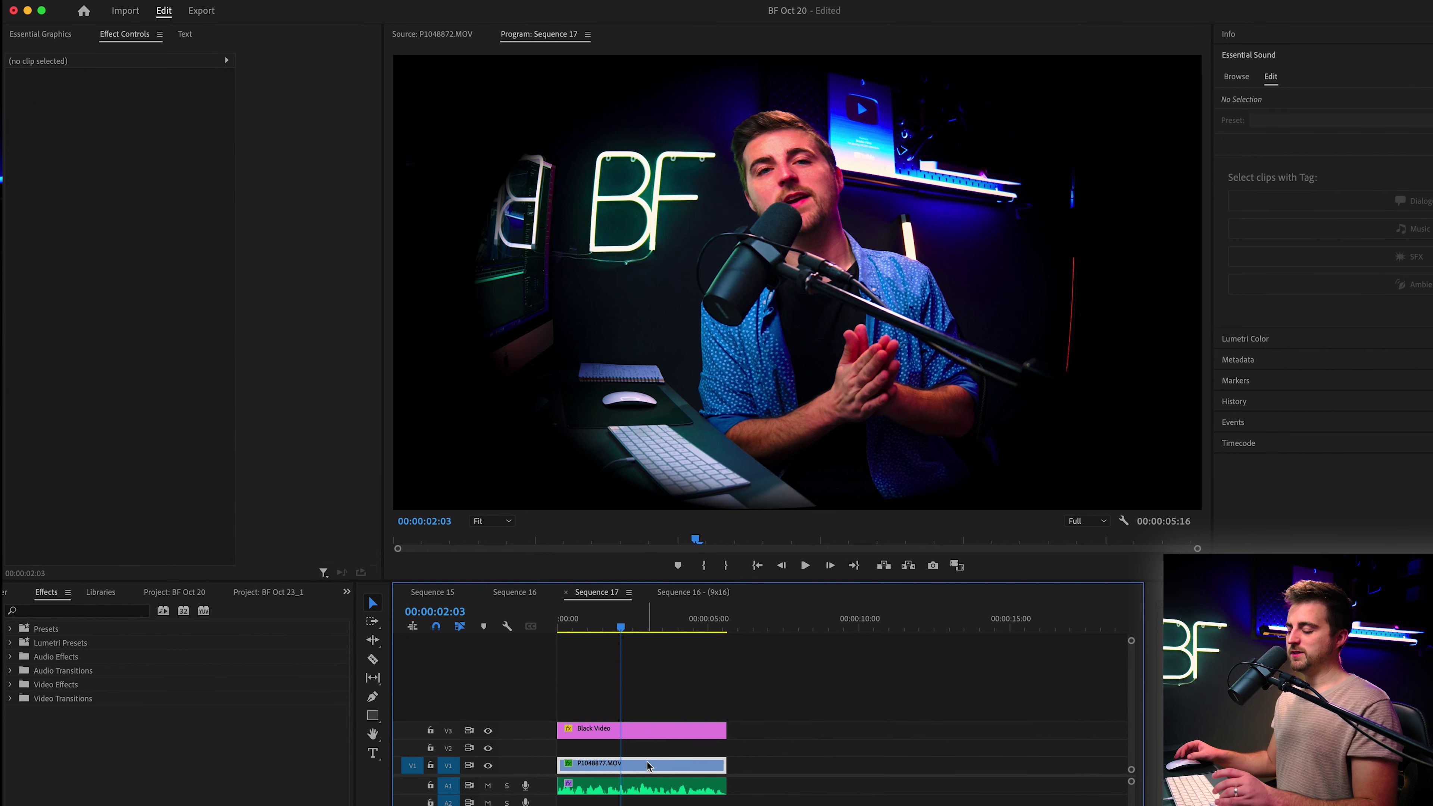
pyautogui.moveTo(713, 626); pyautogui.dragTo(774, 625)
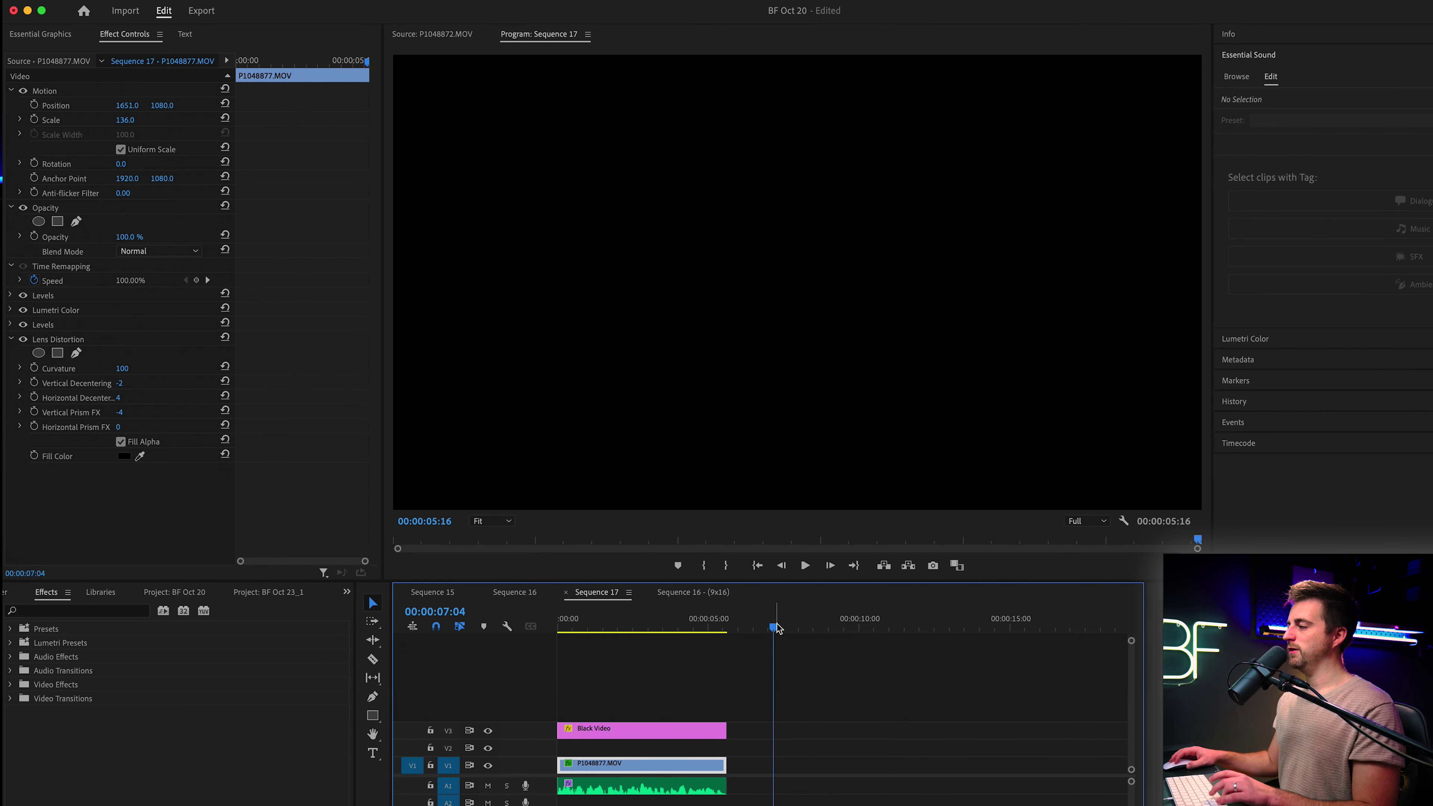
pyautogui.press('super+v')
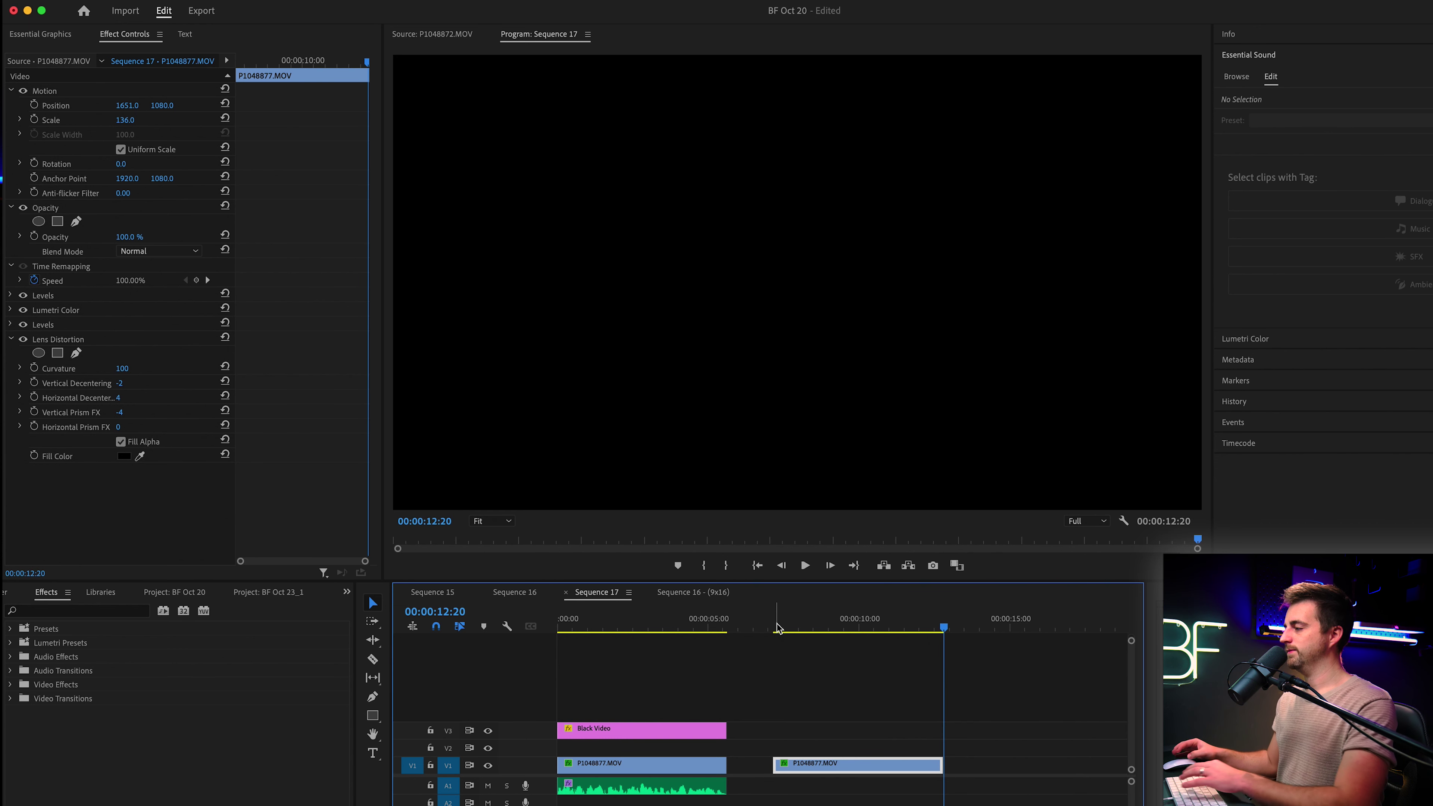
# Step: Paste two more copies of P1048877.MOV end to end on track V1, starting at 00:00:12:20
pyautogui.press('super+v')
pyautogui.press('super+v')
pyautogui.press('-')
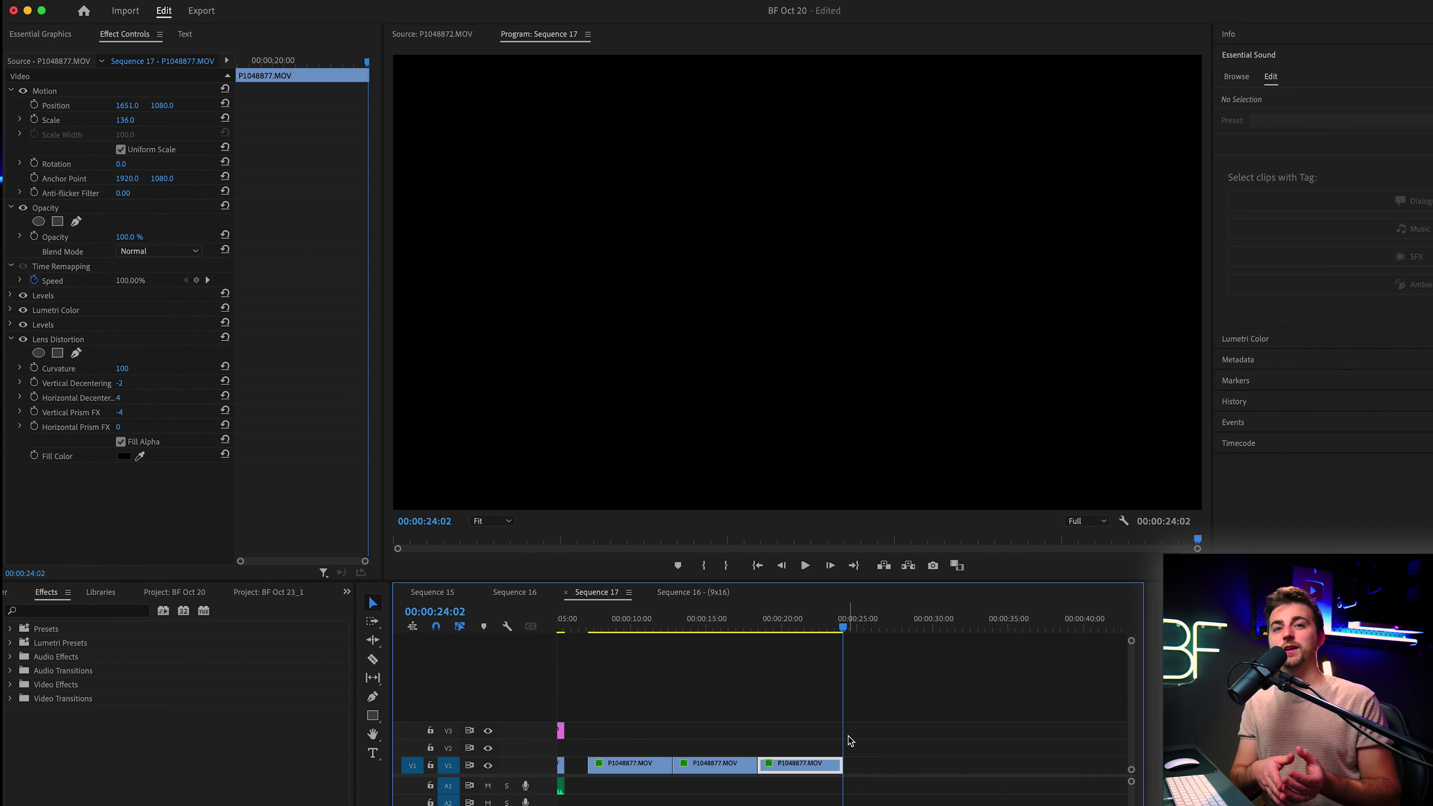
pyautogui.hscroll(-3, 849, 742)
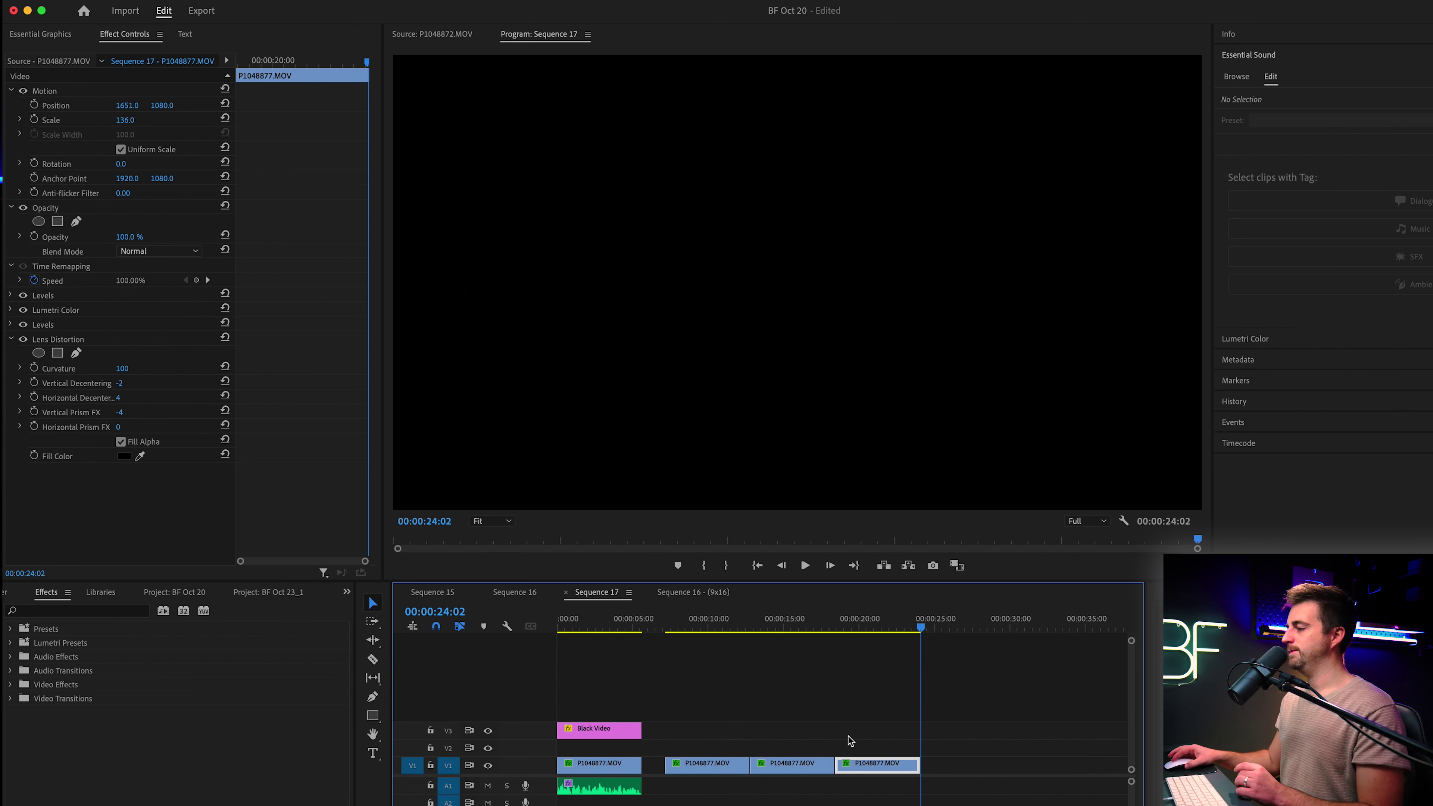
# Step: Stack the two new P1048877.MOV copies on tracks V2 and V3, directly above the copy at 00:00:07:04
pyautogui.click(801, 768)
pyautogui.moveTo(704, 752)
pyautogui.mouseDown()
pyautogui.moveTo(716, 753)
pyautogui.moveTo(689, 732)
pyautogui.mouseUp()
pyautogui.click(863, 769)
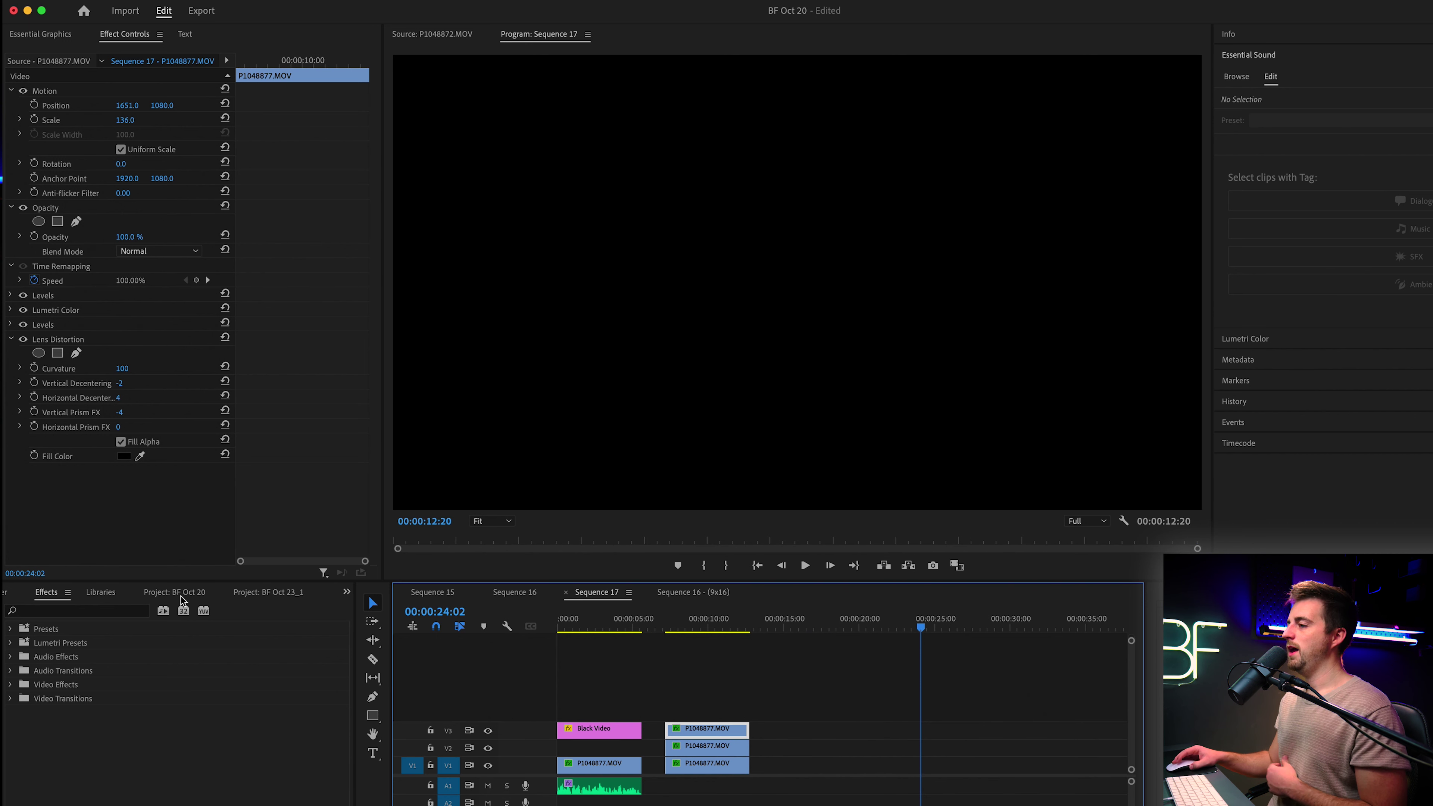
# Step: Find the Color Balance (RGB) effect and apply it to all three stacked clips, then view the frame at 00:00:09:02
pyautogui.click(130, 612)
pyautogui.write('rgb')
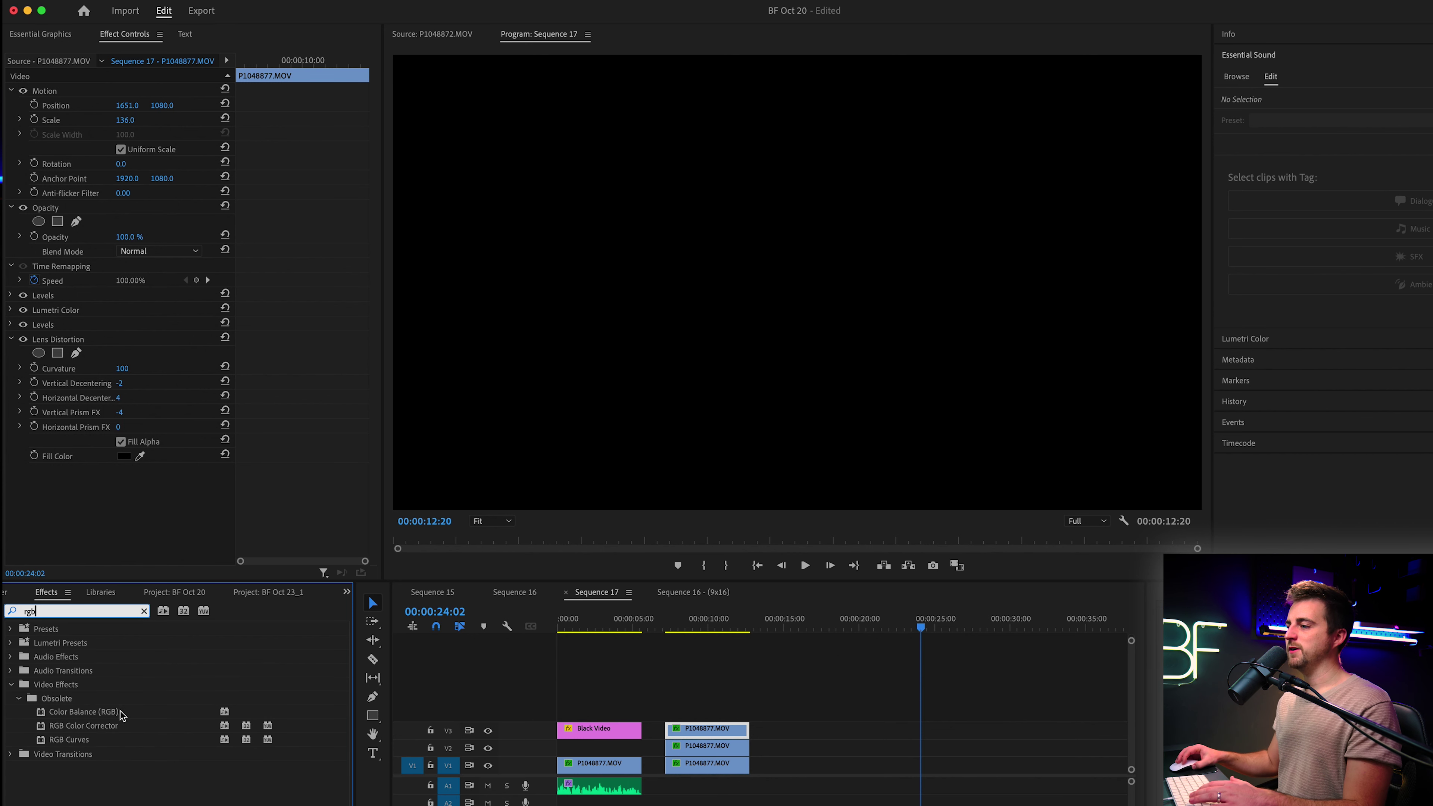
pyautogui.moveTo(122, 716); pyautogui.dragTo(706, 739)
pyautogui.click(695, 623)
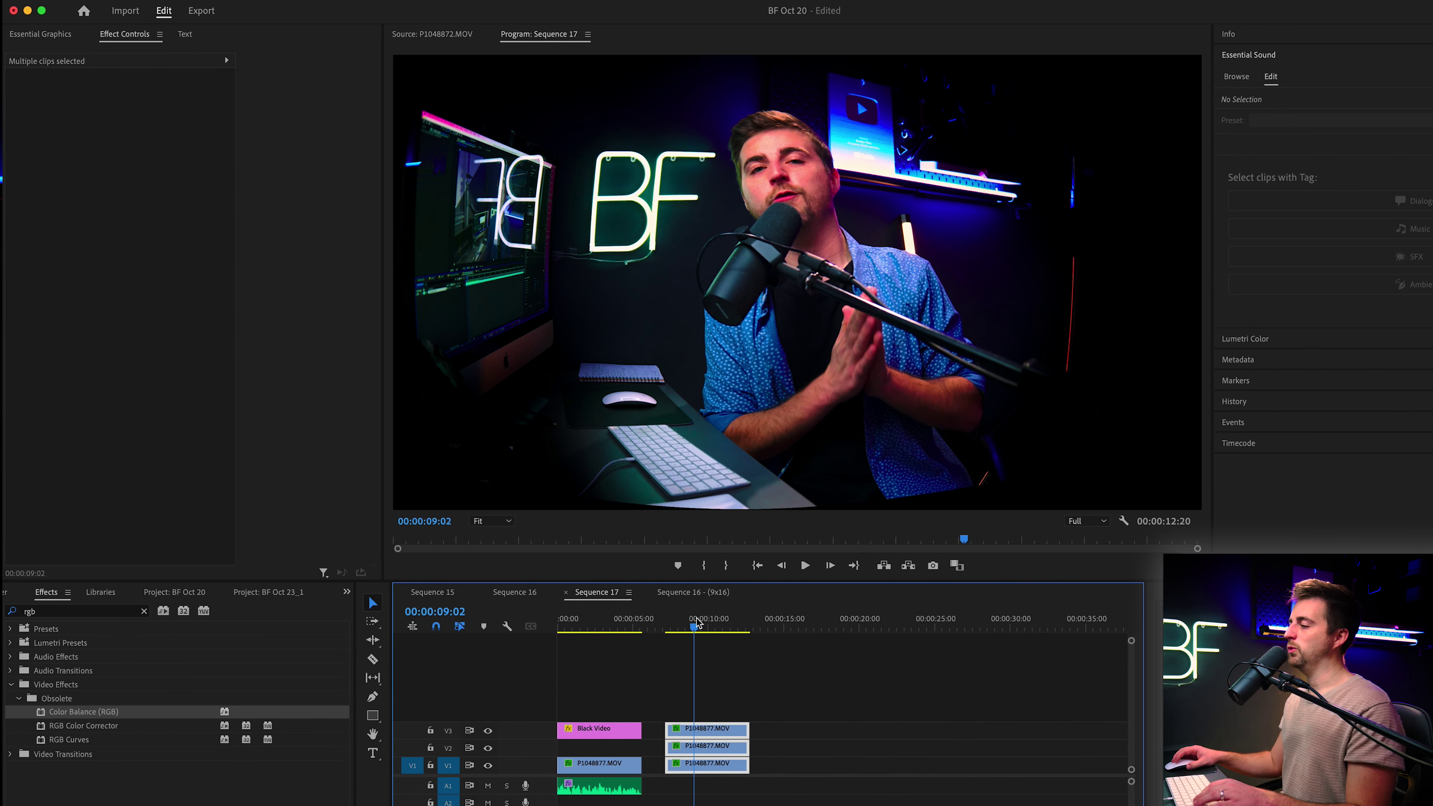
pyautogui.press('=')
pyautogui.click(756, 656)
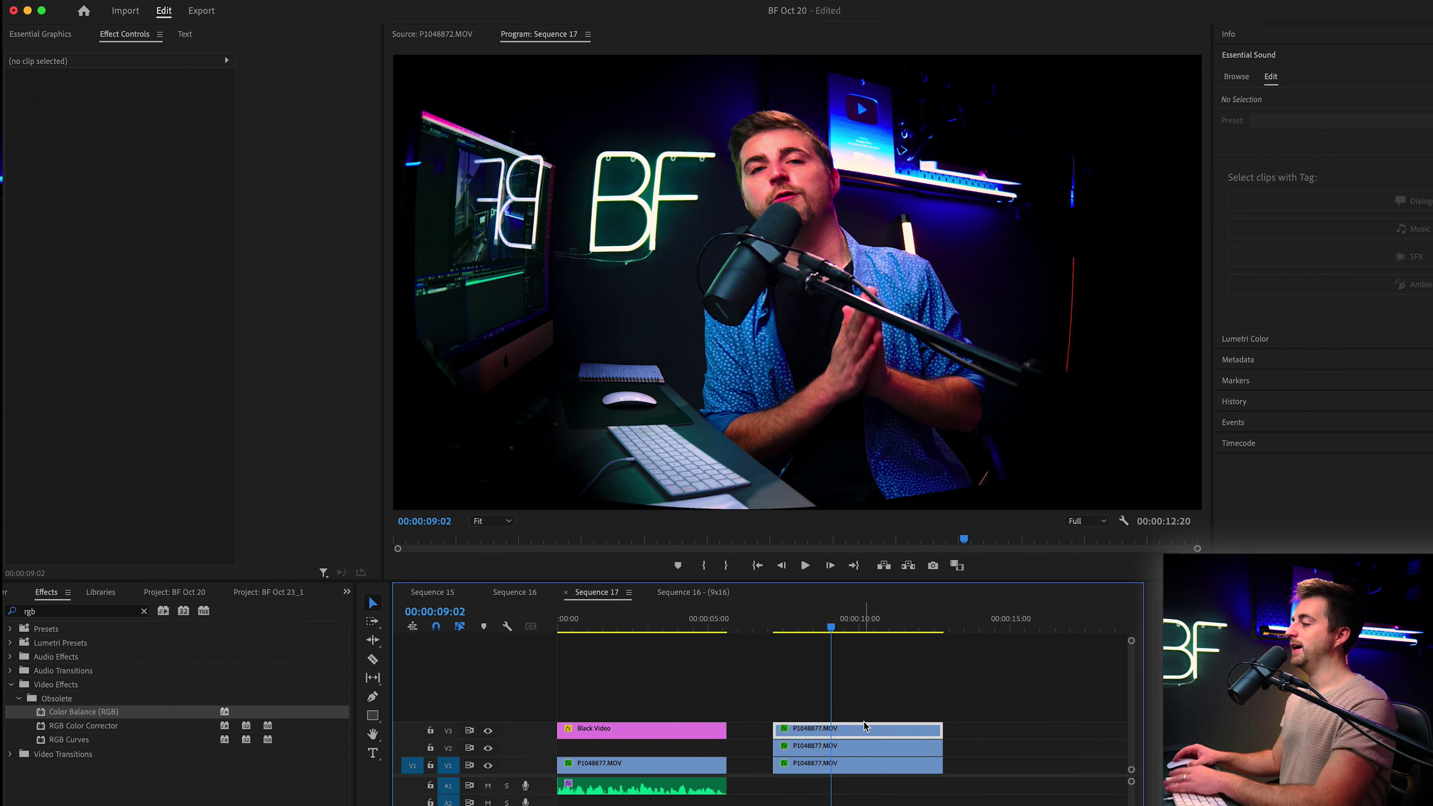
# Step: Set Color Balance (RGB) Green and Blue to 0 on the V3 copy of P1048877.MOV
pyautogui.click(878, 747)
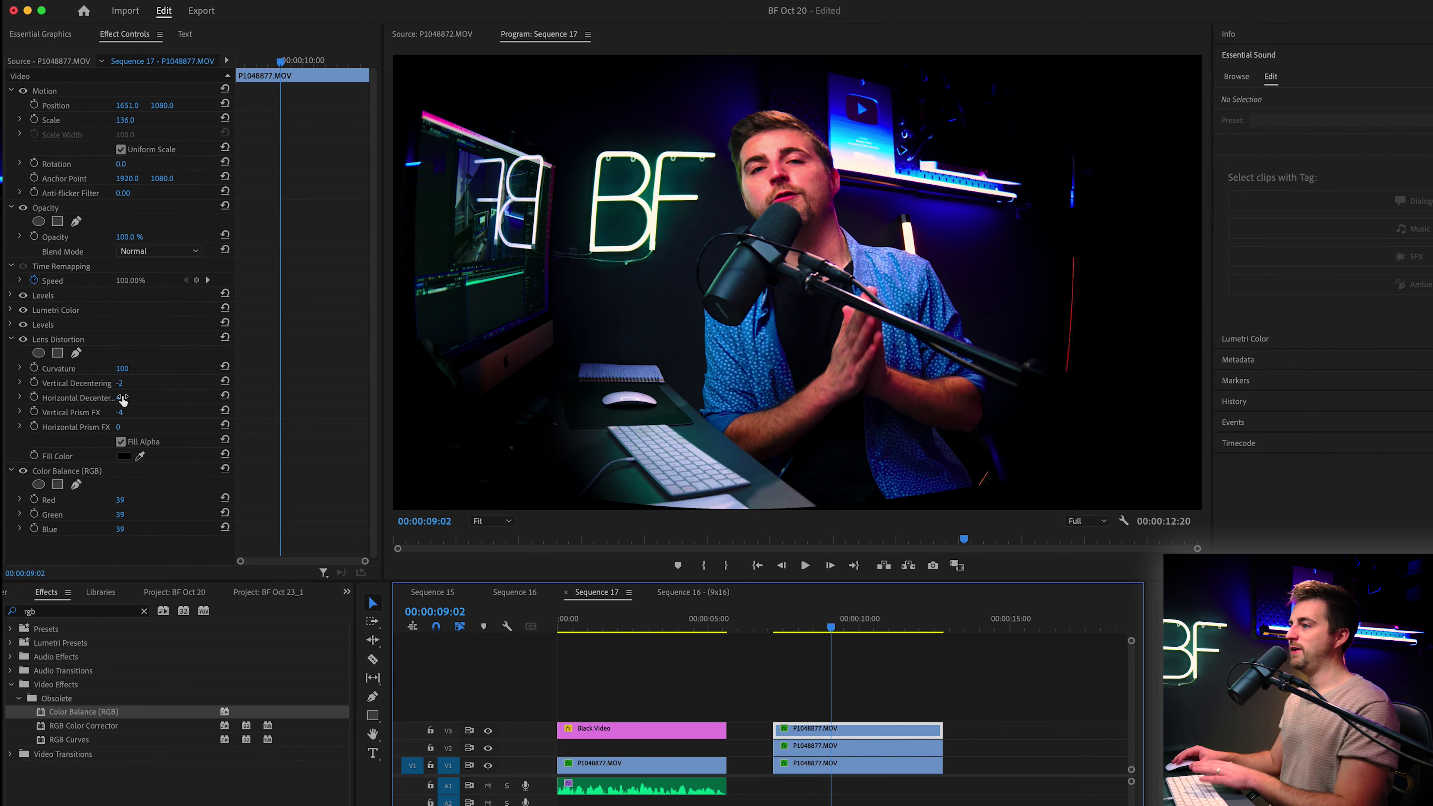
pyautogui.click(120, 515)
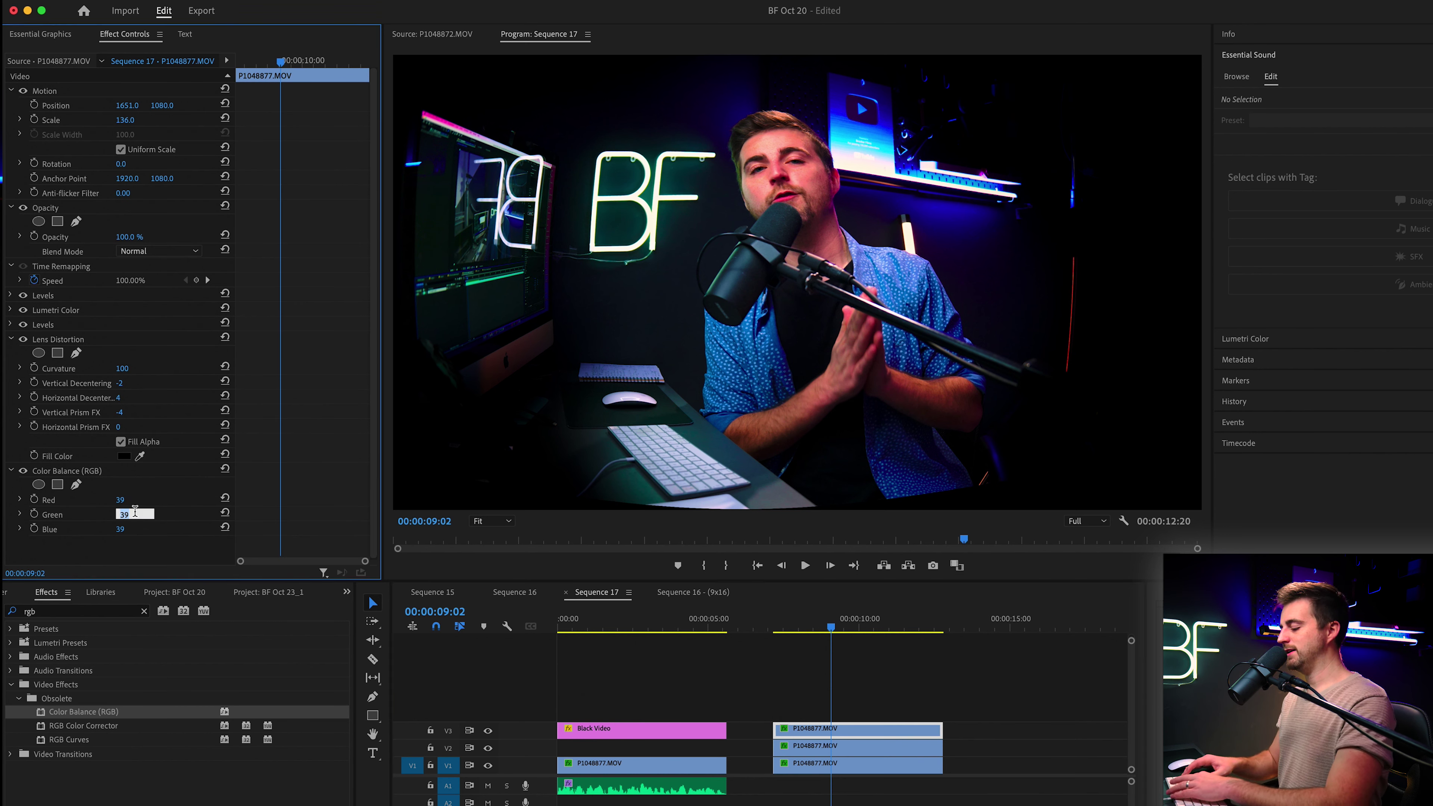
pyautogui.press('BackSpace')
pyautogui.write('0')
pyautogui.press('Return')
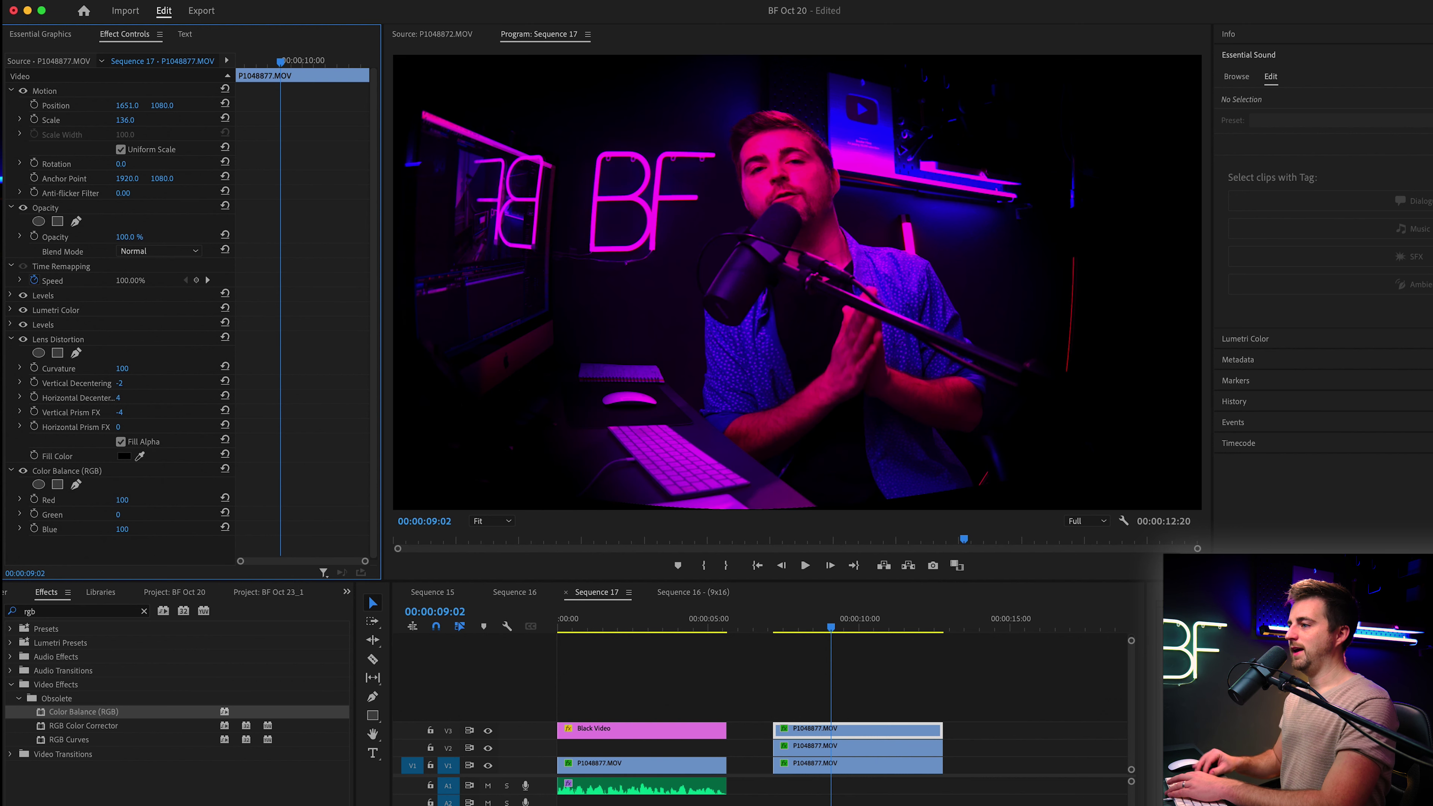
pyautogui.click(122, 530)
pyautogui.write('0')
pyautogui.press('Return')
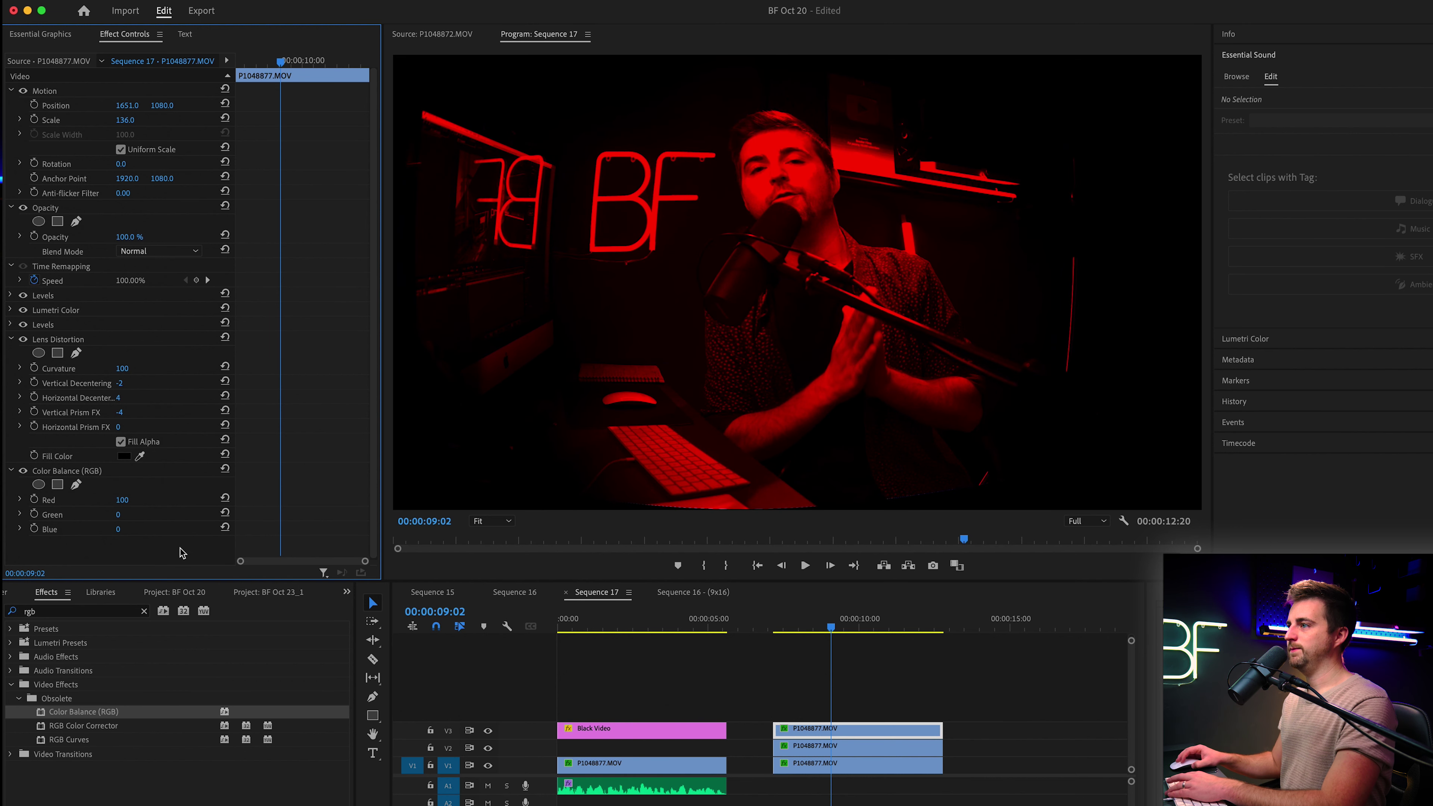
# Step: Change the opacity blend mode to Screen on the stacked clips on tracks V3 and V2
pyautogui.click(133, 252)
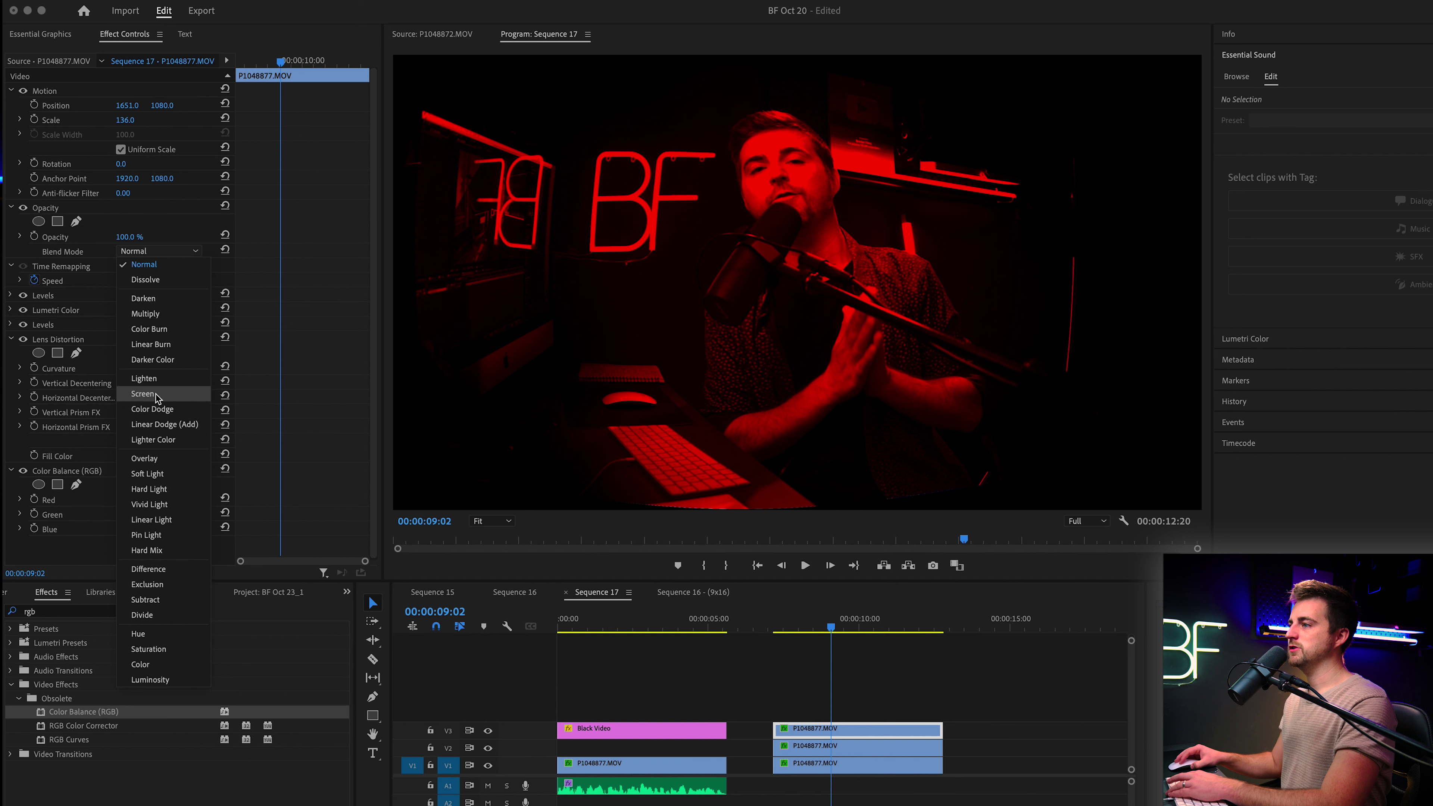
pyautogui.click(144, 394)
pyautogui.click(821, 752)
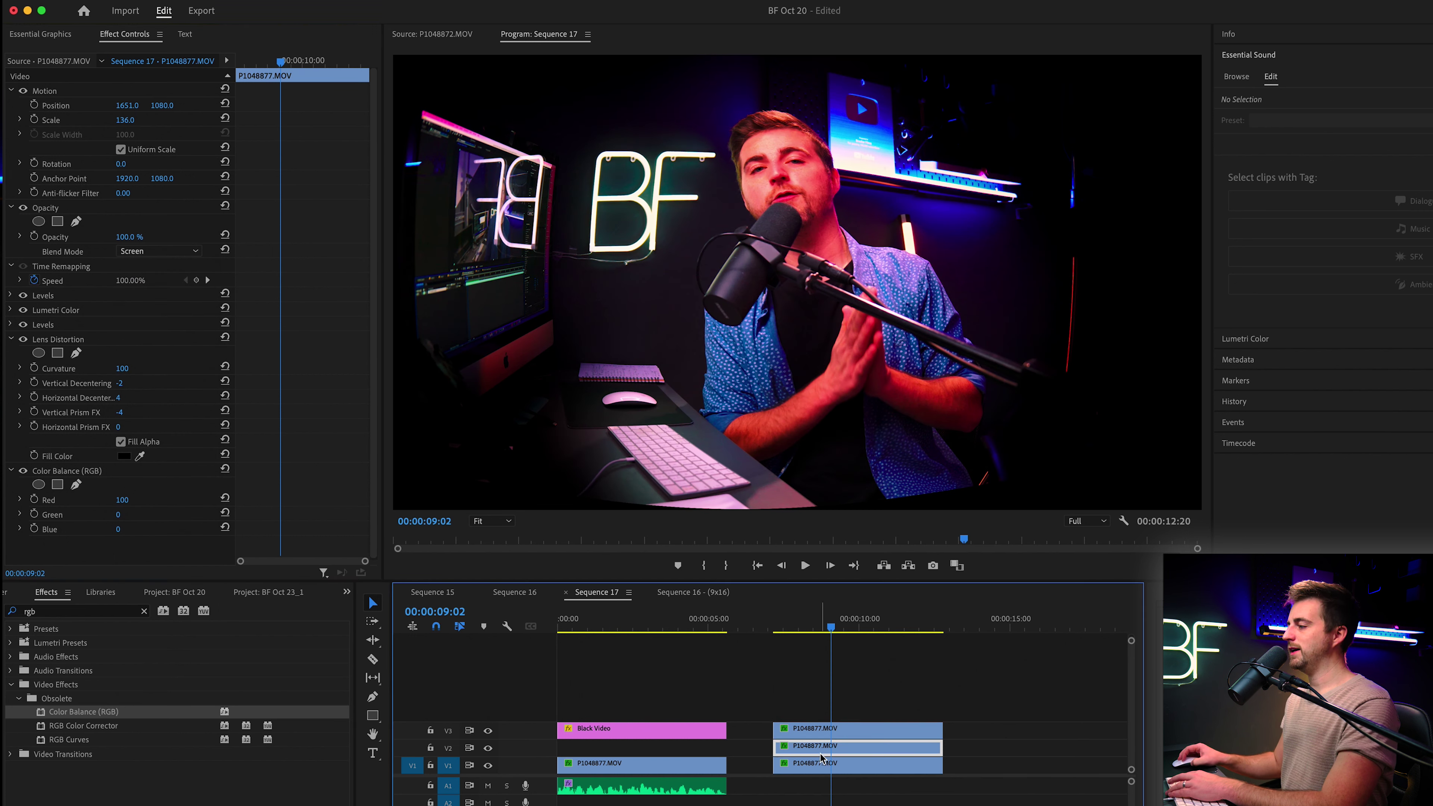
pyautogui.click(158, 261)
pyautogui.click(155, 396)
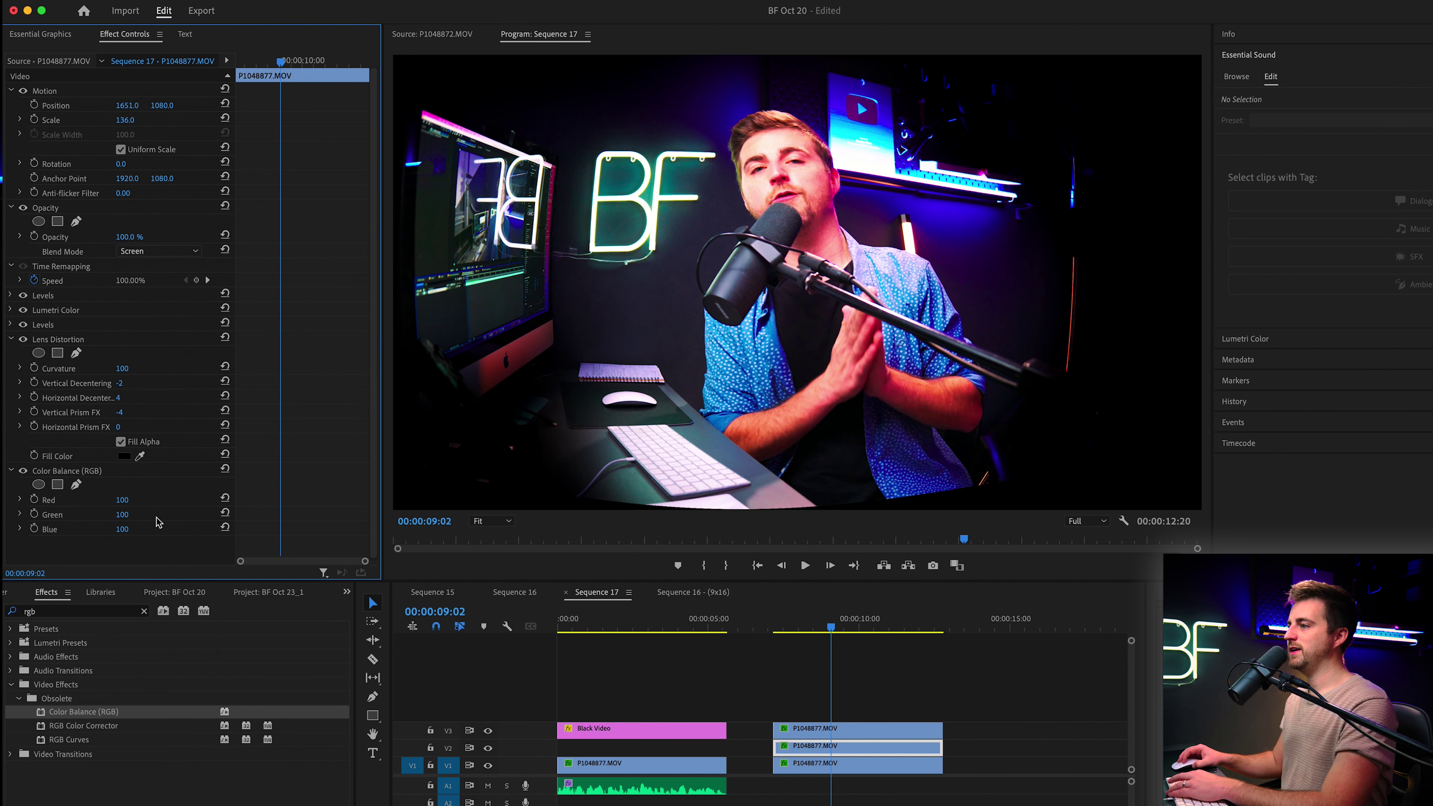
# Step: Set Color Balance (RGB) Red and Blue to 0 on the V2 copy of P1048877.MOV
pyautogui.click(126, 500)
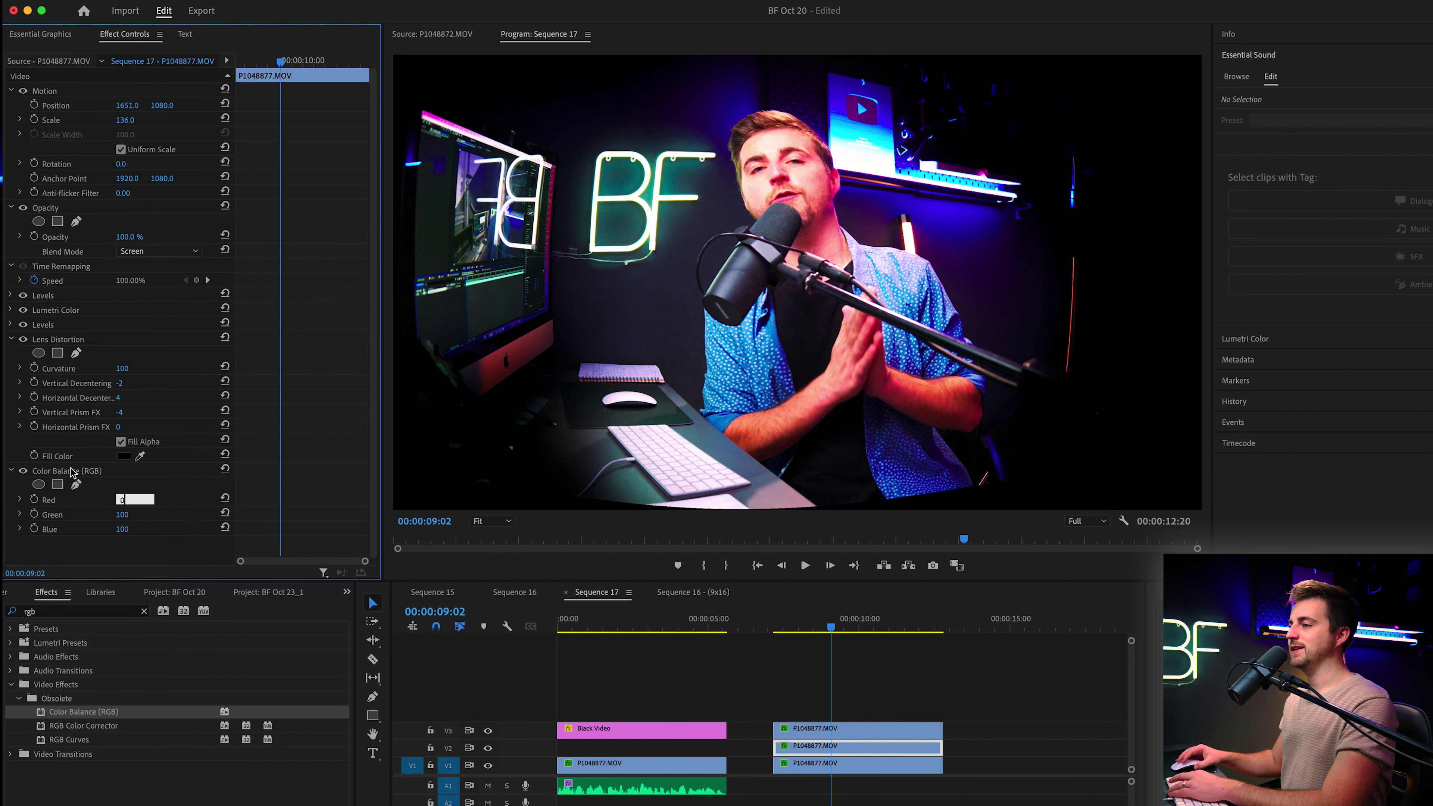
pyautogui.click(124, 529)
pyautogui.write('0')
pyautogui.press('Return')
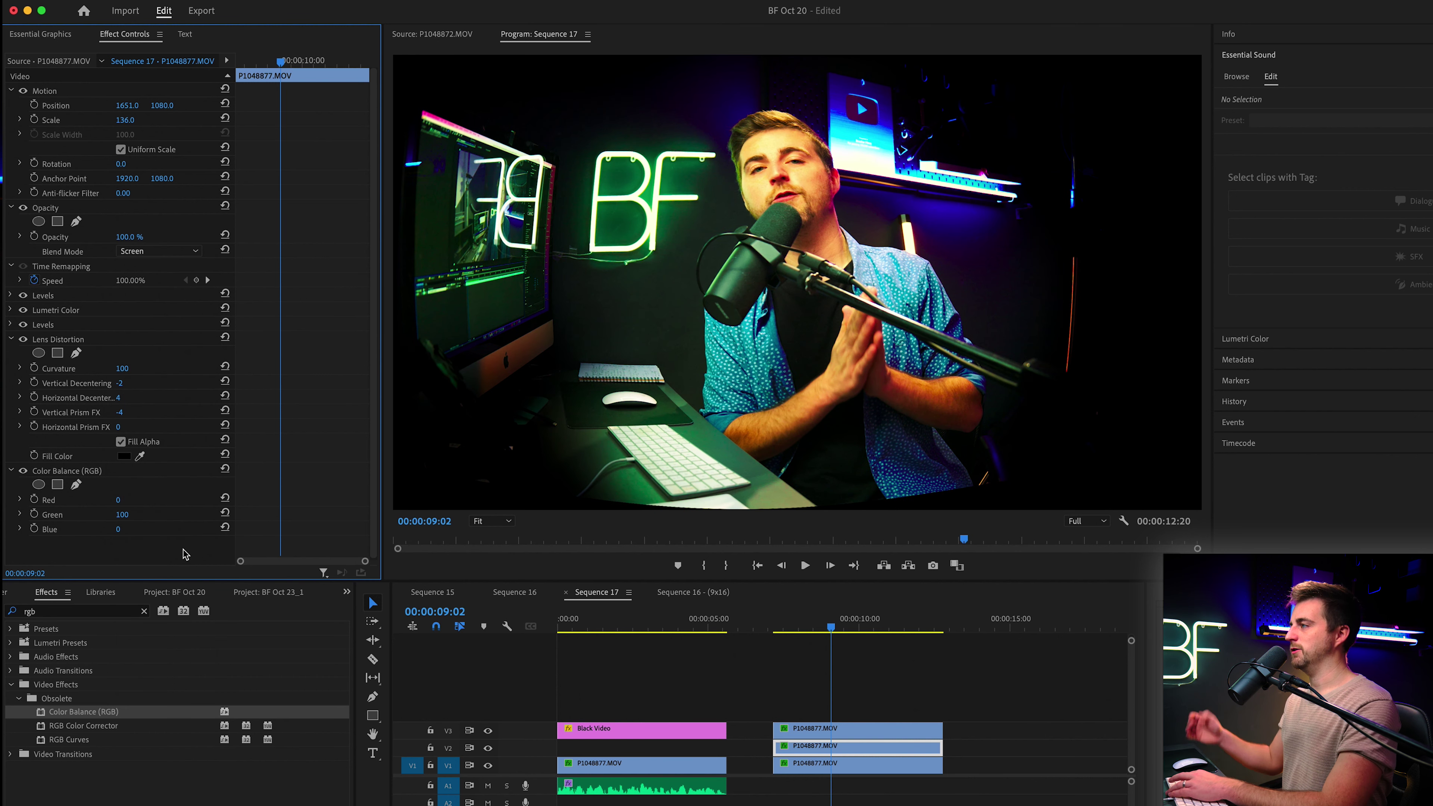
# Step: Set Color Balance (RGB) Red and Green to 0 on the stack's V1 clip and briefly play back the result
pyautogui.click(852, 767)
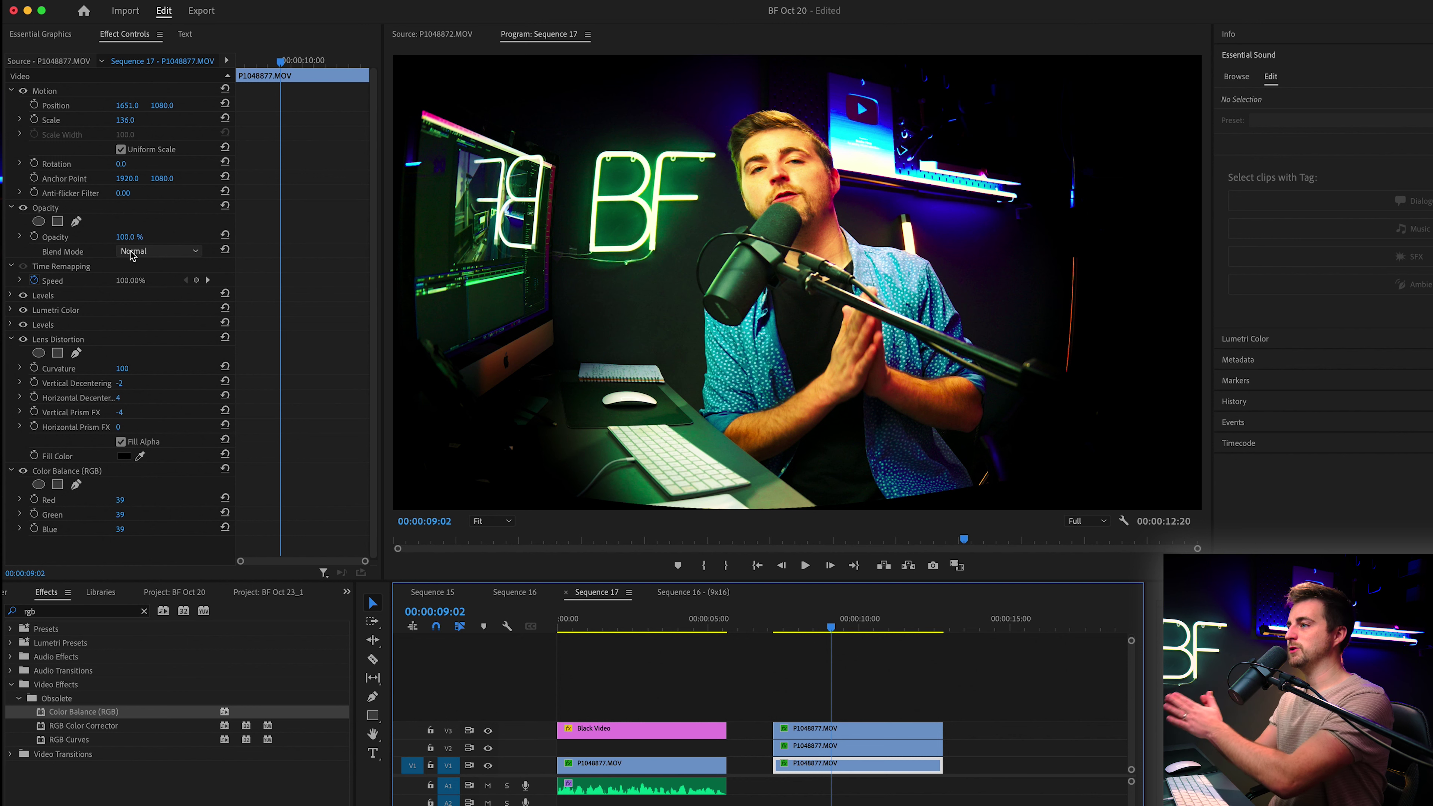
pyautogui.click(121, 501)
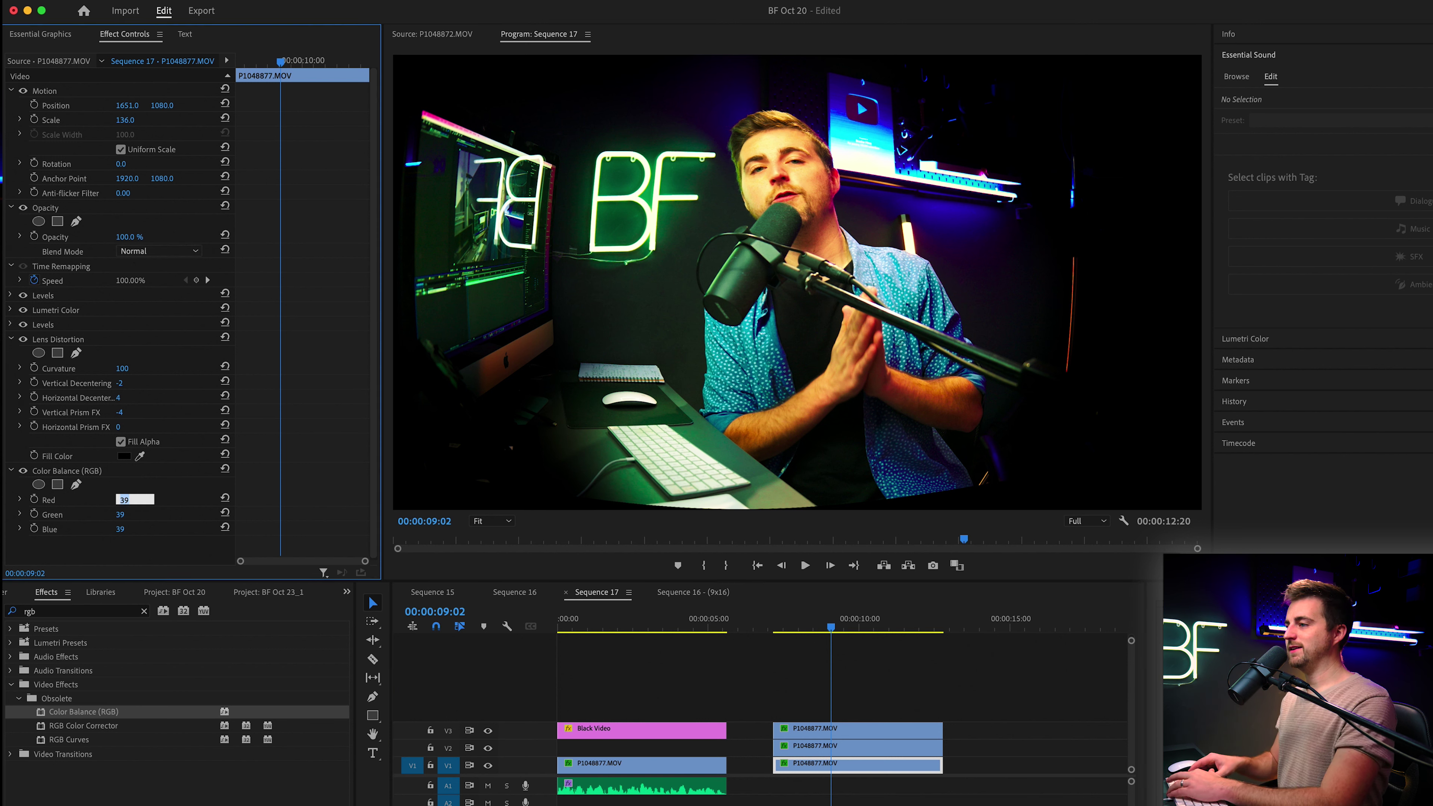
pyautogui.press('Tab')
pyautogui.write('100')
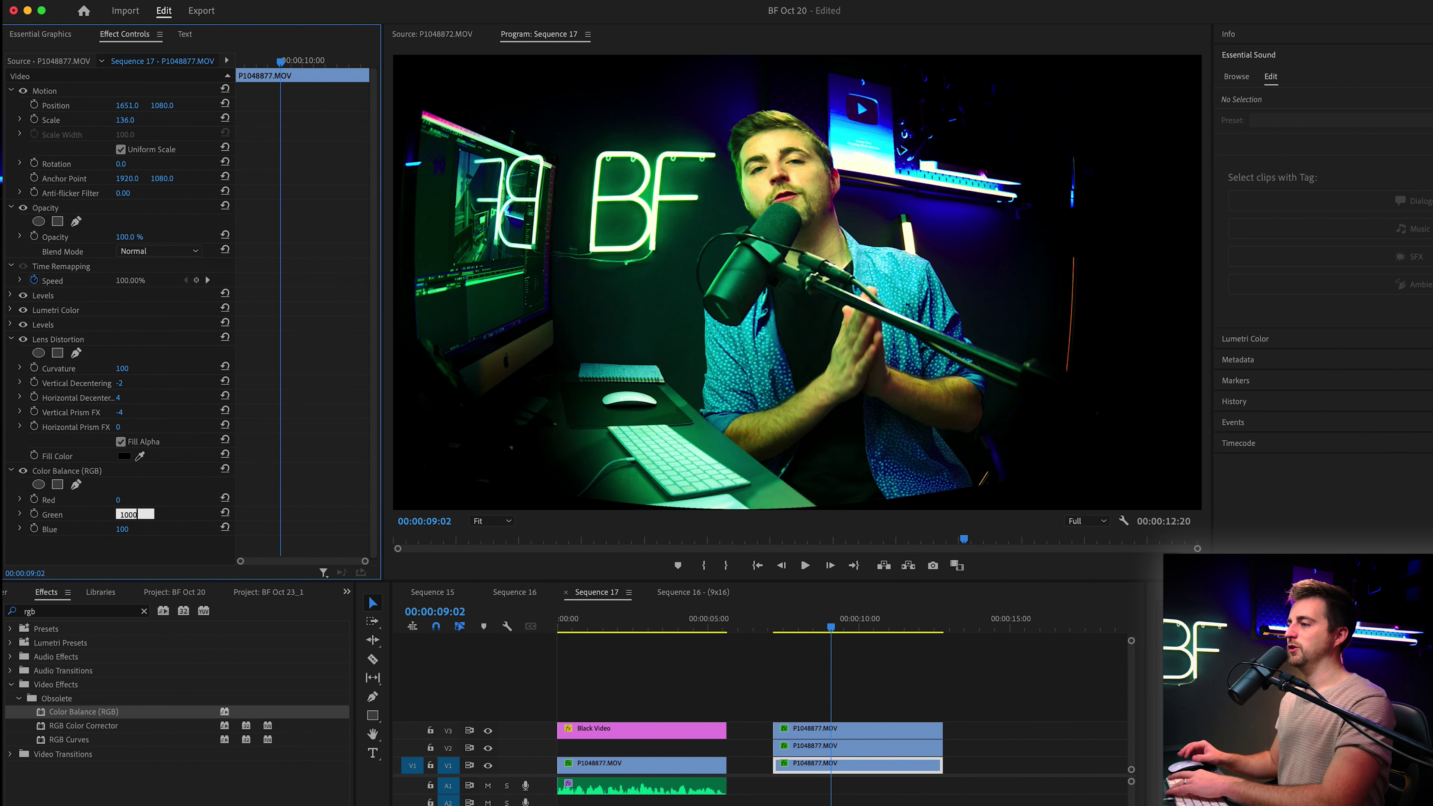
pyautogui.click(176, 493)
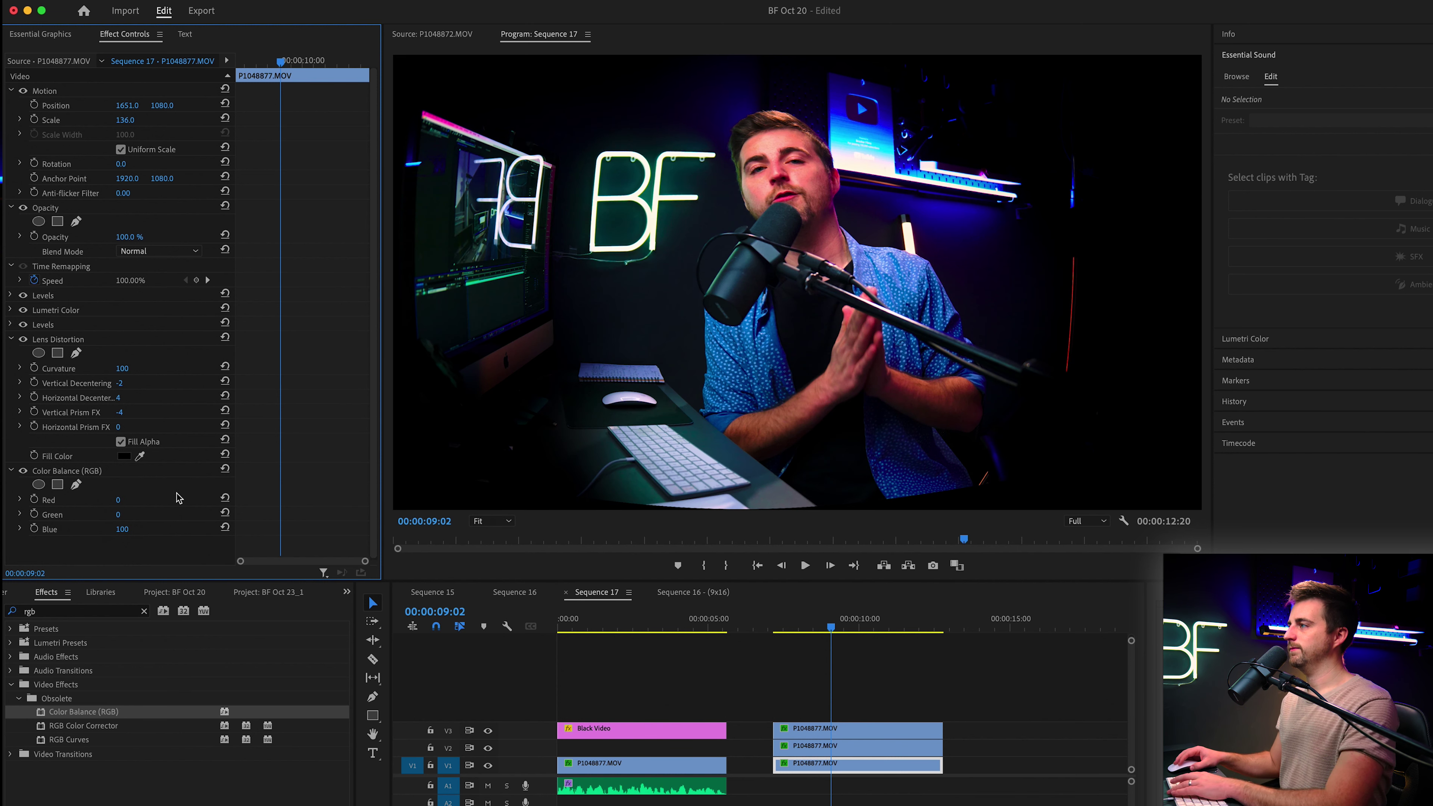
pyautogui.press('space')
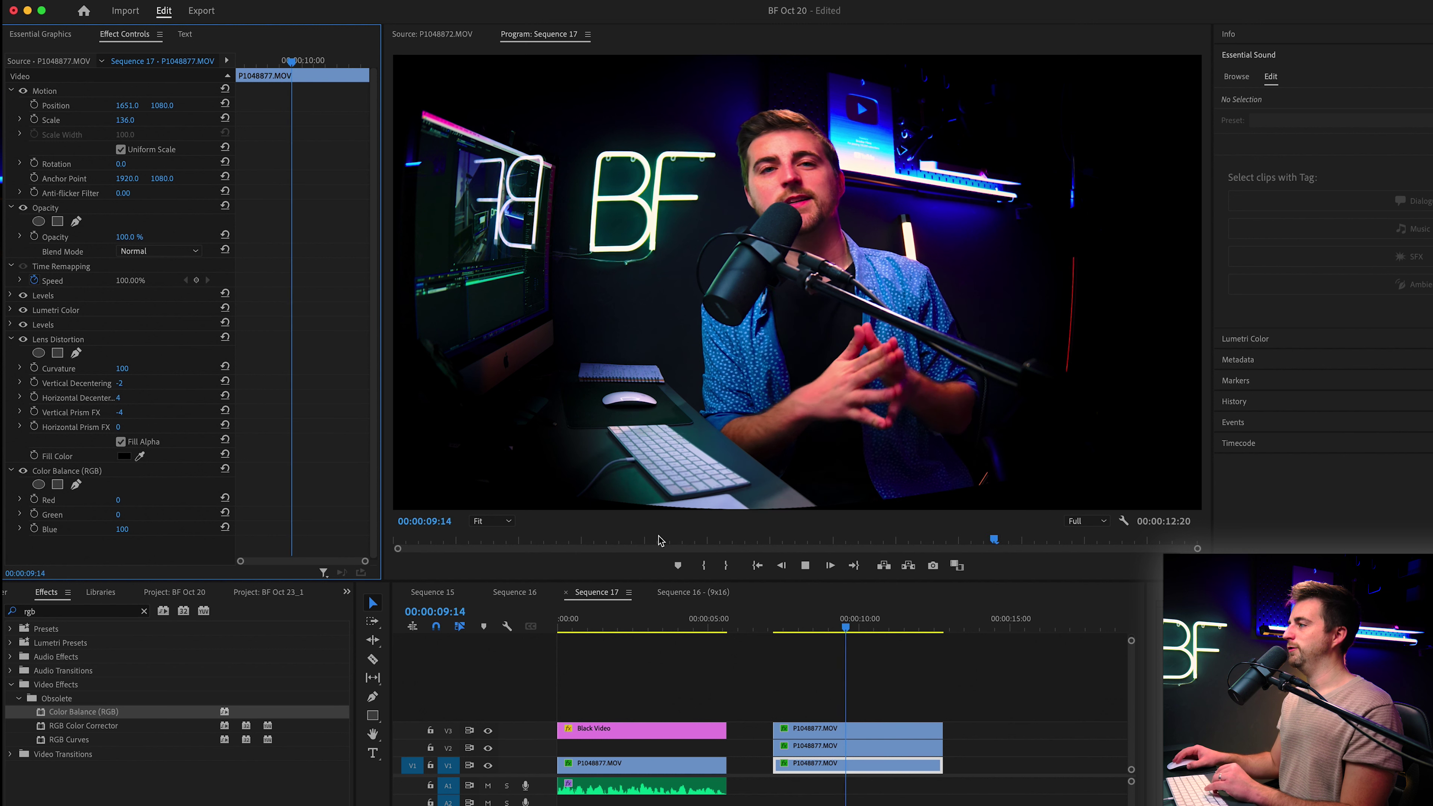
pyautogui.press('space')
# Step: Offset the color layers by setting the V3 clip's horizontal position to 1610 and the V2 clip's vertical position to 1058
pyautogui.click(824, 733)
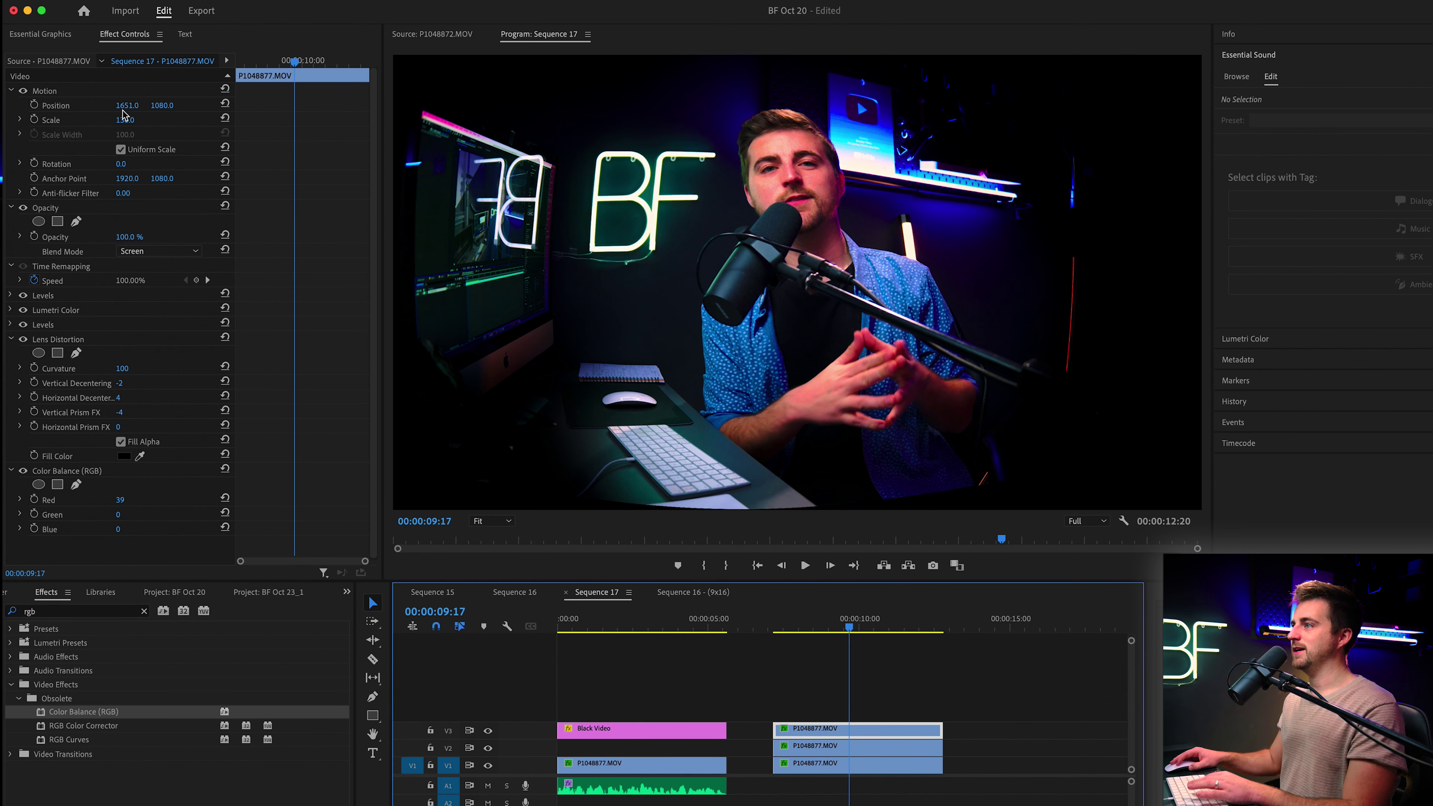
pyautogui.moveTo(124, 106); pyautogui.dragTo(95, 105)
pyautogui.press('super+z')
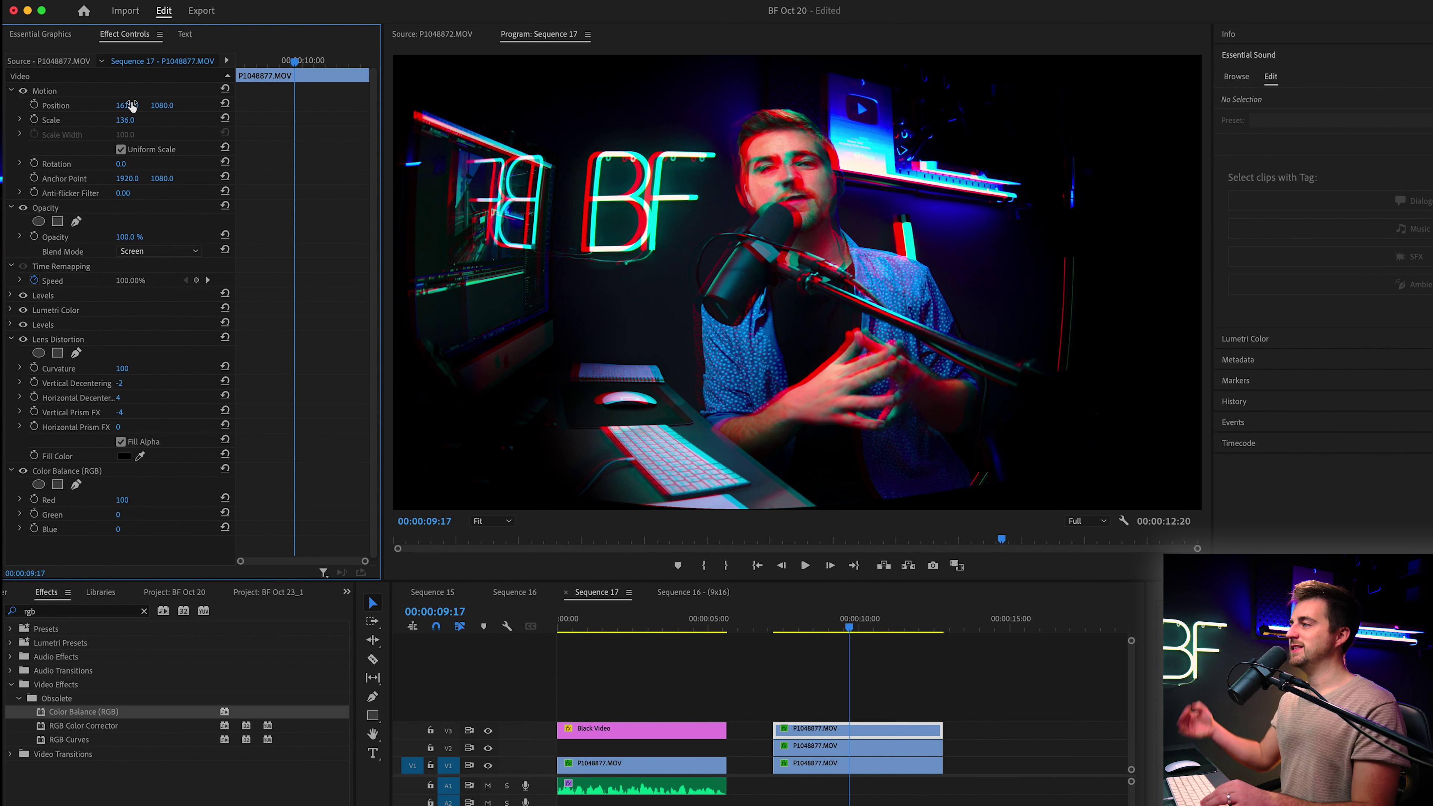
pyautogui.click(870, 748)
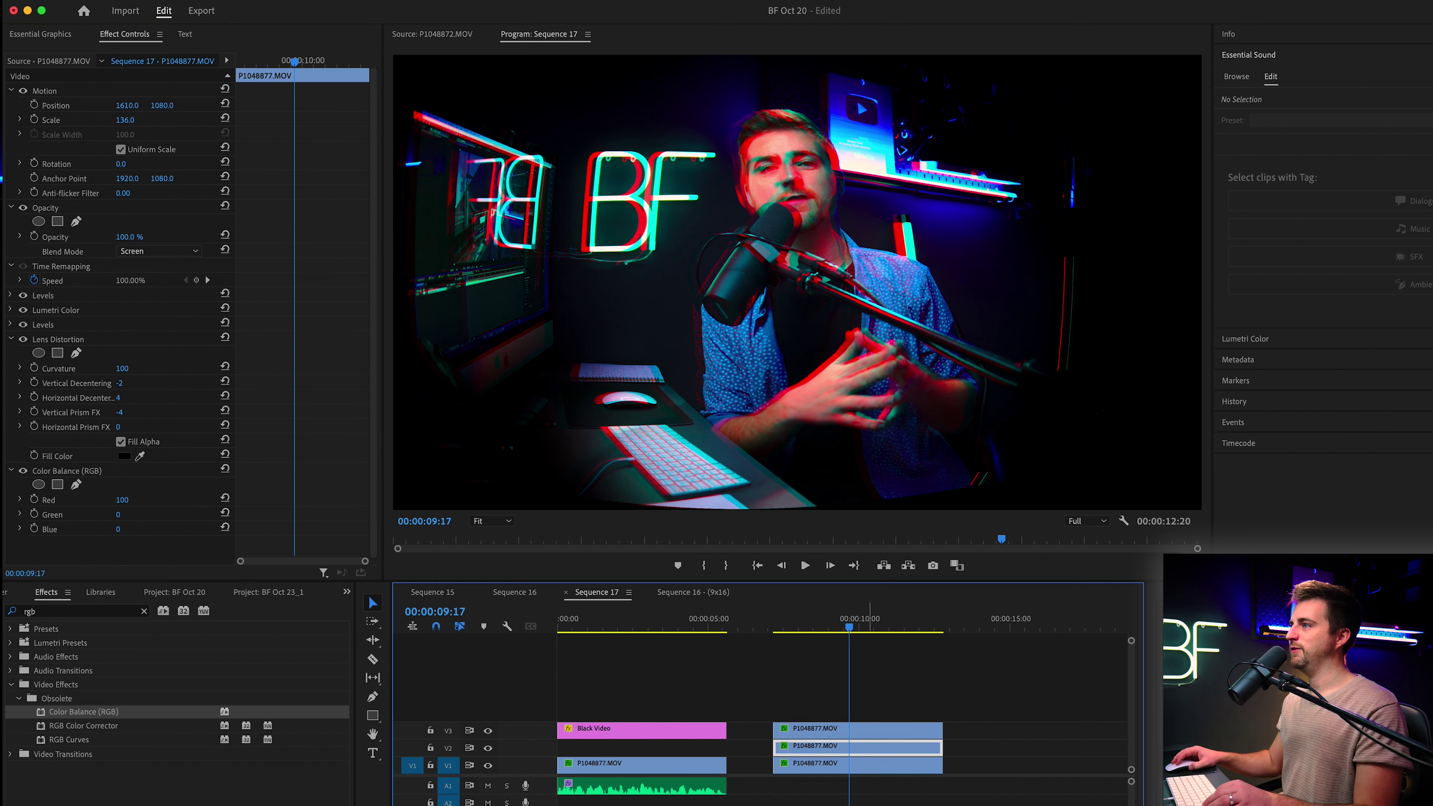
pyautogui.moveTo(164, 105); pyautogui.dragTo(150, 105)
pyautogui.press('super+z')
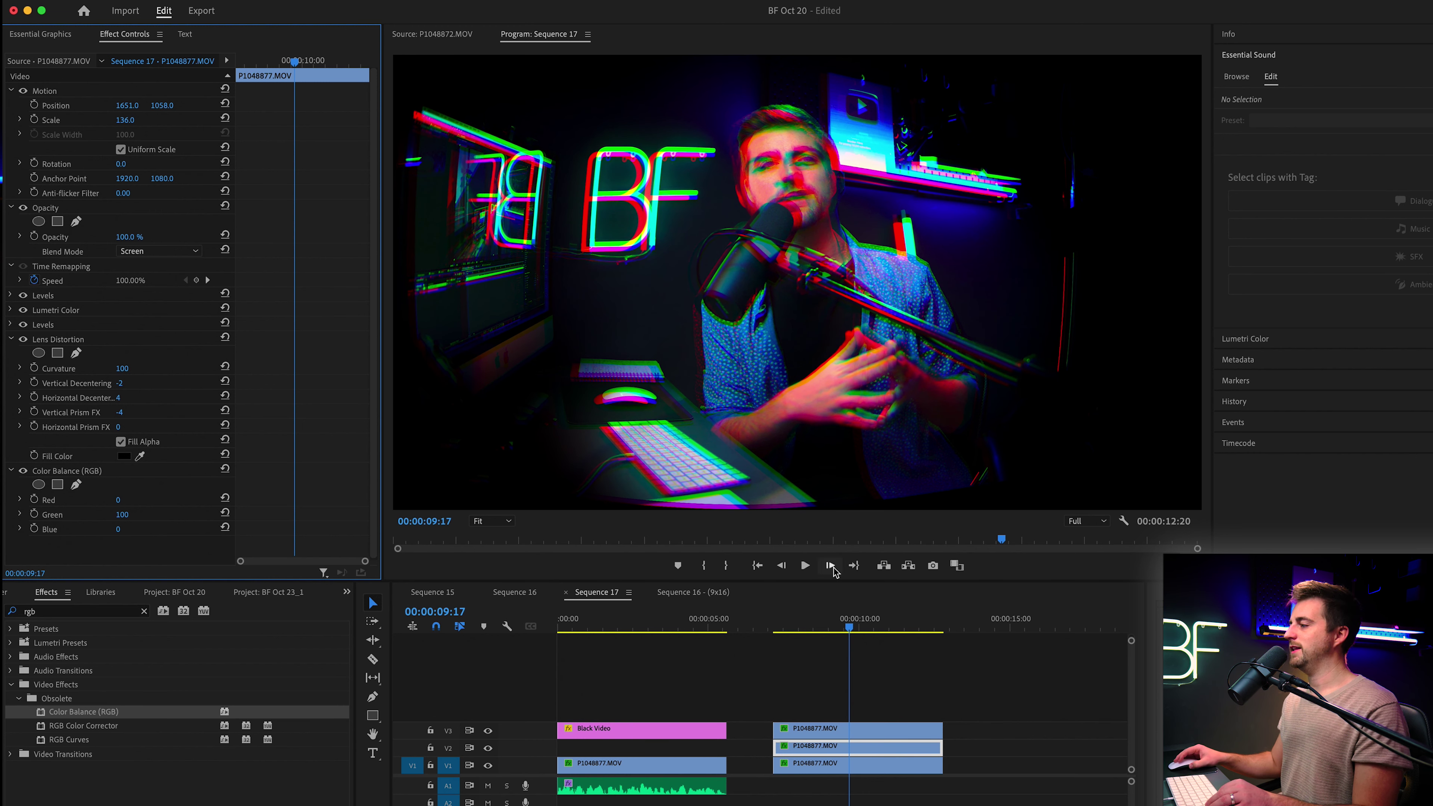
# Step: Search the effects for blur and apply Gaussian Blur to all three stacked P1048877.MOV clips
pyautogui.moveTo(790, 693); pyautogui.dragTo(857, 805)
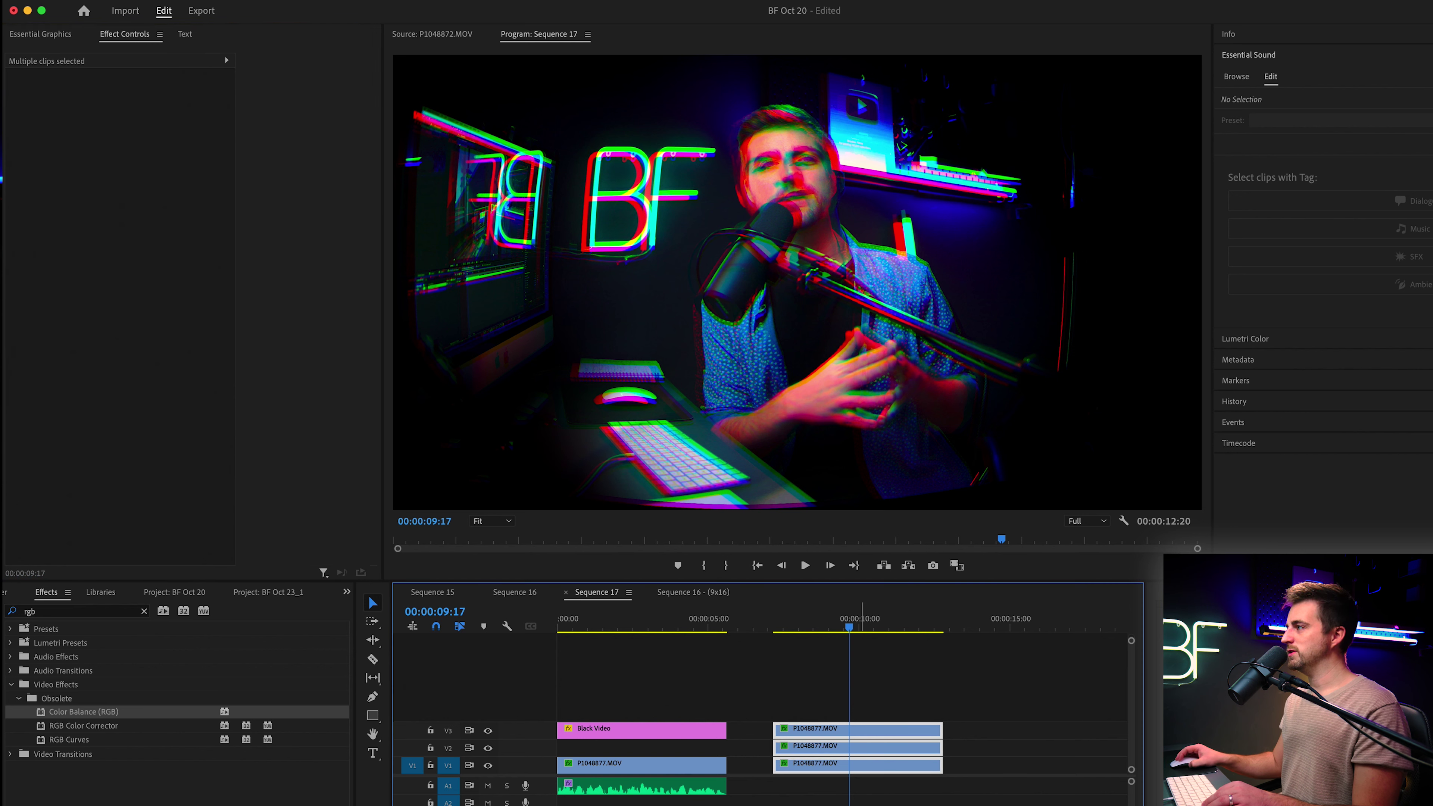
pyautogui.click(87, 616)
pyautogui.write('blur')
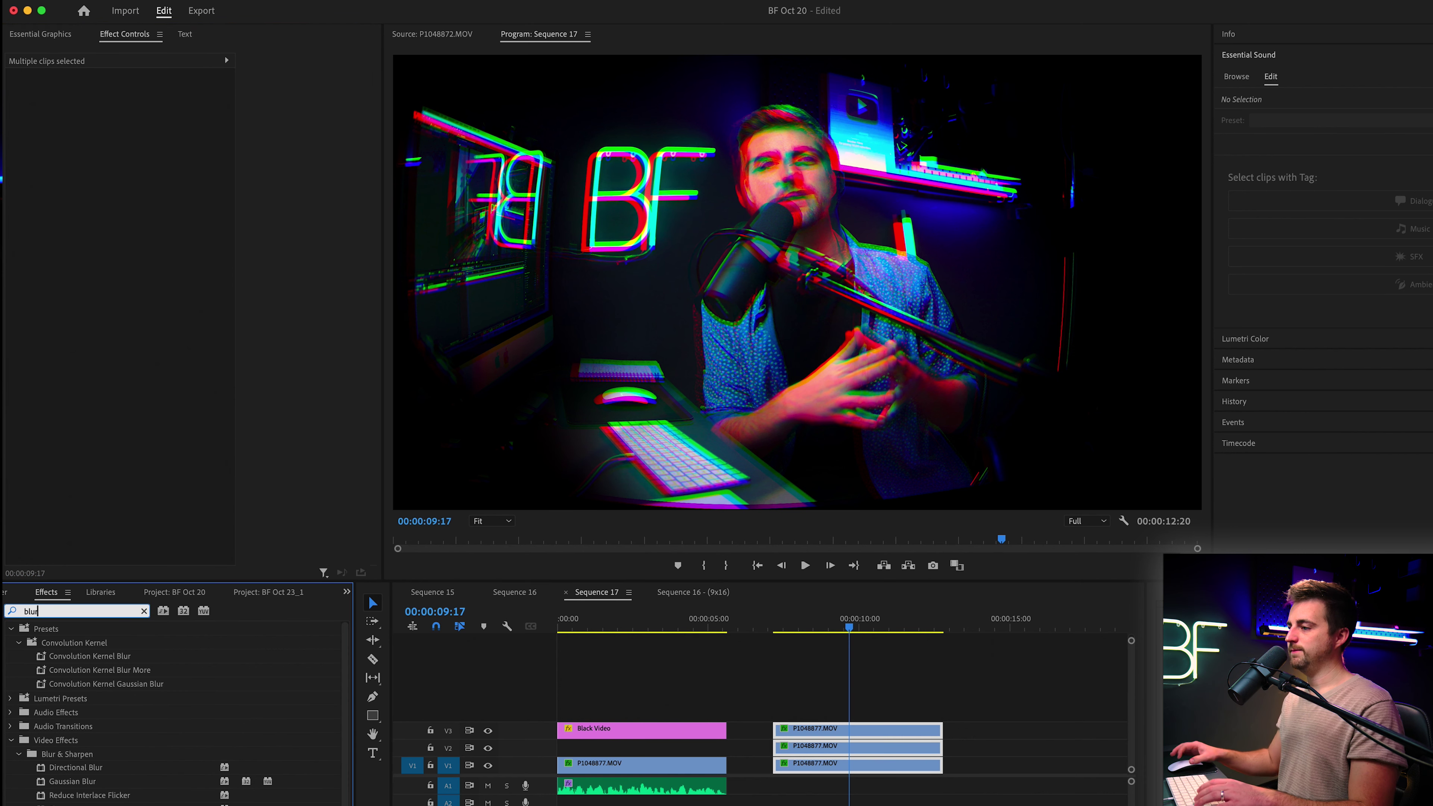
pyautogui.click(87, 782)
pyautogui.moveTo(86, 780); pyautogui.dragTo(824, 761)
pyautogui.click(815, 700)
# Step: Set the Gaussian Blur's Blurriness to 62 on the V3 clip
pyautogui.click(830, 725)
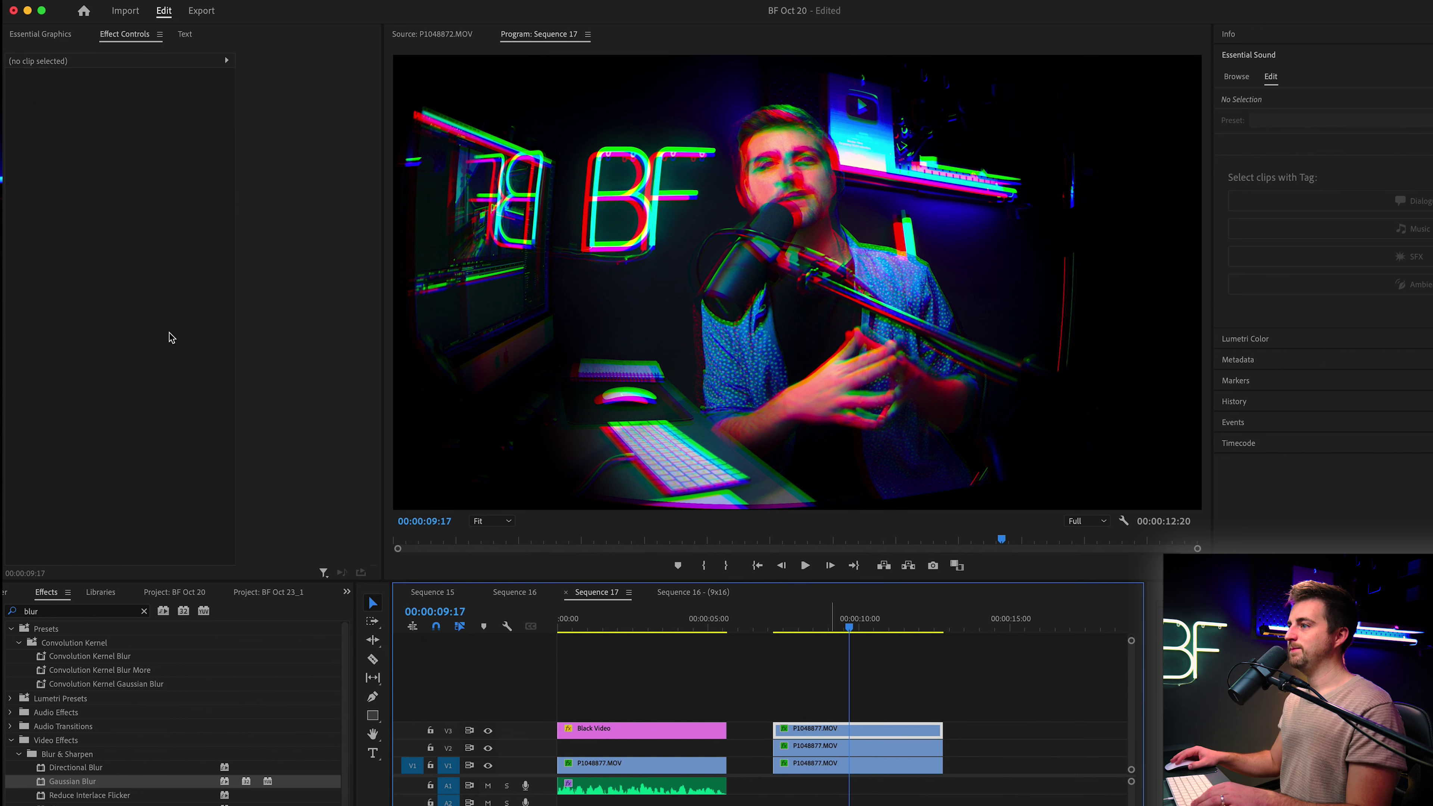
pyautogui.scroll(-3, 208, 468)
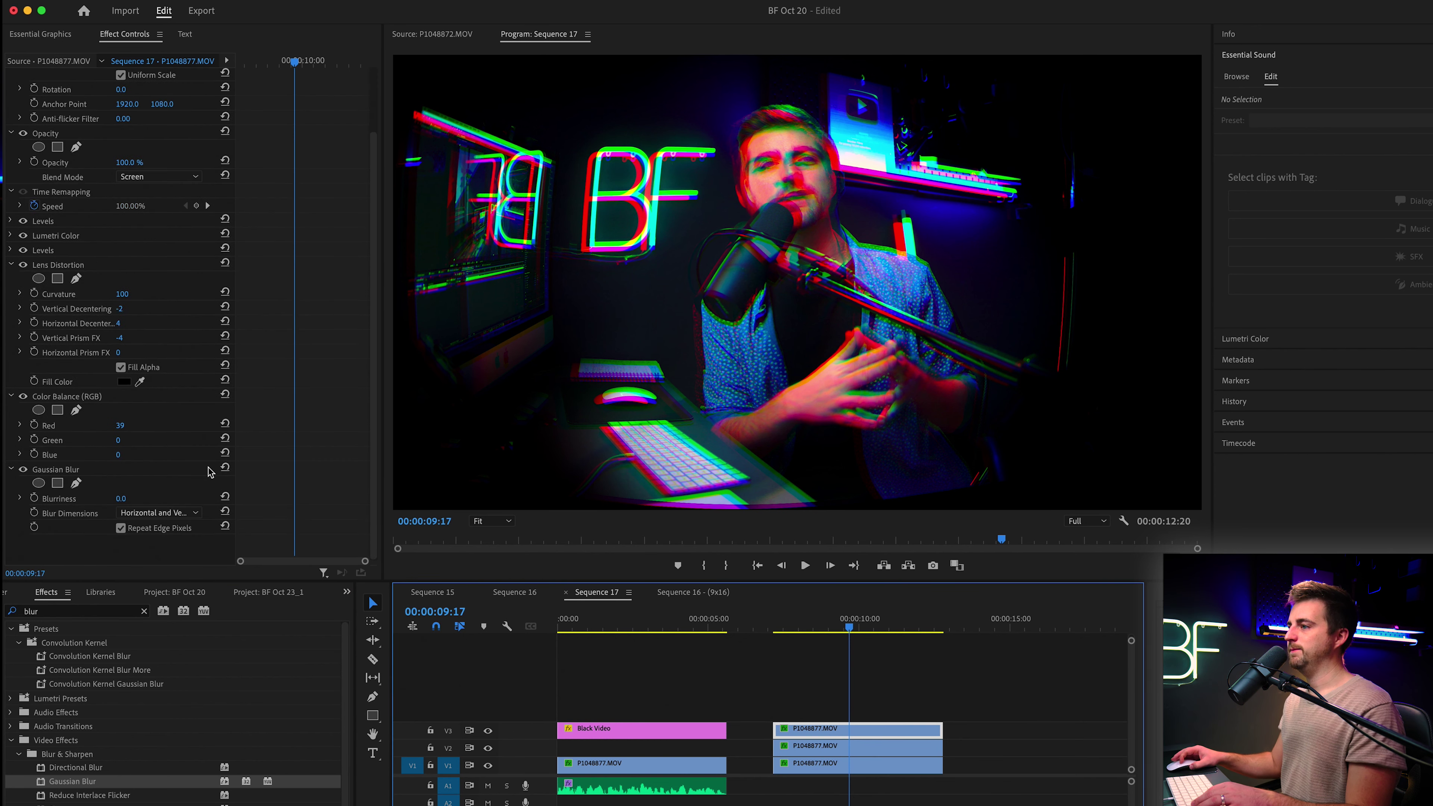
pyautogui.moveTo(132, 504); pyautogui.dragTo(167, 504)
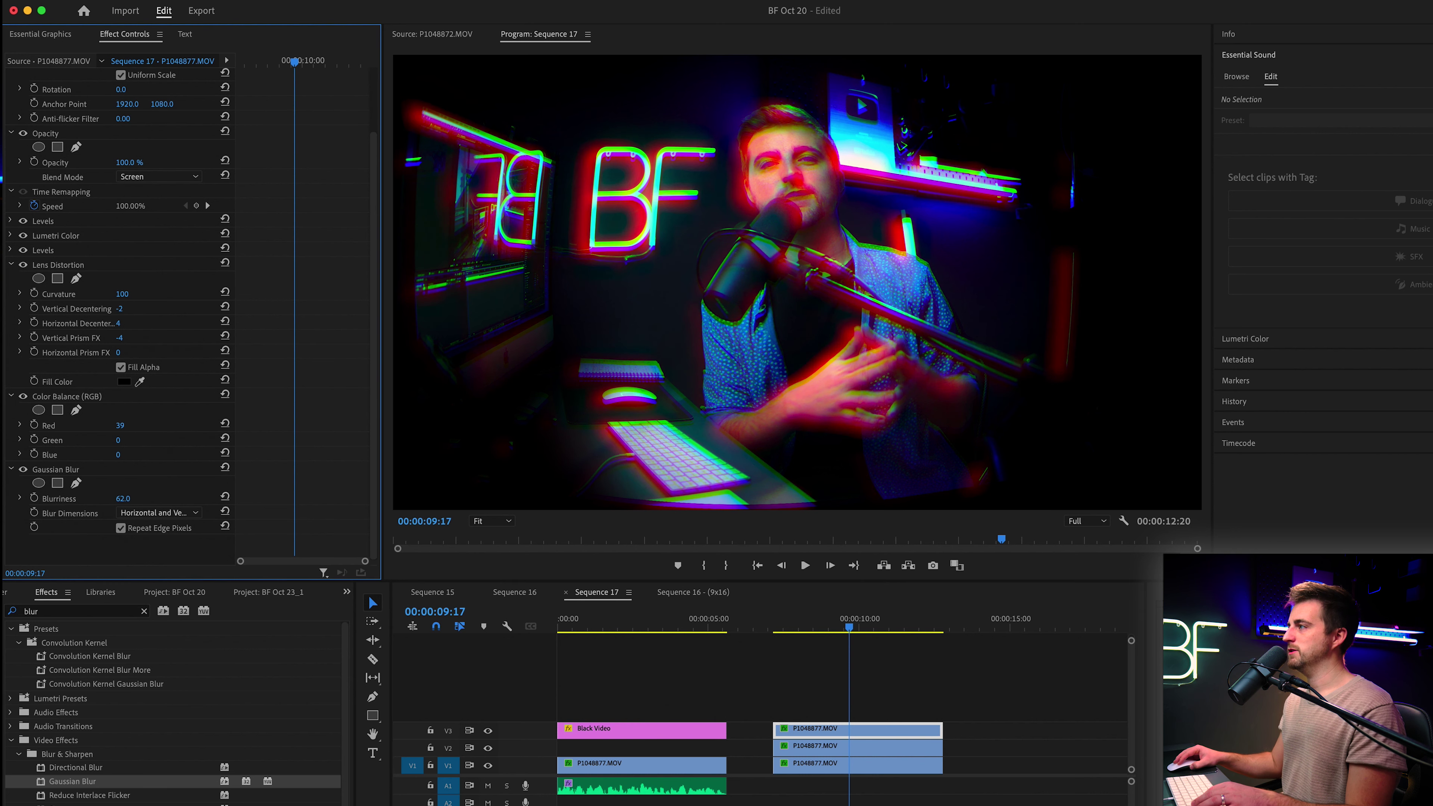
# Step: Set the Gaussian Blur's Blurriness to 8 on the V2 clip
pyautogui.click(830, 748)
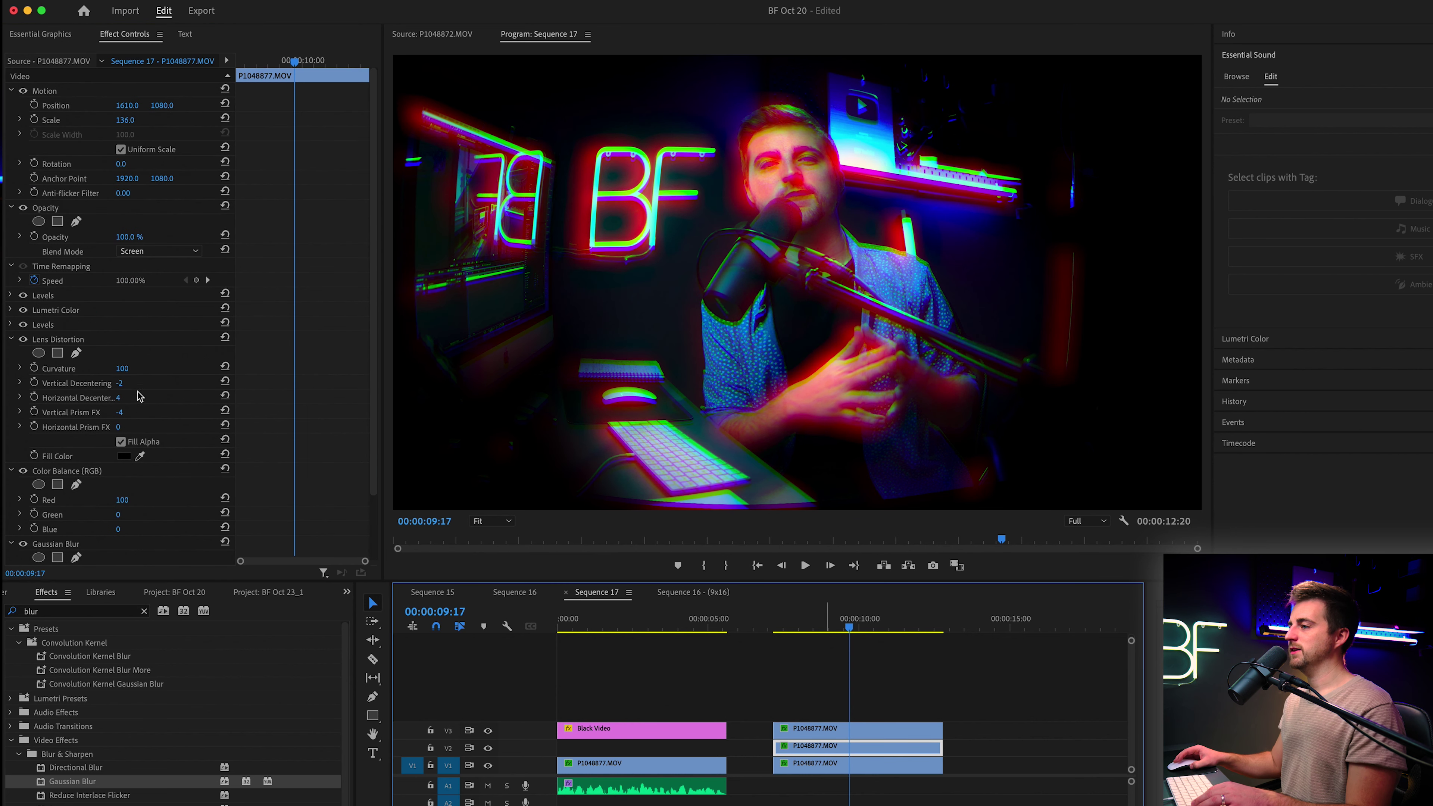
pyautogui.scroll(-3, 169, 529)
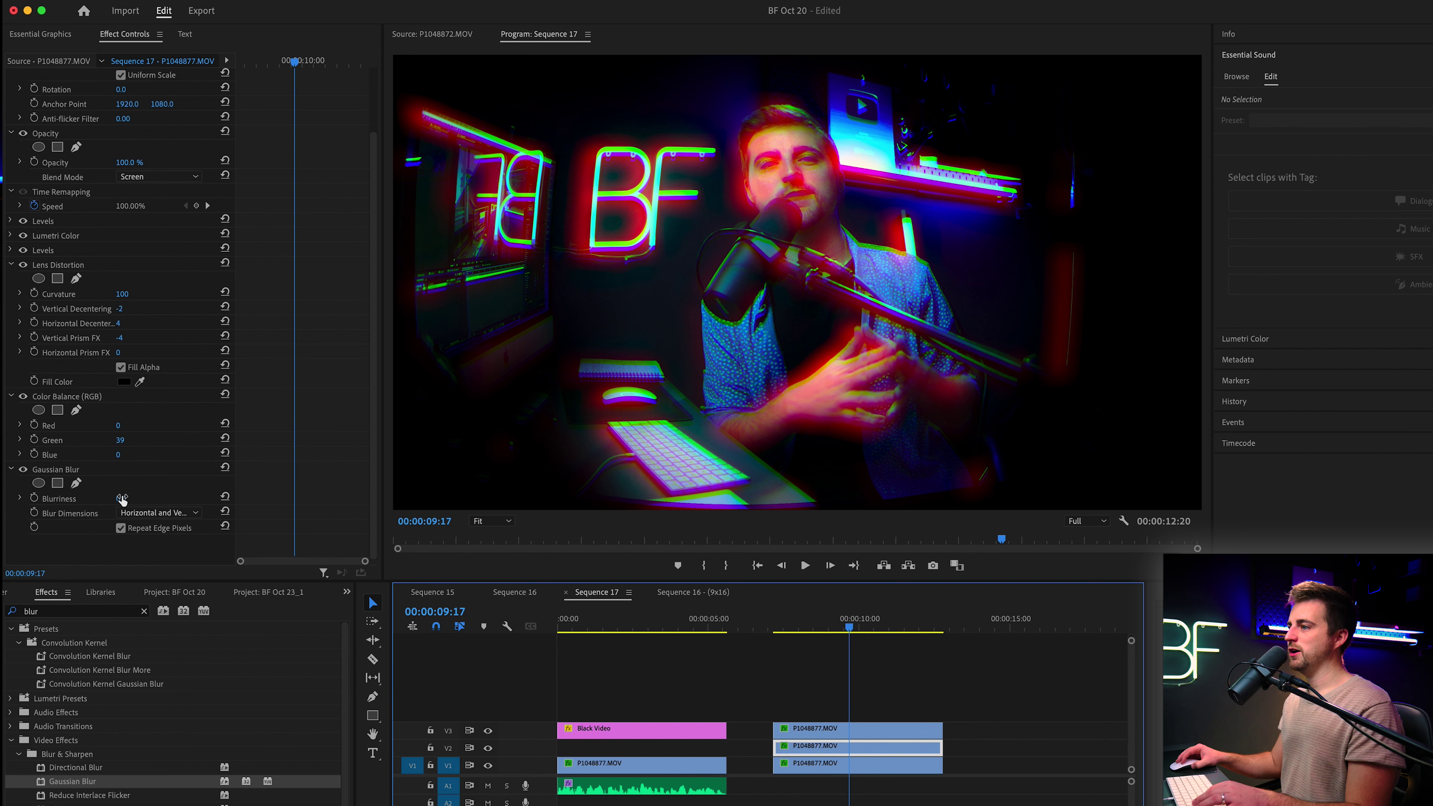
pyautogui.moveTo(121, 498); pyautogui.dragTo(129, 498)
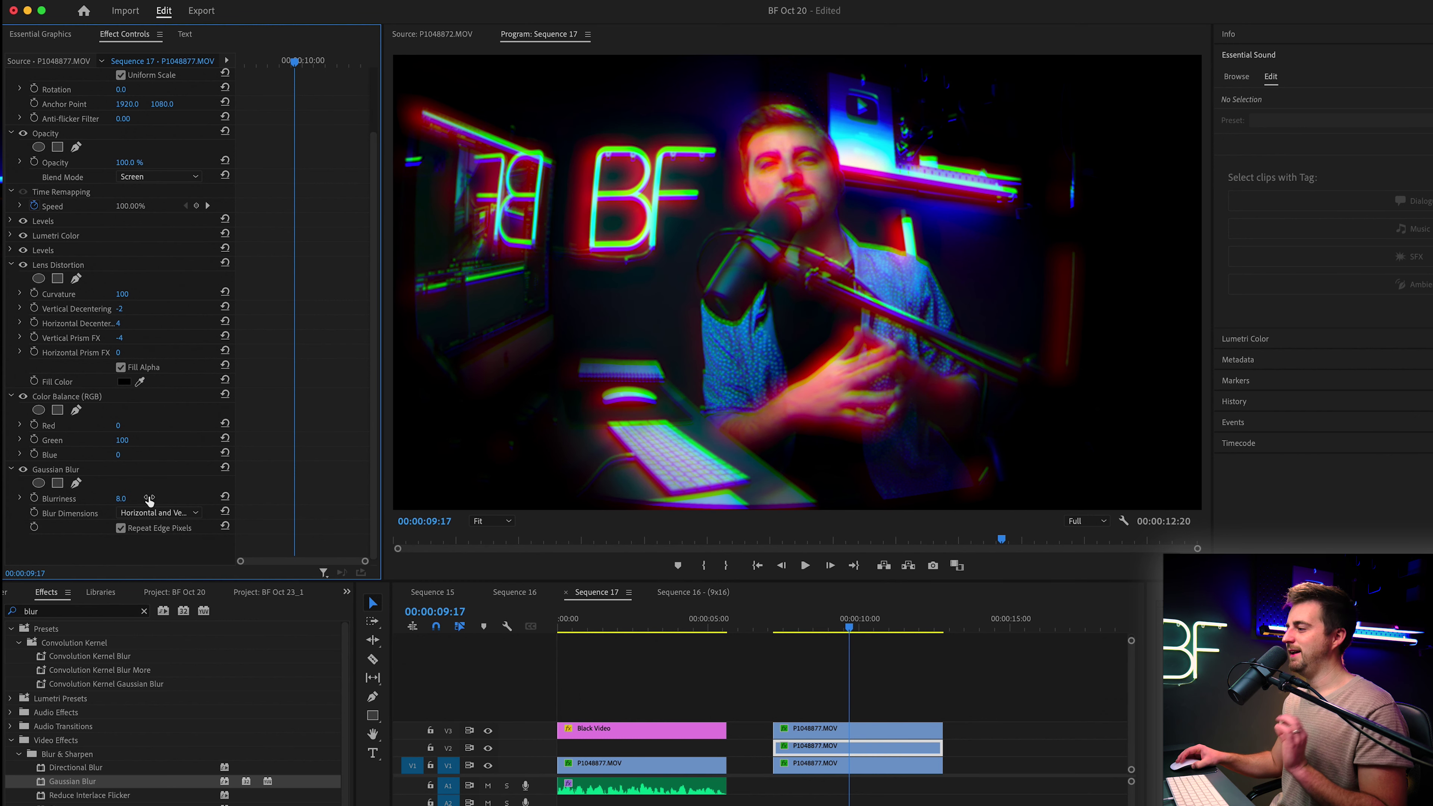
# Step: Set the Gaussian Blur's Blurriness to 43 on the stack's V1 clip
pyautogui.click(831, 769)
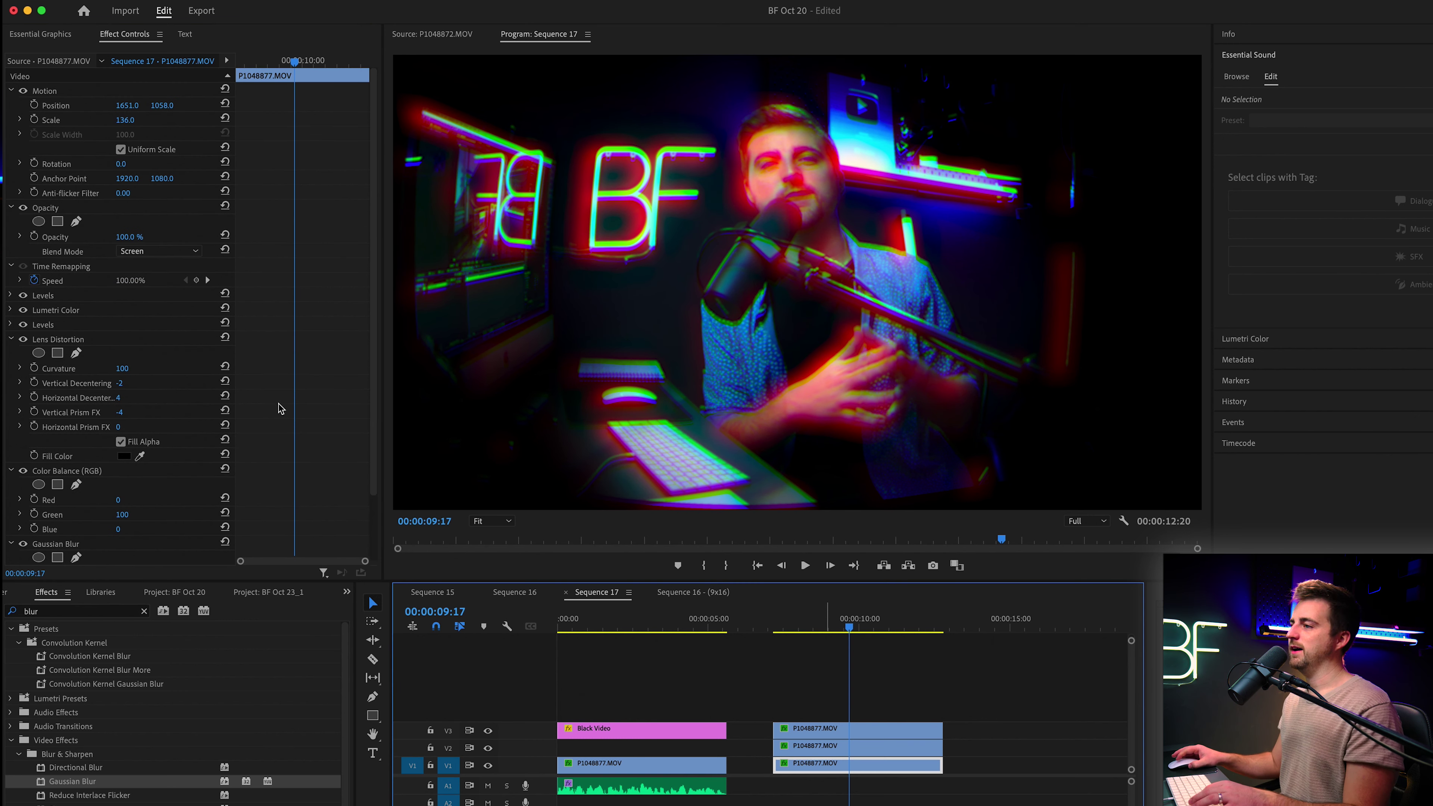
pyautogui.scroll(-3, 278, 409)
pyautogui.moveTo(121, 498); pyautogui.dragTo(152, 498)
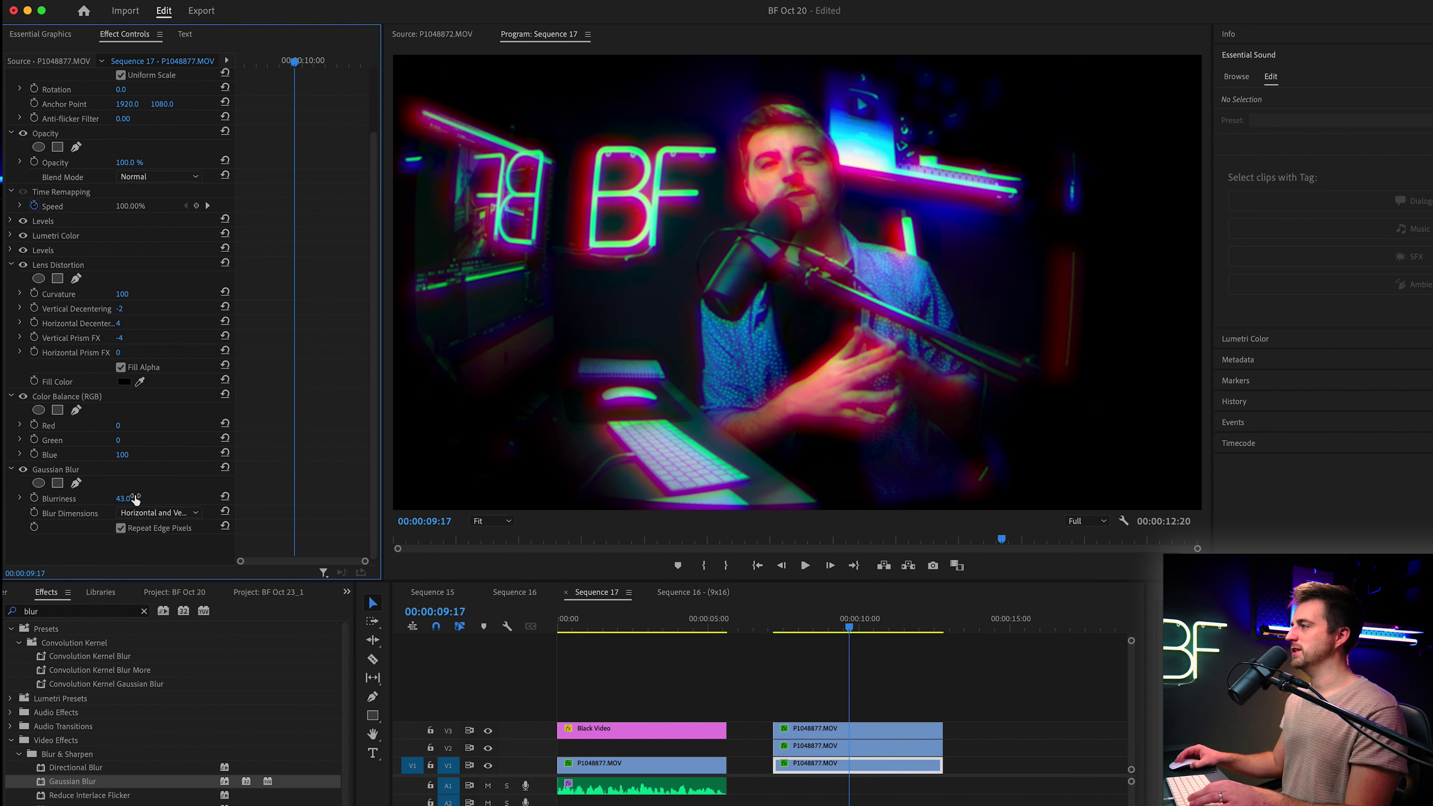
# Step: Nest the three stacked P1048877.MOV color copies into one sequence, keeping the suggested name
pyautogui.moveTo(786, 679); pyautogui.dragTo(881, 793)
pyautogui.rightClick(859, 769)
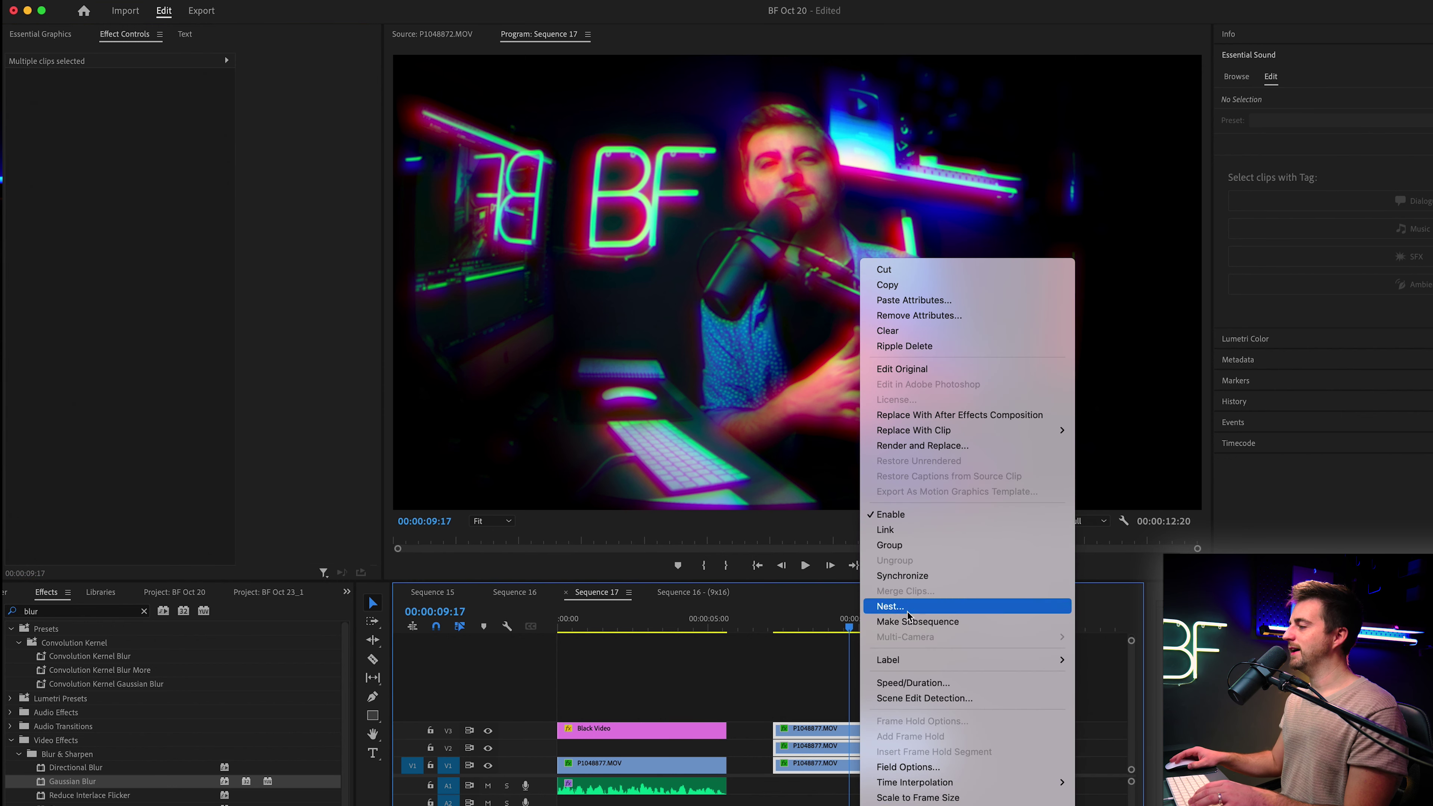
pyautogui.click(897, 606)
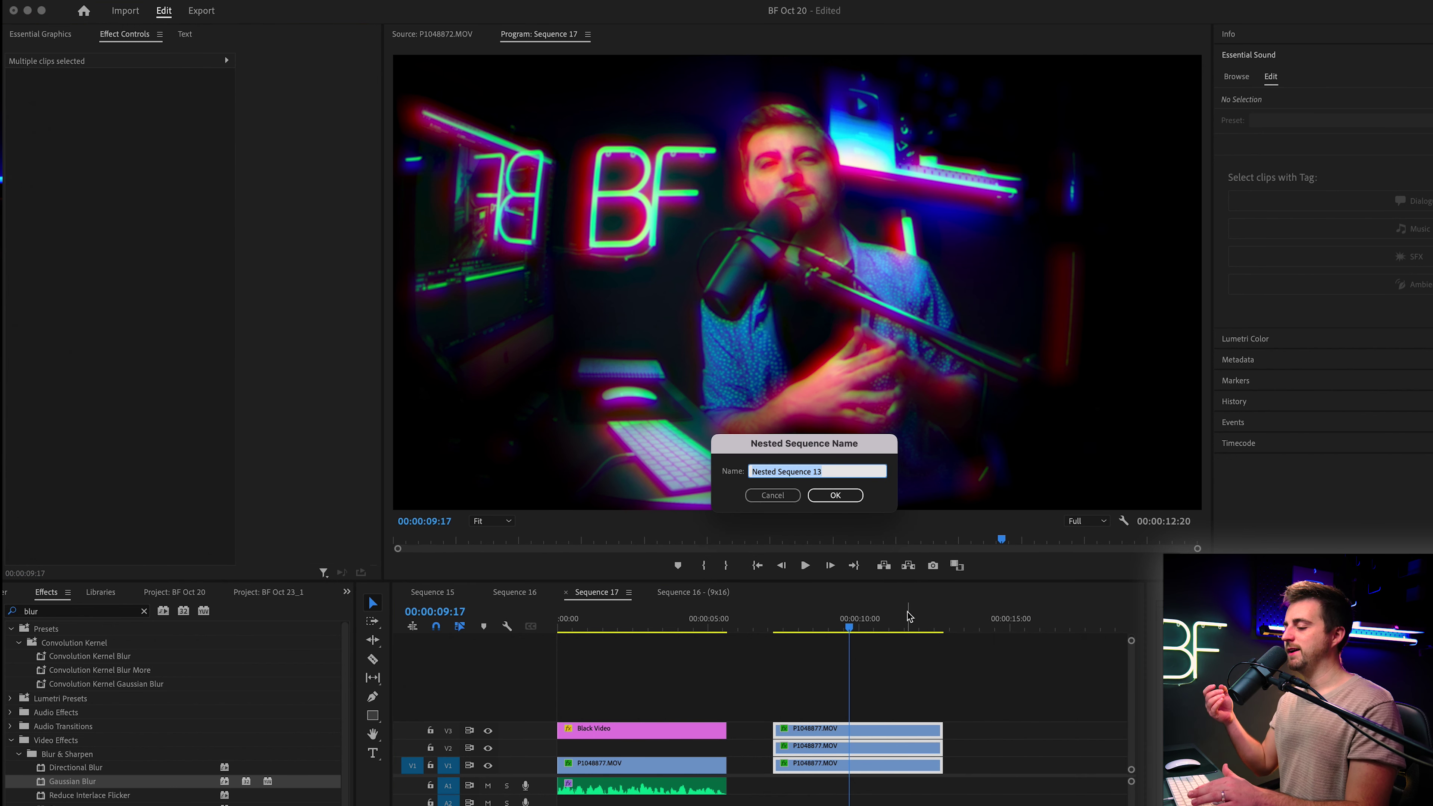
pyautogui.press('Return')
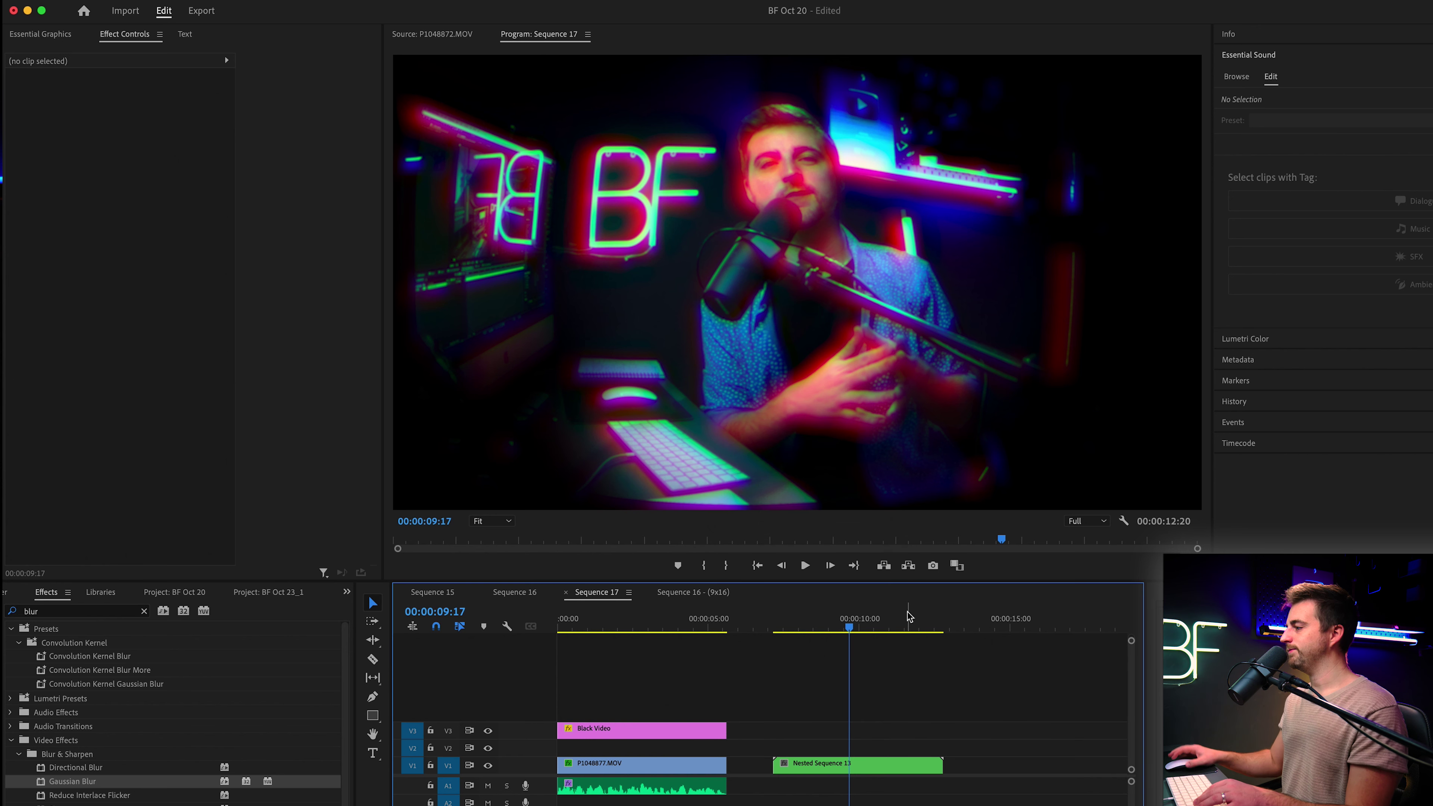
# Step: Move the nested sequence to V2 at the timeline start, between Black Video and the original P1048877.MOV clip, and view frame 00:00:02:24
pyautogui.click(827, 766)
pyautogui.moveTo(838, 772); pyautogui.dragTo(623, 750)
pyautogui.click(649, 622)
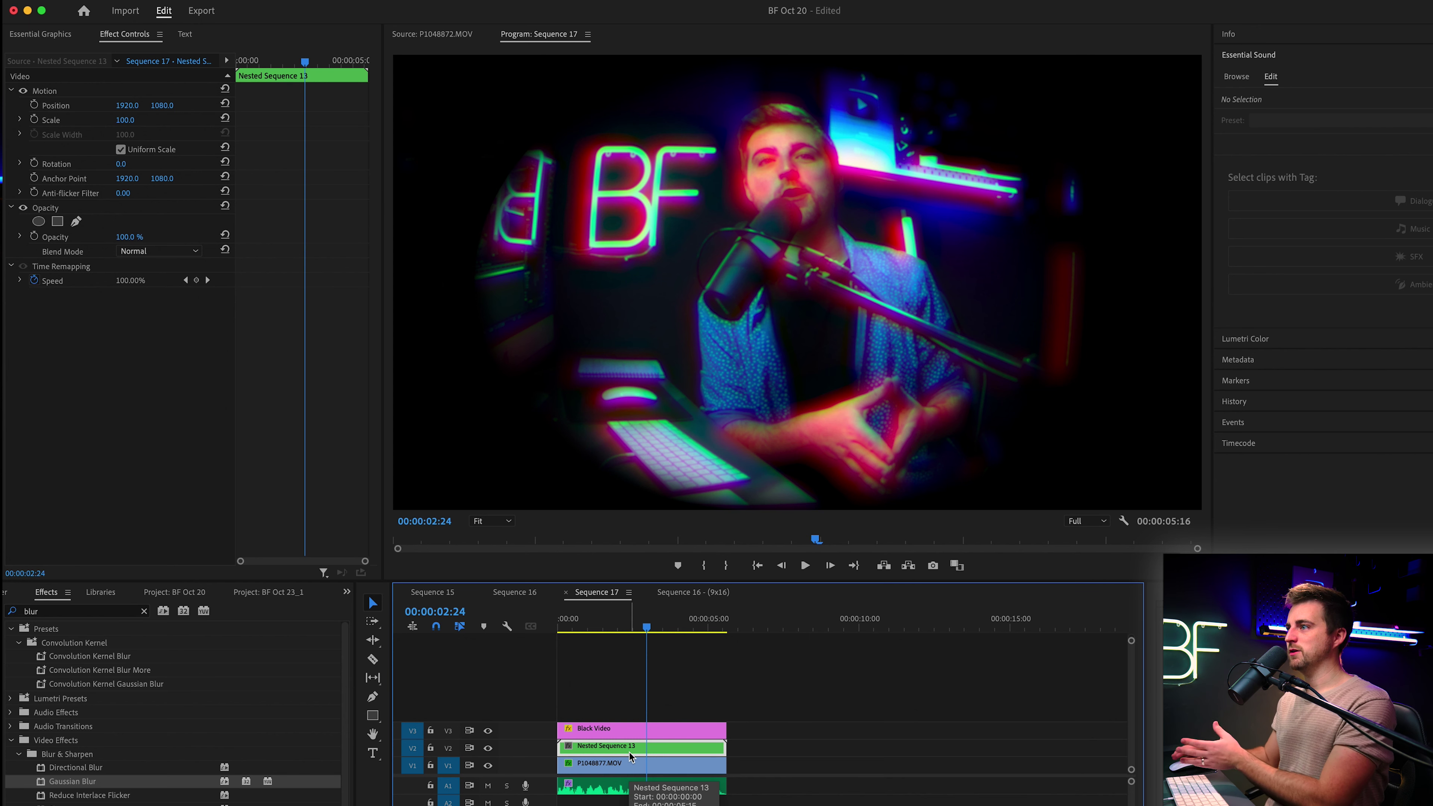
# Step: Add an ellipse opacity mask to the nested sequence and invert it
pyautogui.click(141, 37)
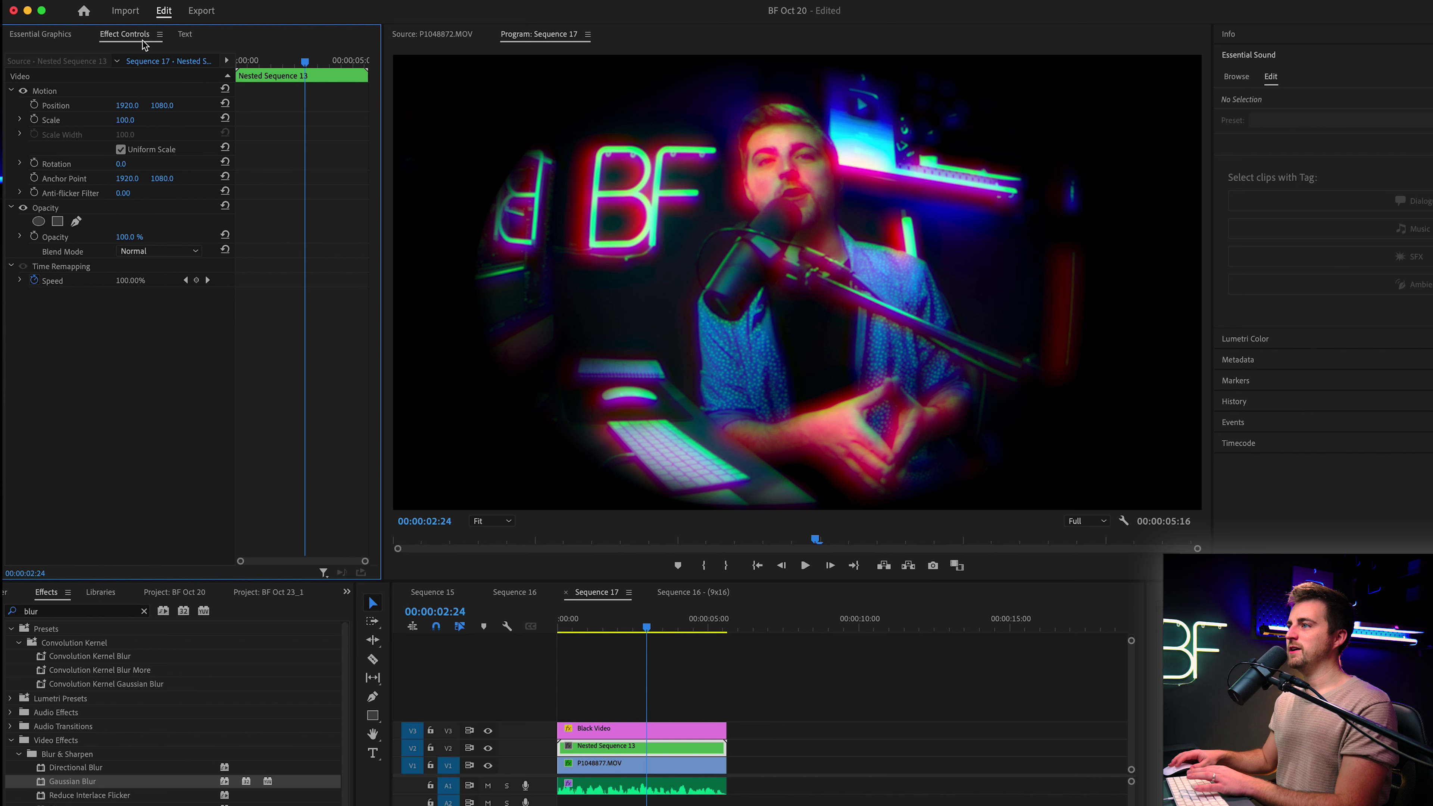
pyautogui.click(50, 209)
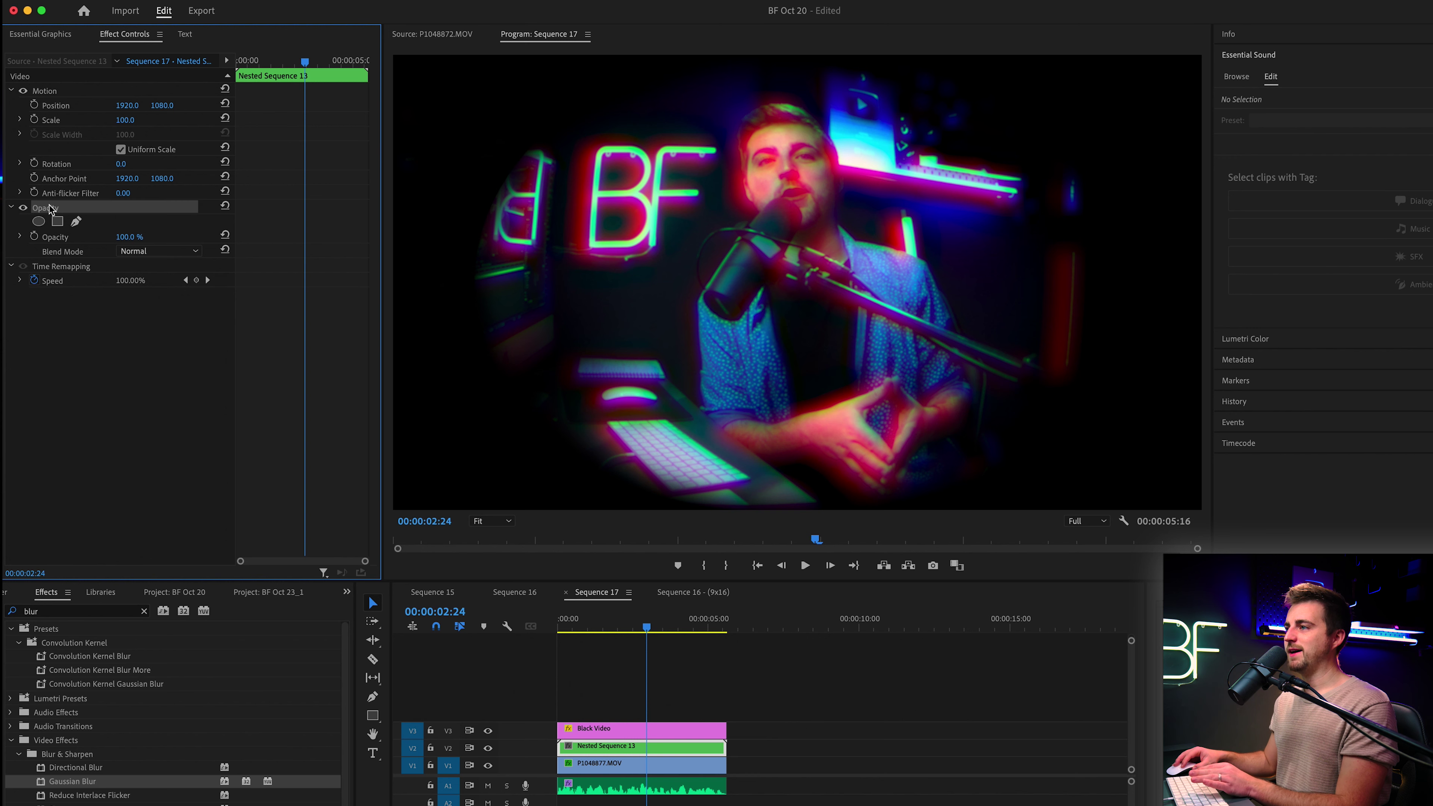
pyautogui.click(40, 223)
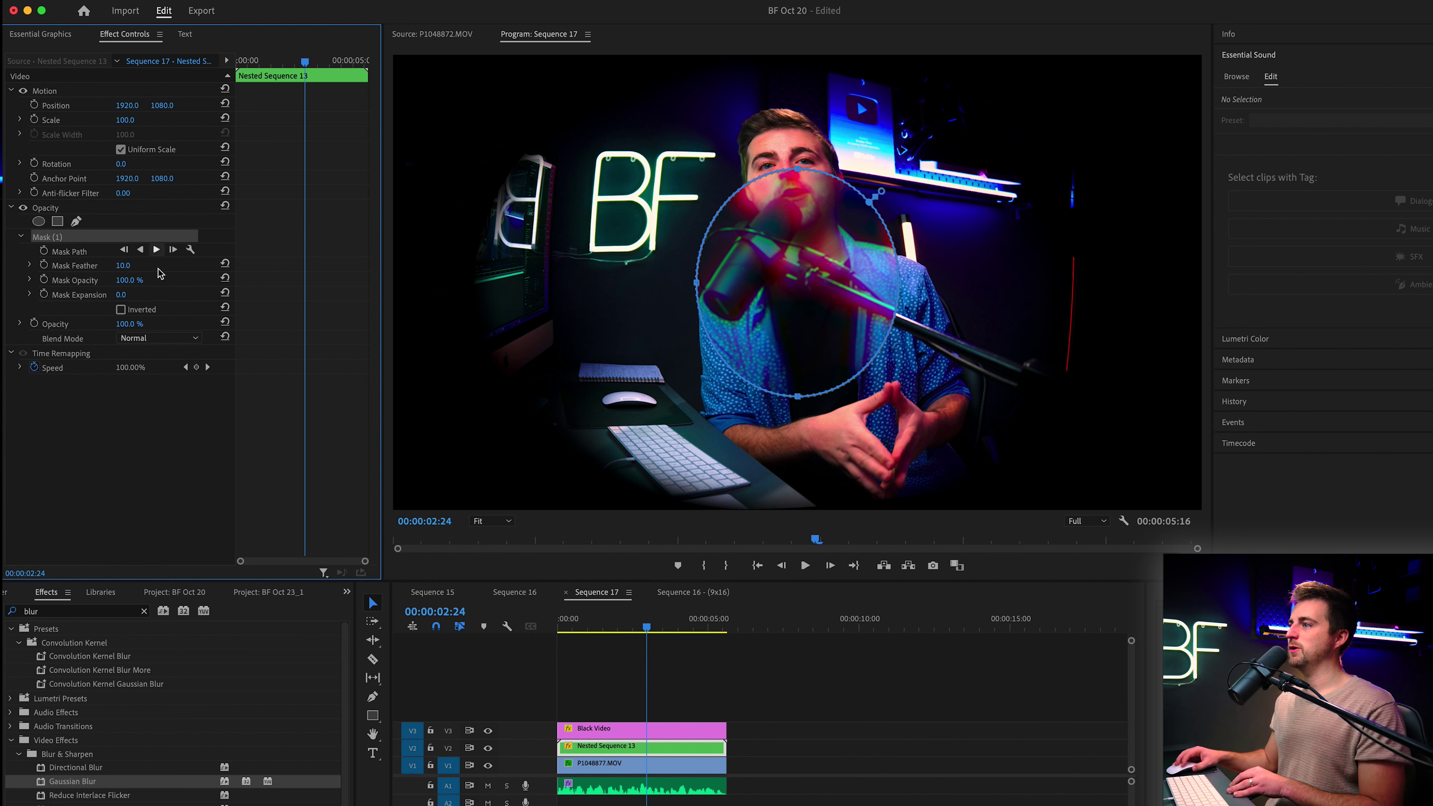
pyautogui.click(121, 309)
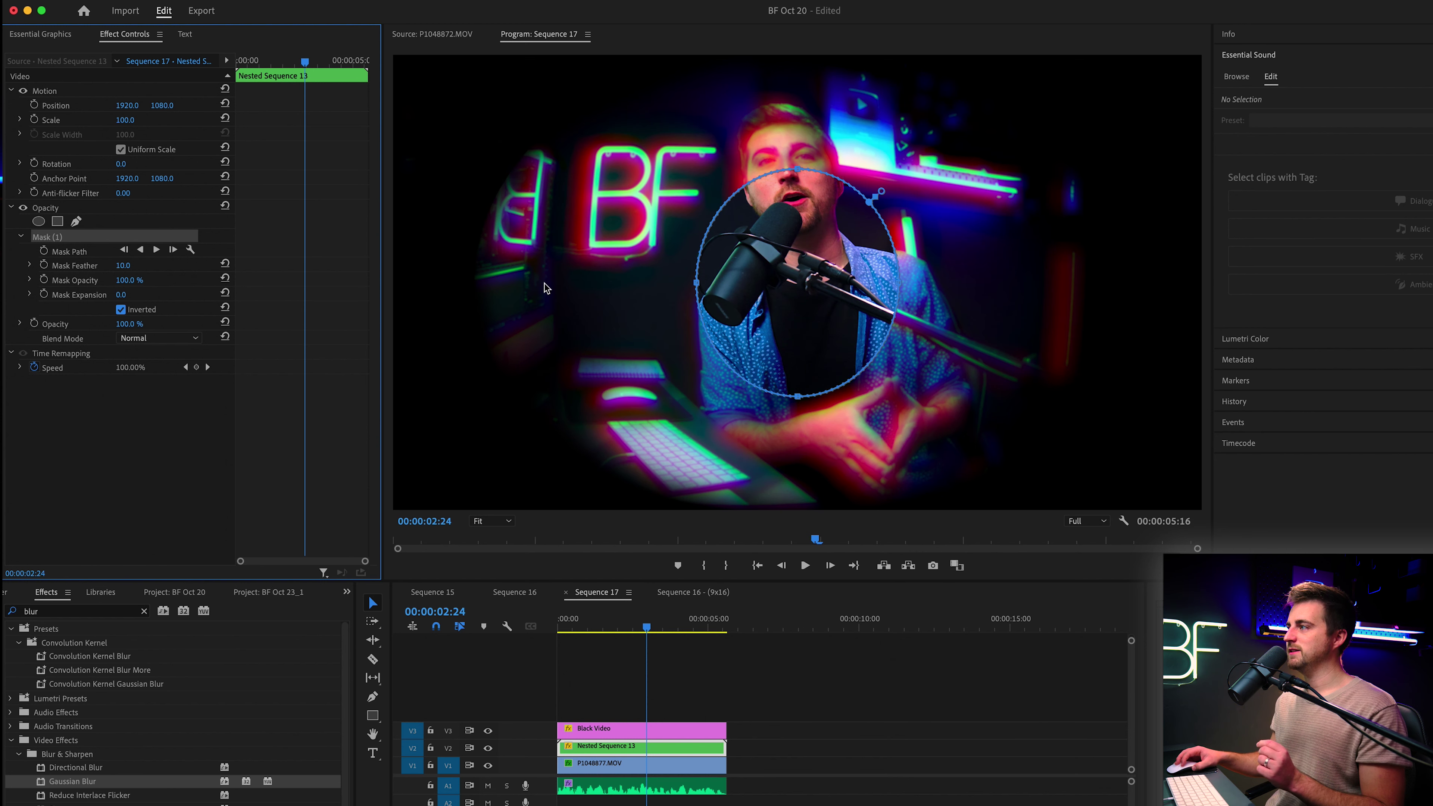
# Step: Stretch the ellipse mask on all four sides into a wide oval covering most of the circular fisheye image
pyautogui.moveTo(696, 283); pyautogui.dragTo(527, 282)
pyautogui.moveTo(901, 292); pyautogui.dragTo(1019, 292)
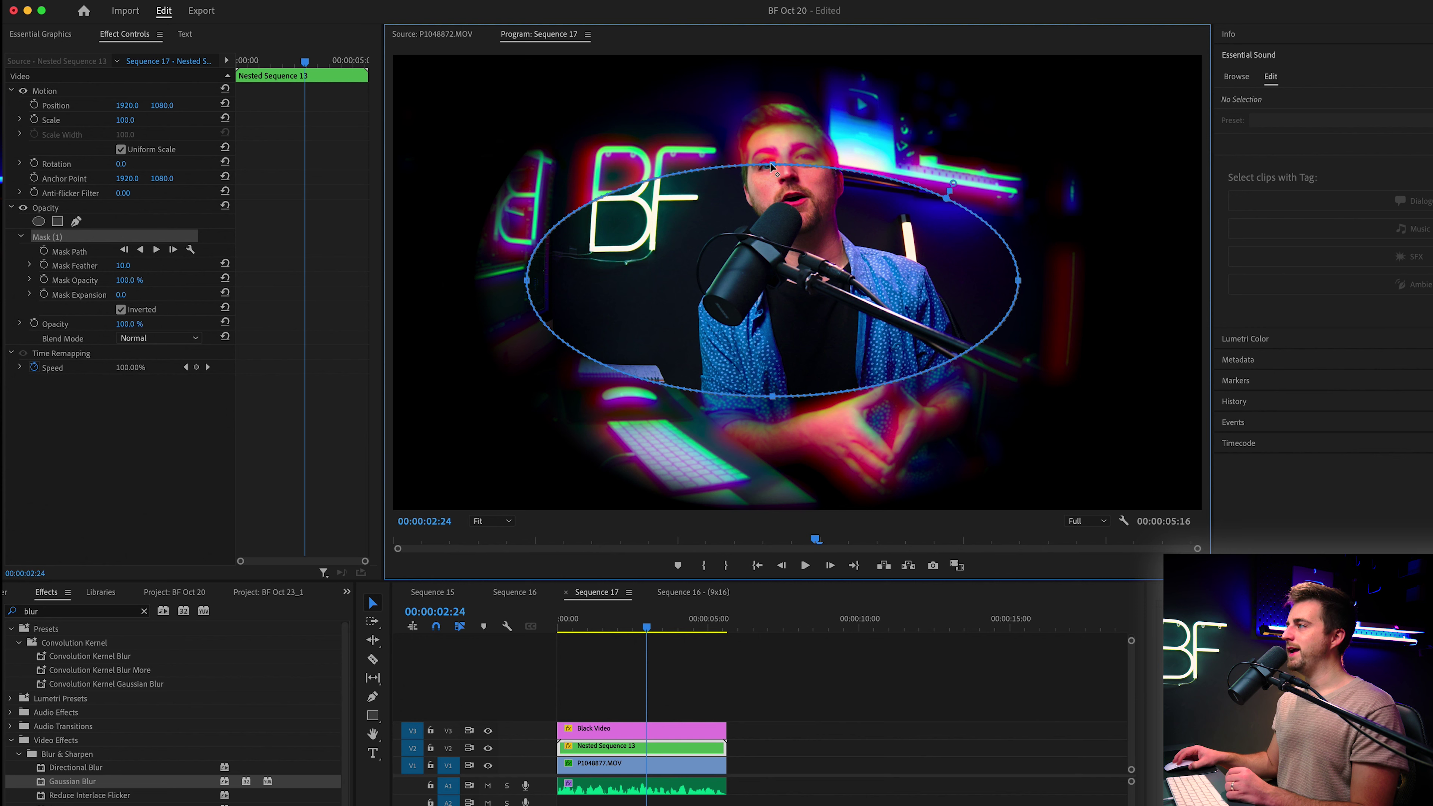
pyautogui.moveTo(770, 162); pyautogui.dragTo(771, 106)
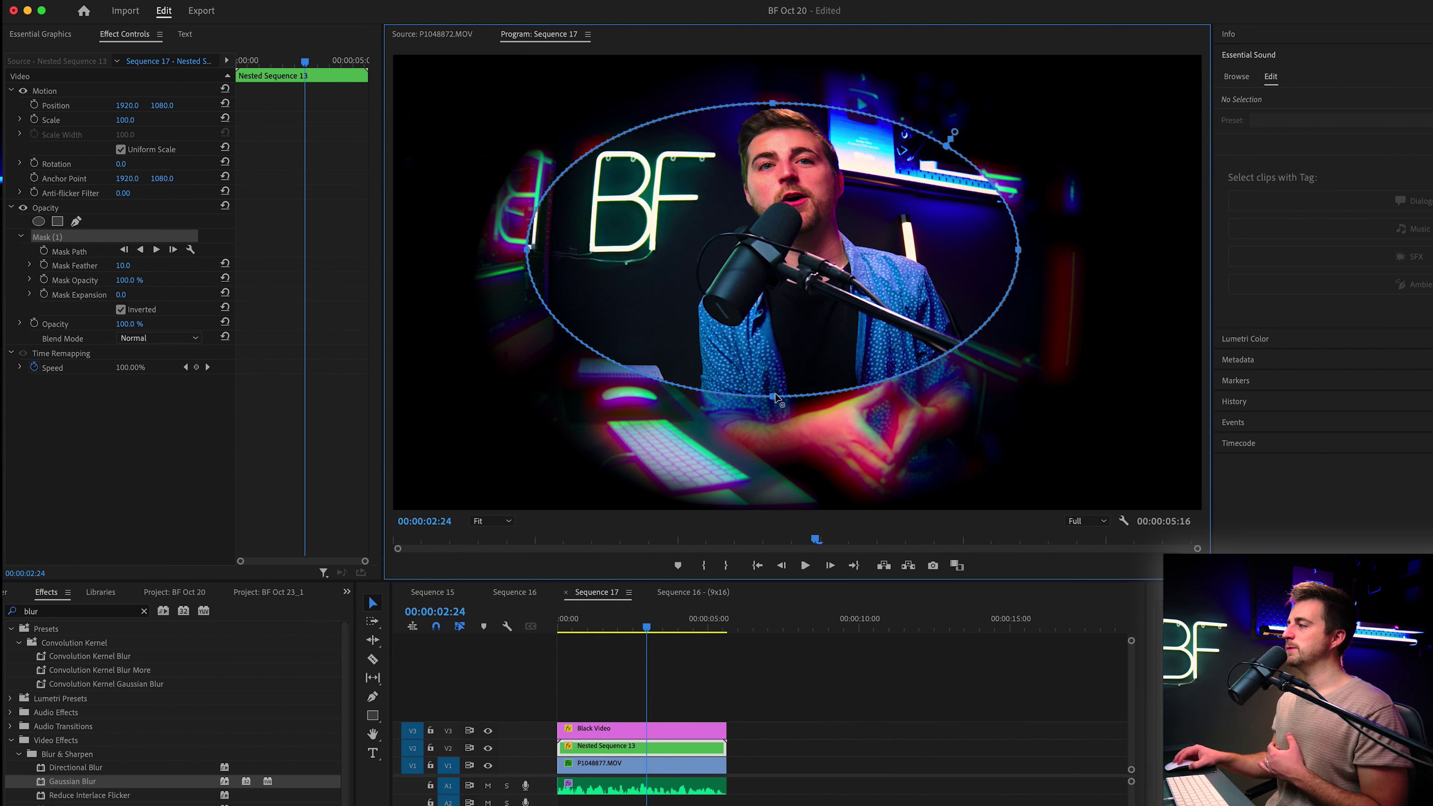
pyautogui.moveTo(775, 398); pyautogui.dragTo(771, 472)
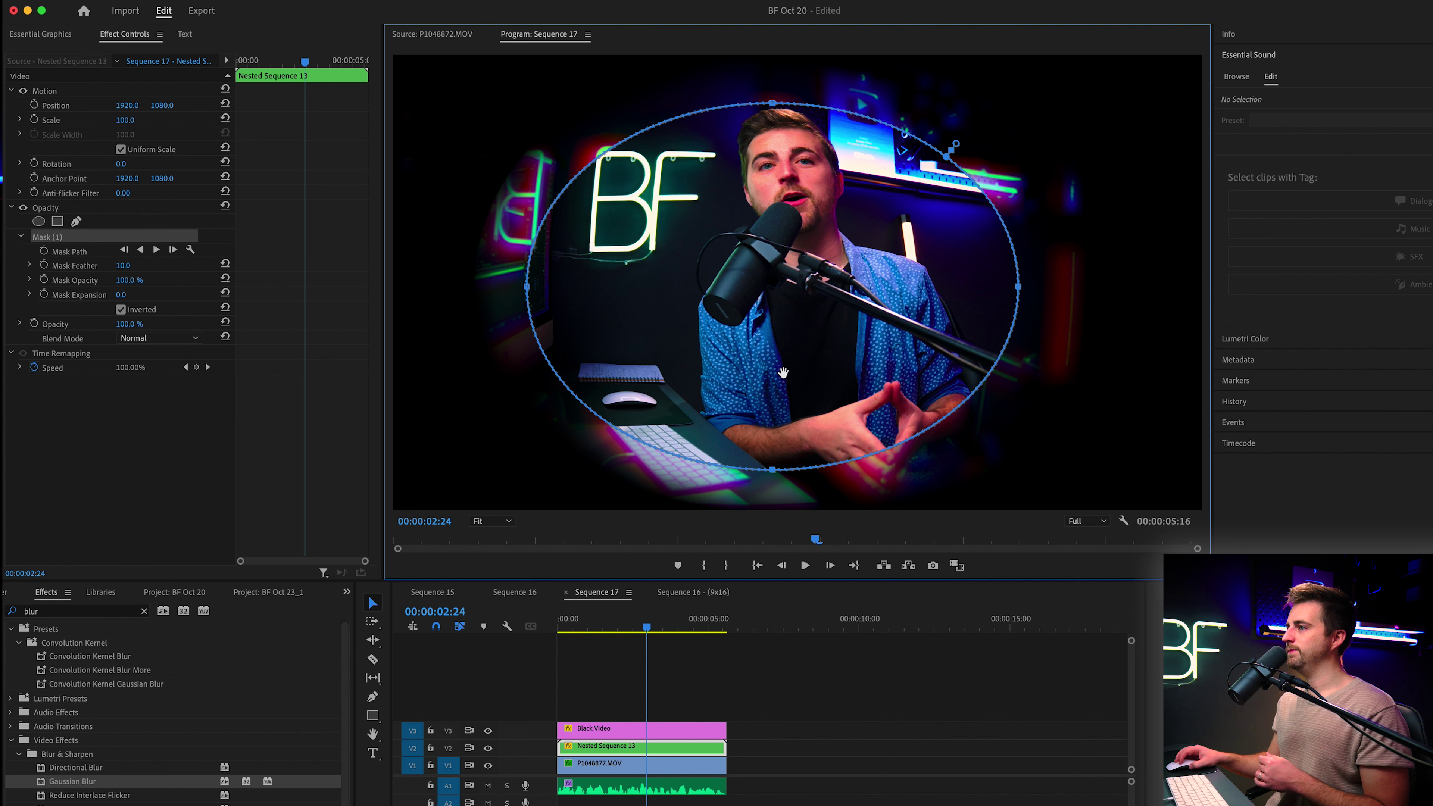
# Step: Set the mask's Feather to 460 and Expansion to 205, and play back the sequence to check the edge aberration
pyautogui.moveTo(123, 265); pyautogui.dragTo(145, 294)
pyautogui.click(772, 681)
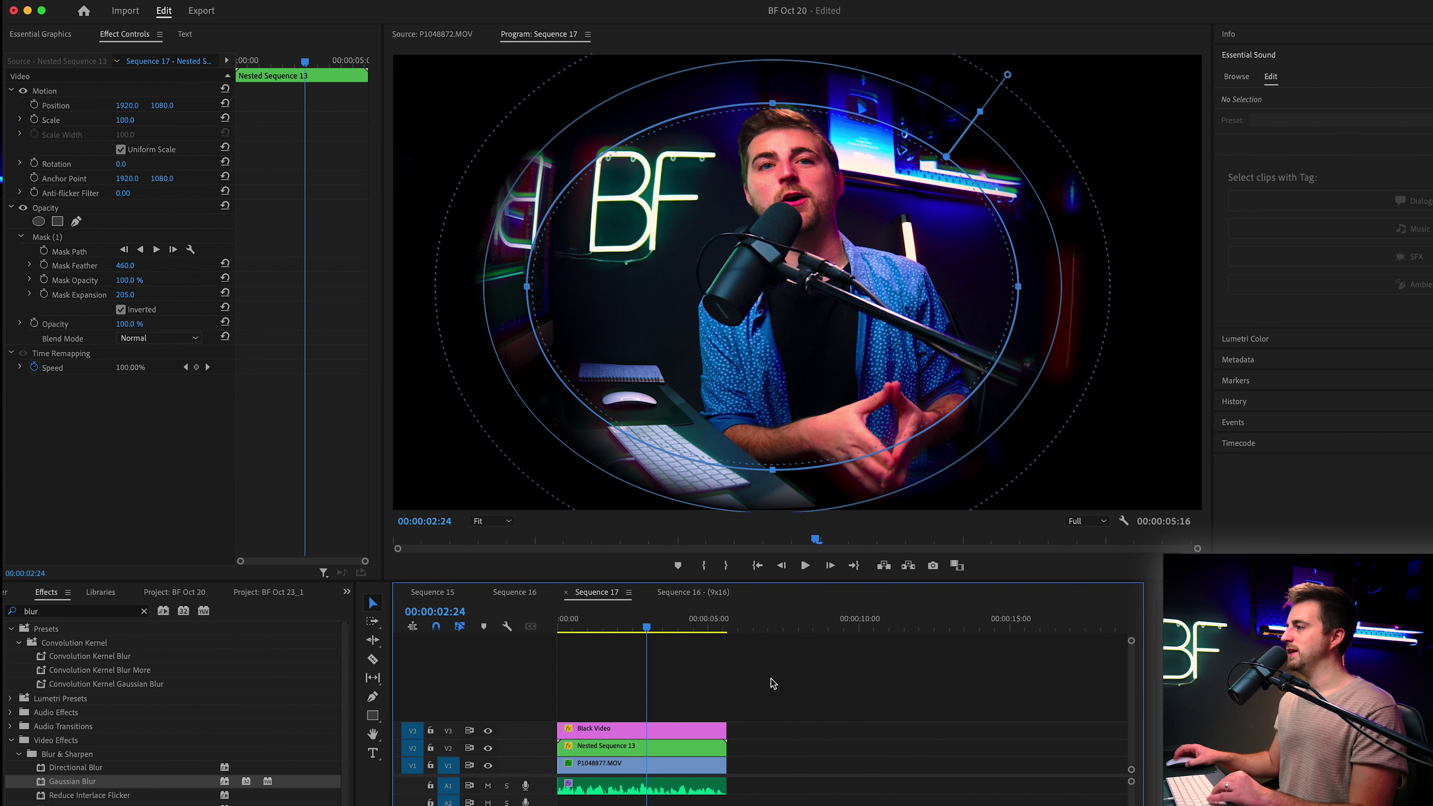
pyautogui.press('space')
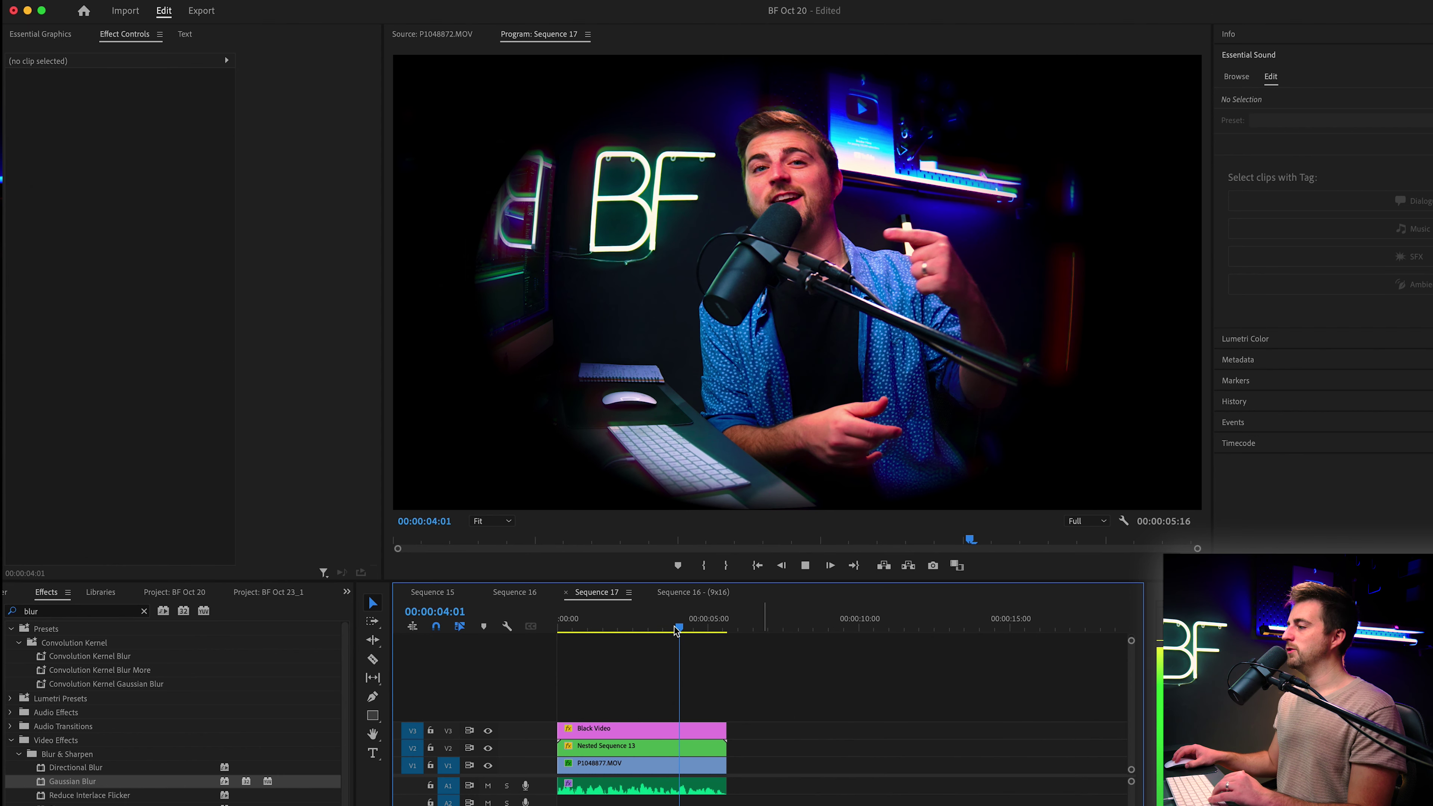
pyautogui.click(561, 630)
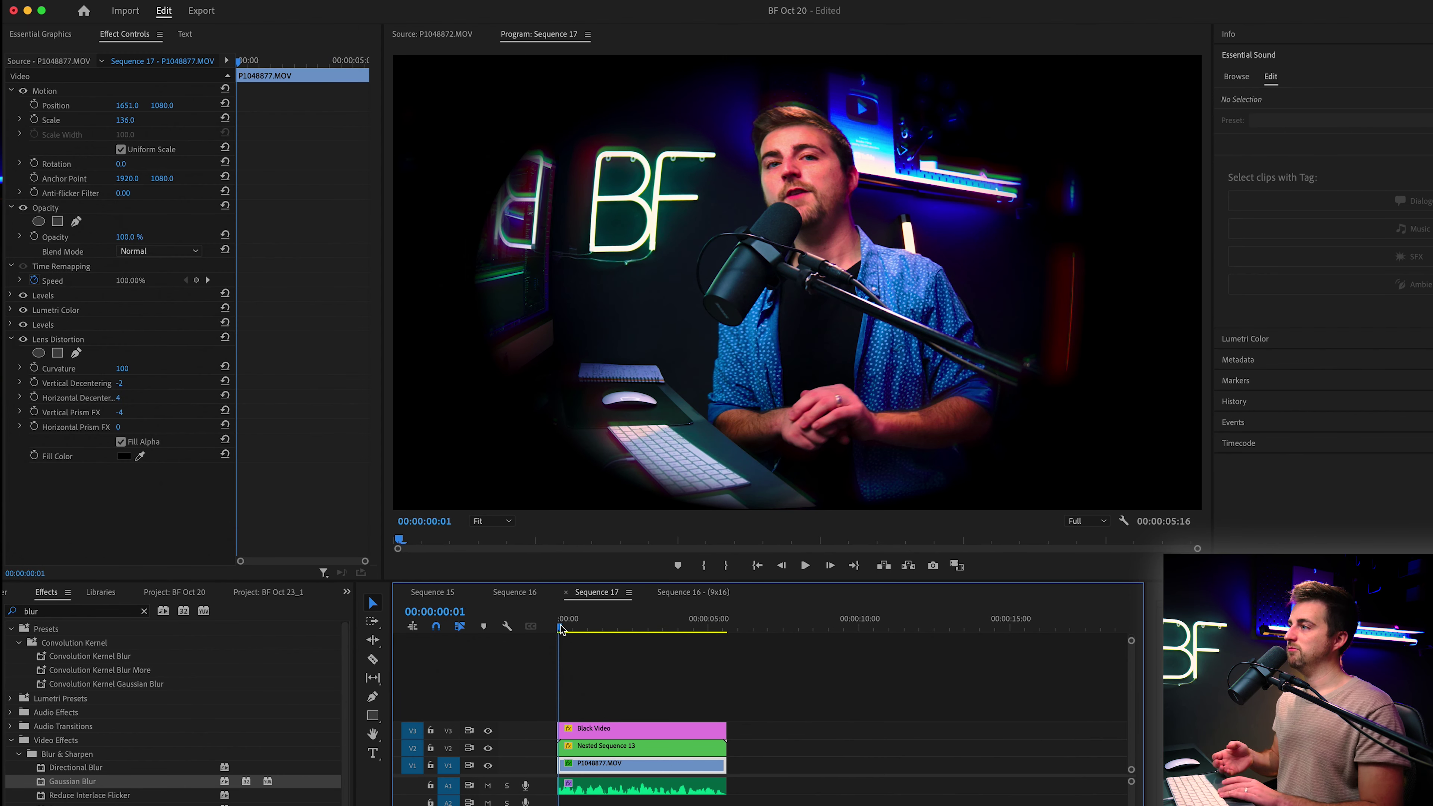